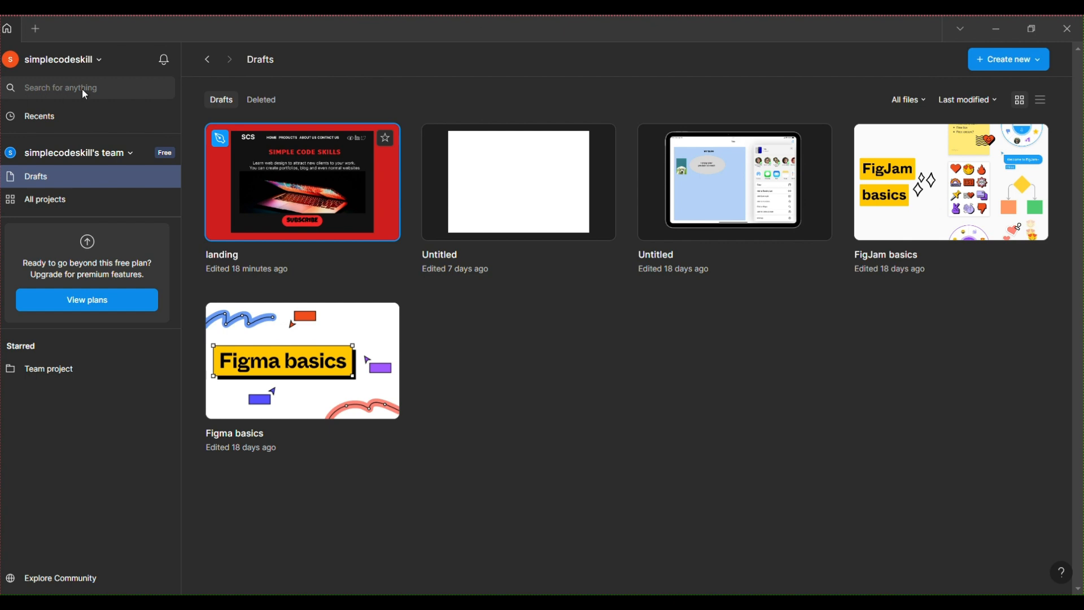
# Create a new design file and rename its first page Landing.
pyautogui.click(992, 63)
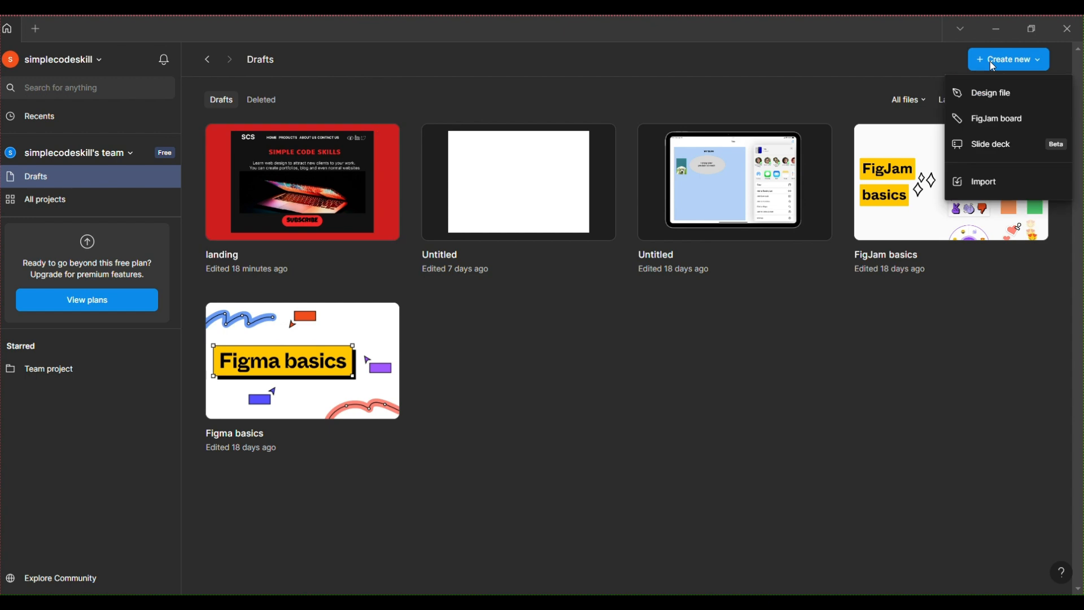
pyautogui.click(992, 92)
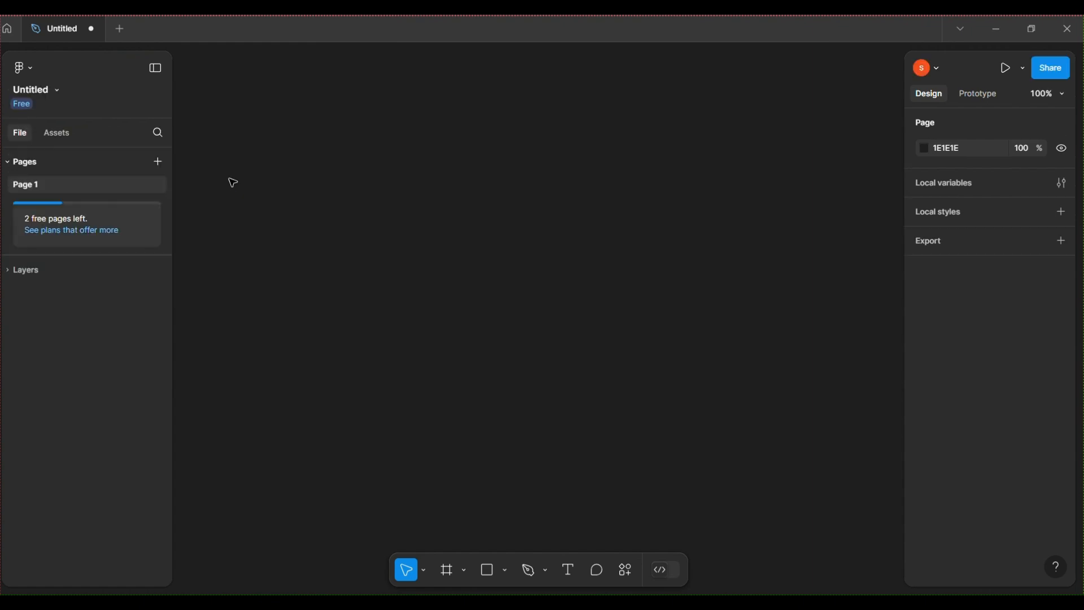
pyautogui.press('XF86AudioLowerVolume')
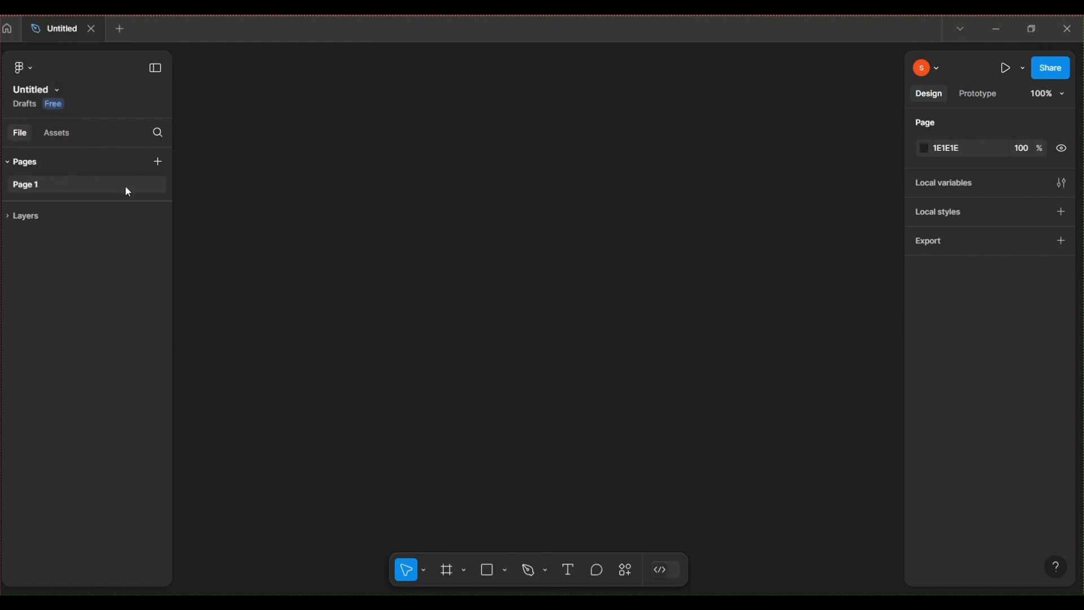
pyautogui.doubleClick(48, 185)
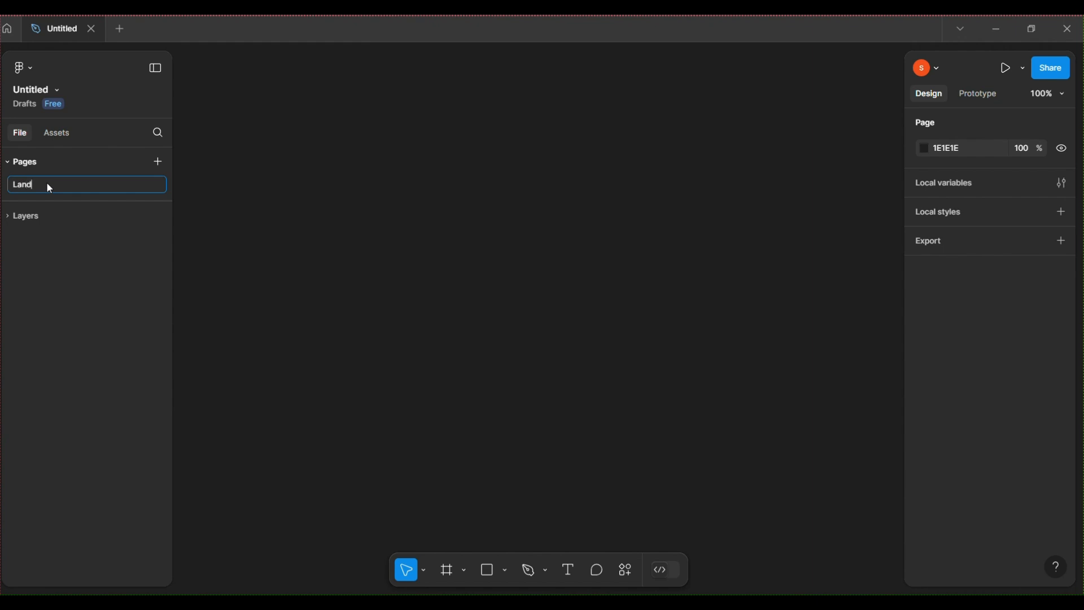
pyautogui.press('Return')
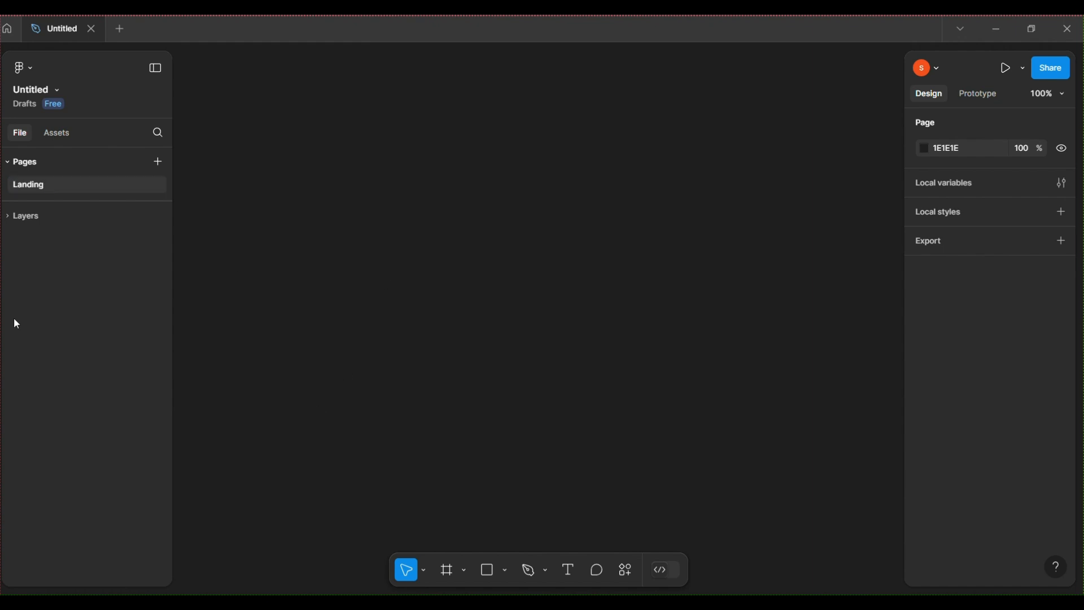
# Rename the design file Home.
pyautogui.click(26, 164)
pyautogui.click(28, 163)
pyautogui.doubleClick(26, 92)
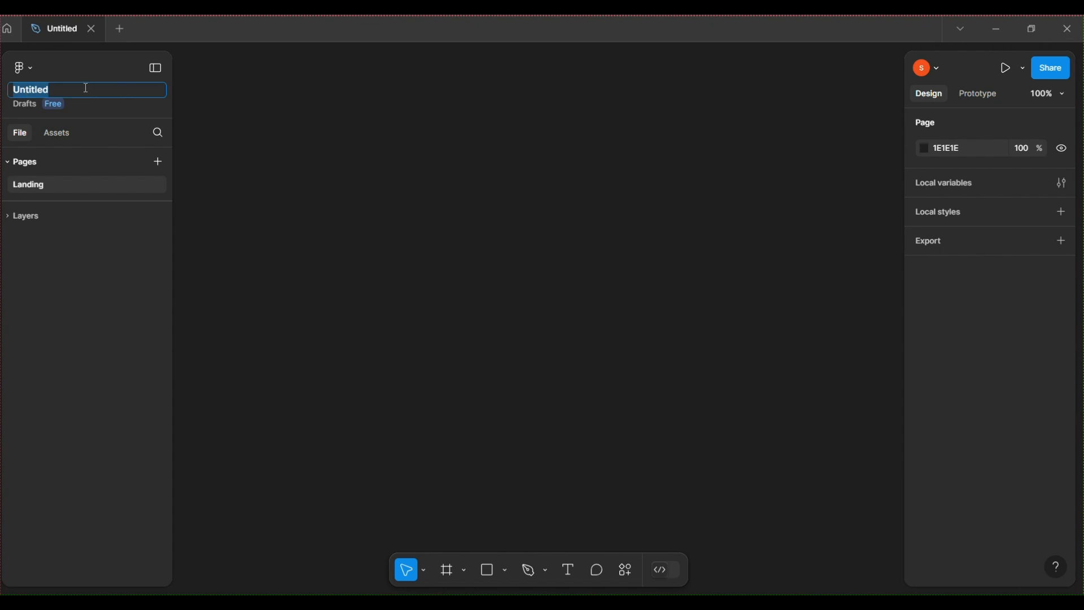
pyautogui.press('BackSpace')
pyautogui.write('lan')
pyautogui.write('ding')
pyautogui.write(' p')
pyautogui.press('BackSpace')
pyautogui.press('BackSpace')
pyautogui.press('BackSpace')
pyautogui.press('BackSpace')
pyautogui.press('BackSpace')
pyautogui.press('BackSpace')
pyautogui.press('BackSpace')
pyautogui.press('BackSpace')
pyautogui.press('BackSpace')
pyautogui.write('Home pa')
pyautogui.press('BackSpace')
pyautogui.press('BackSpace')
pyautogui.press('Return')
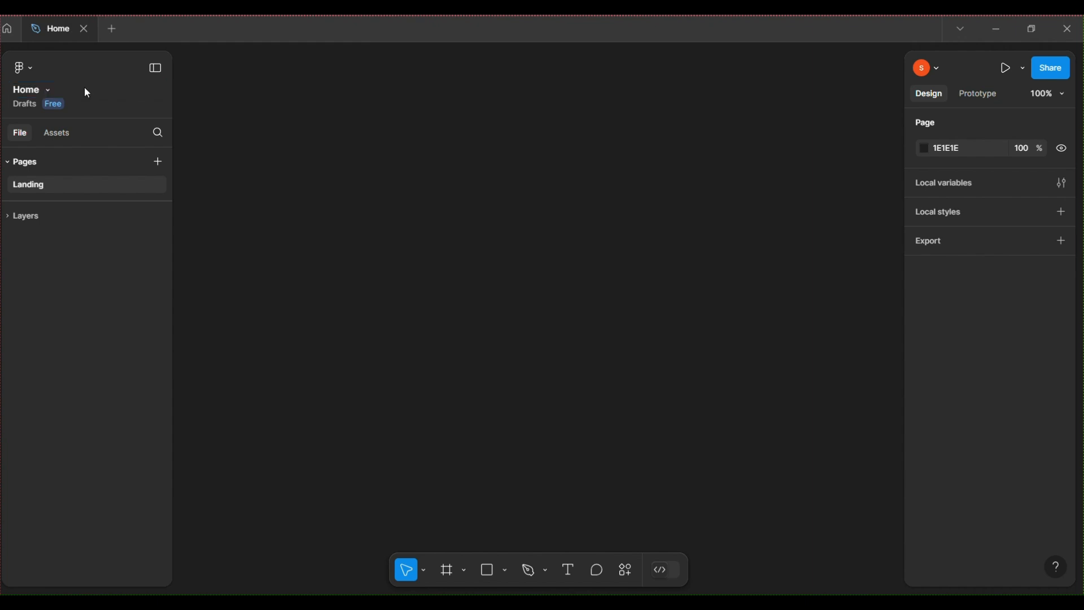
pyautogui.click(39, 164)
pyautogui.click(14, 165)
pyautogui.click(8, 216)
pyautogui.click(32, 164)
pyautogui.click(34, 166)
# Draw a frame about 768 × 515 on the empty Landing page.
pyautogui.click(448, 572)
pyautogui.moveTo(291, 123); pyautogui.dragTo(838, 490)
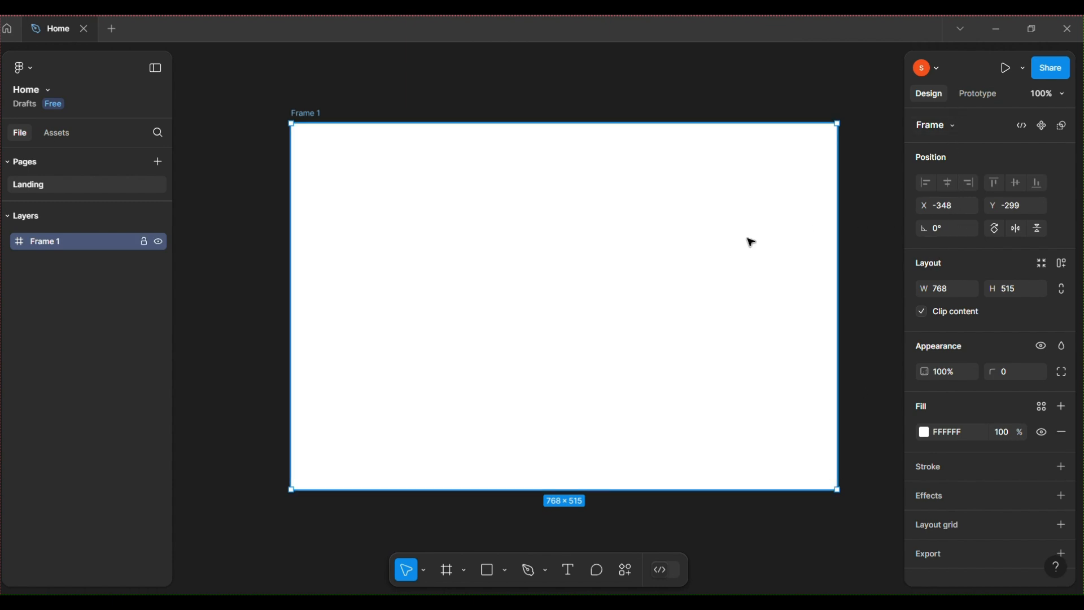
pyautogui.click(951, 204)
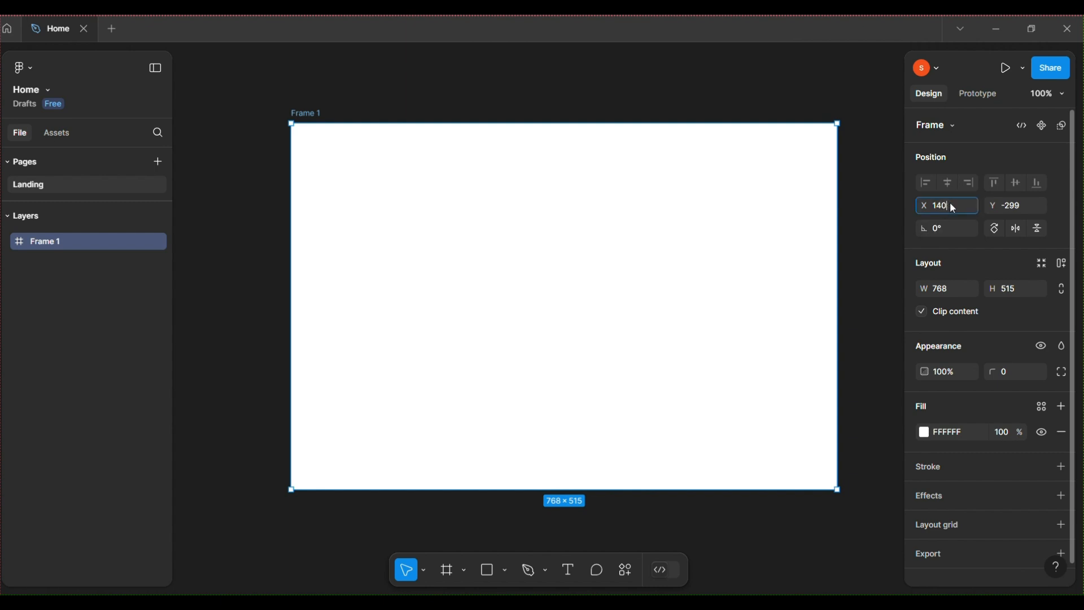
pyautogui.click(1038, 207)
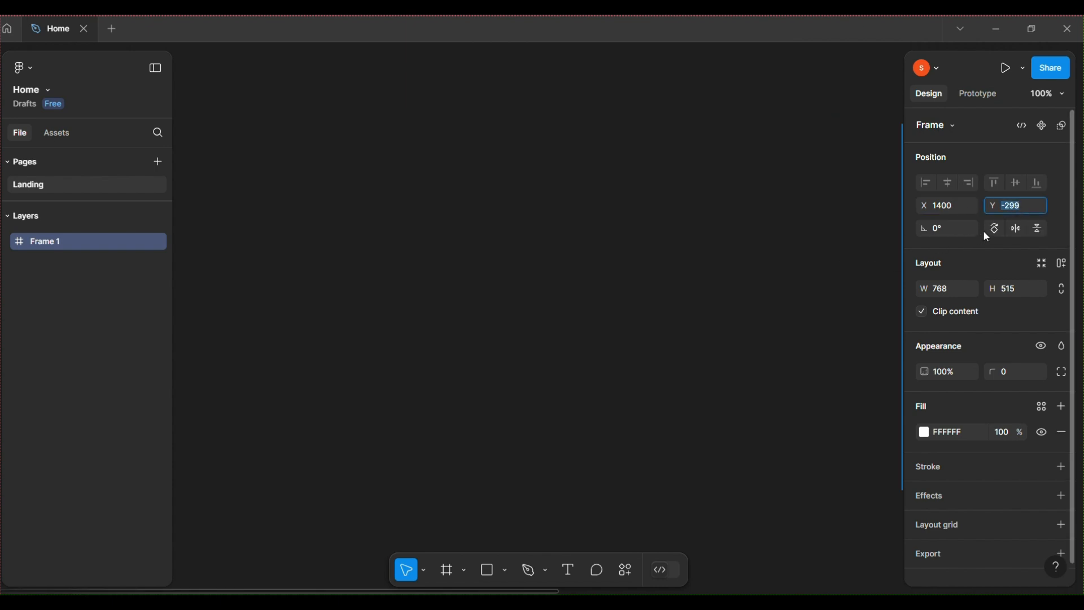
pyautogui.write('1400')
pyautogui.press('BackSpace')
pyautogui.write('1000')
pyautogui.press('Return')
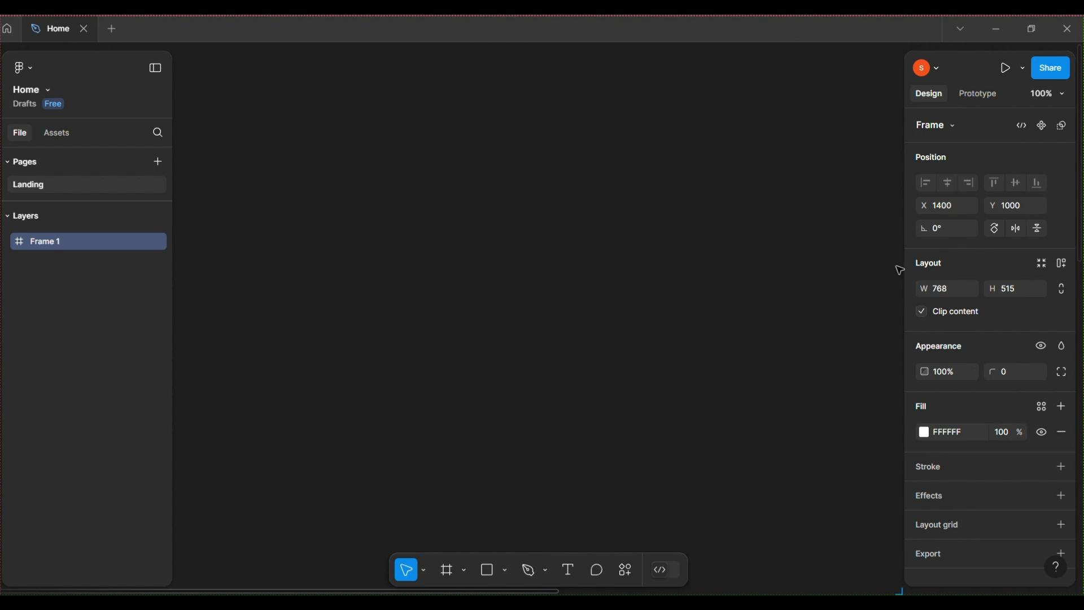
pyautogui.hotkey('ctrl', 'z')
pyautogui.hotkey('ctrl', 'z')
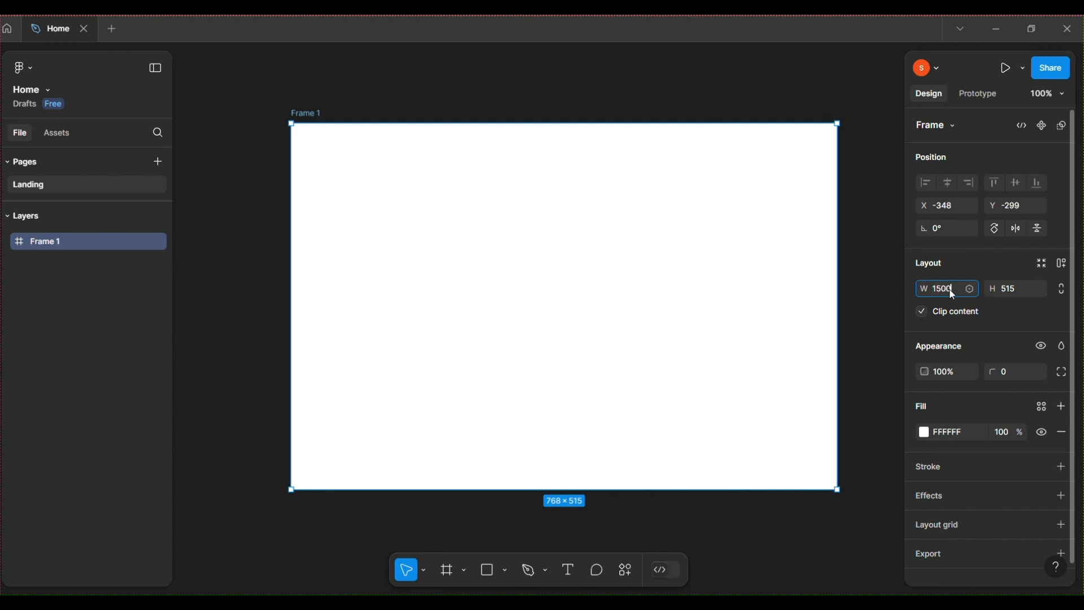
# Set the frame's width to 1500 and height to 1200, and turn off Clip content.
pyautogui.click(1025, 287)
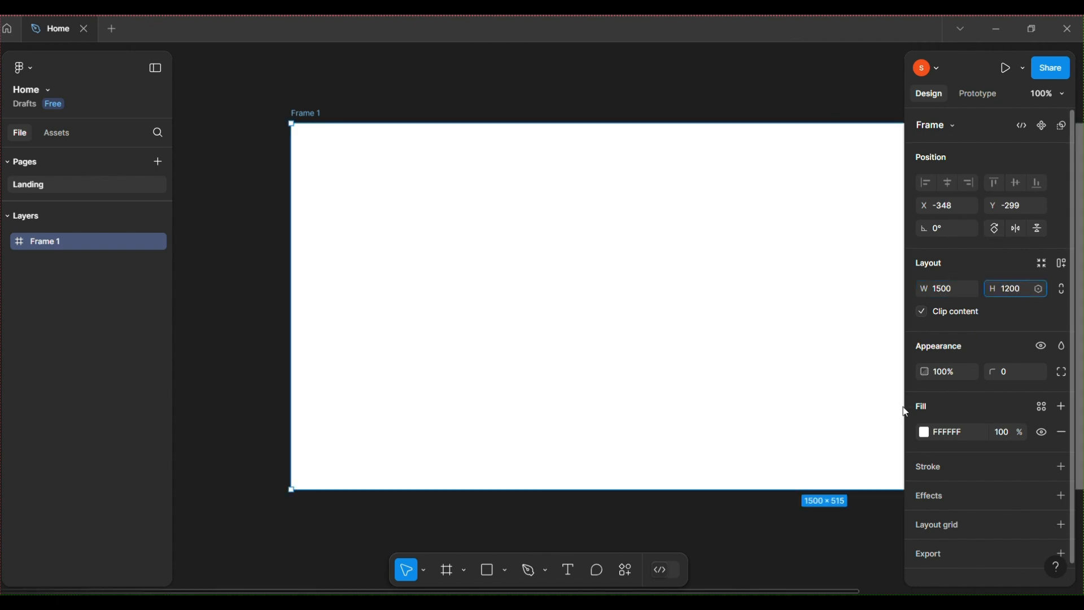
pyautogui.click(1011, 310)
# Move the frame up and to the left on the canvas, to about X -772, Y -581.
pyautogui.scroll(-2, 693, 459)
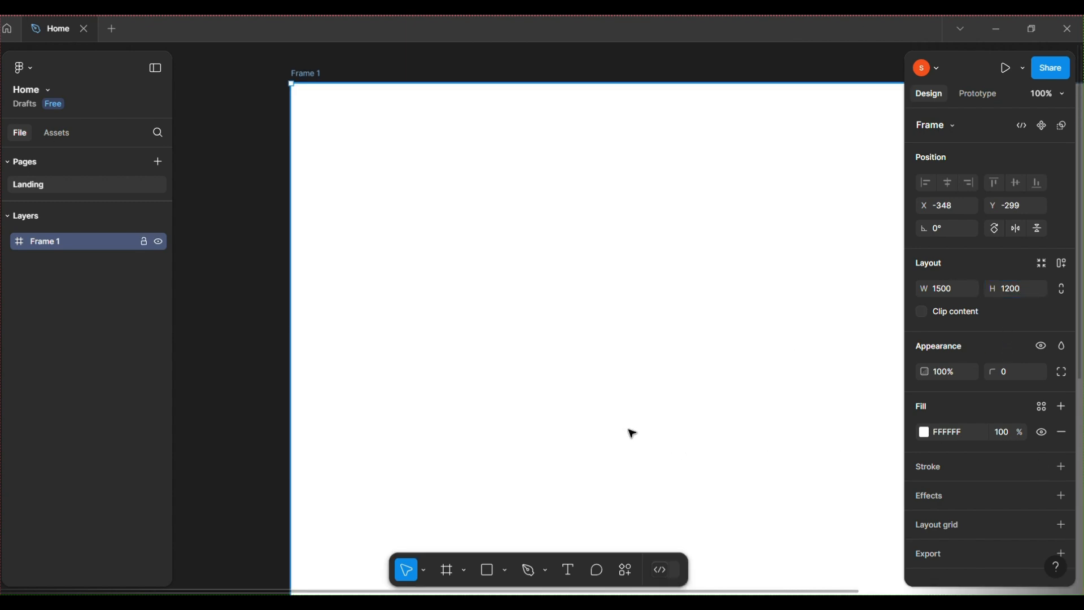
pyautogui.press('-')
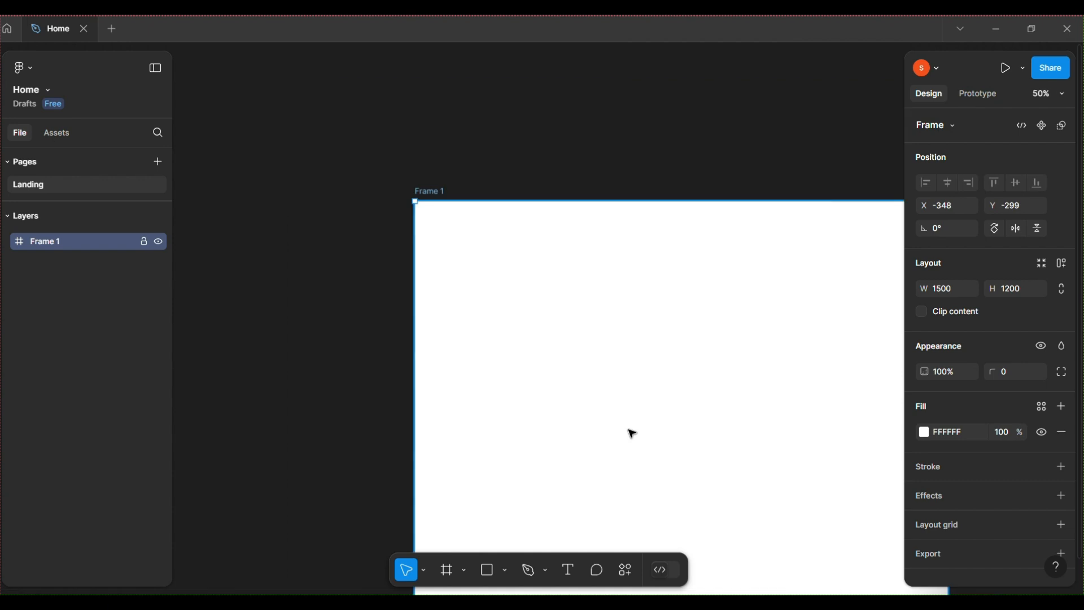
pyautogui.moveTo(685, 223); pyautogui.dragTo(562, 132)
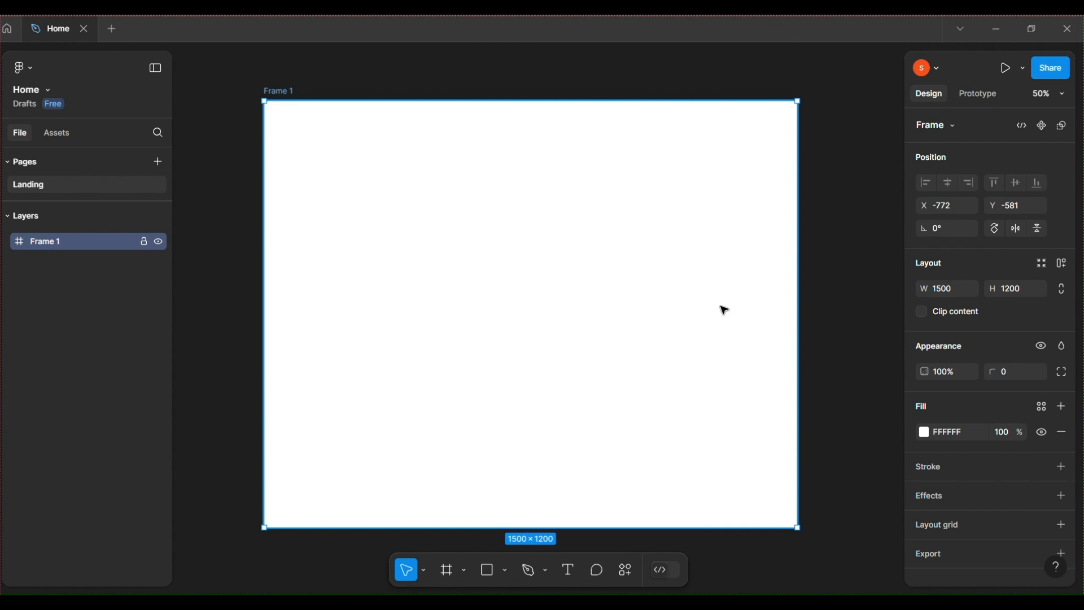
pyautogui.press('XF86AudioLowerVolume')
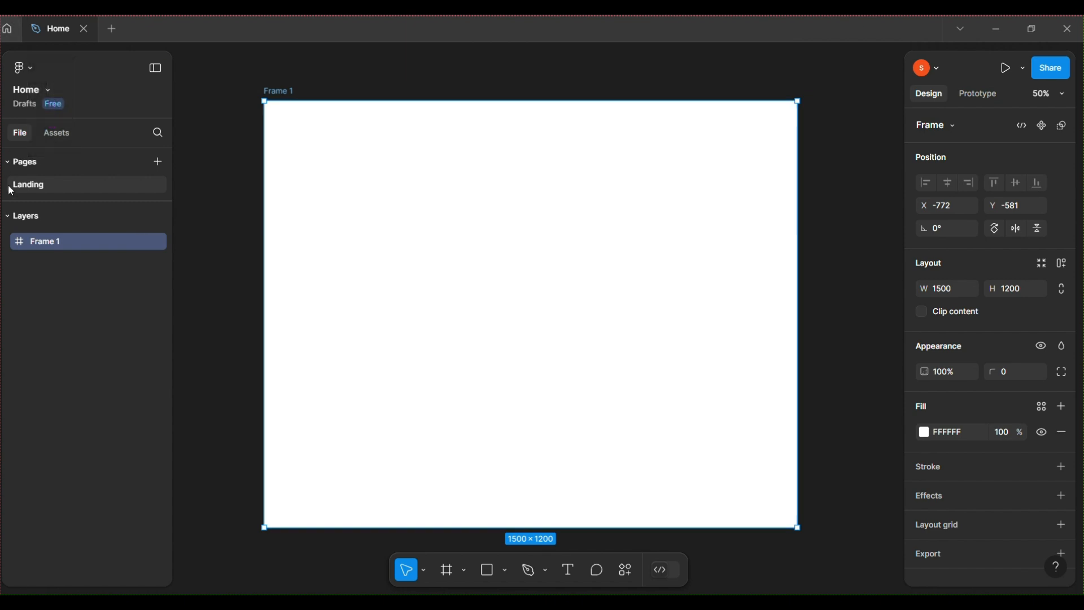
# Rename the frame main and deselect it.
pyautogui.doubleClick(67, 242)
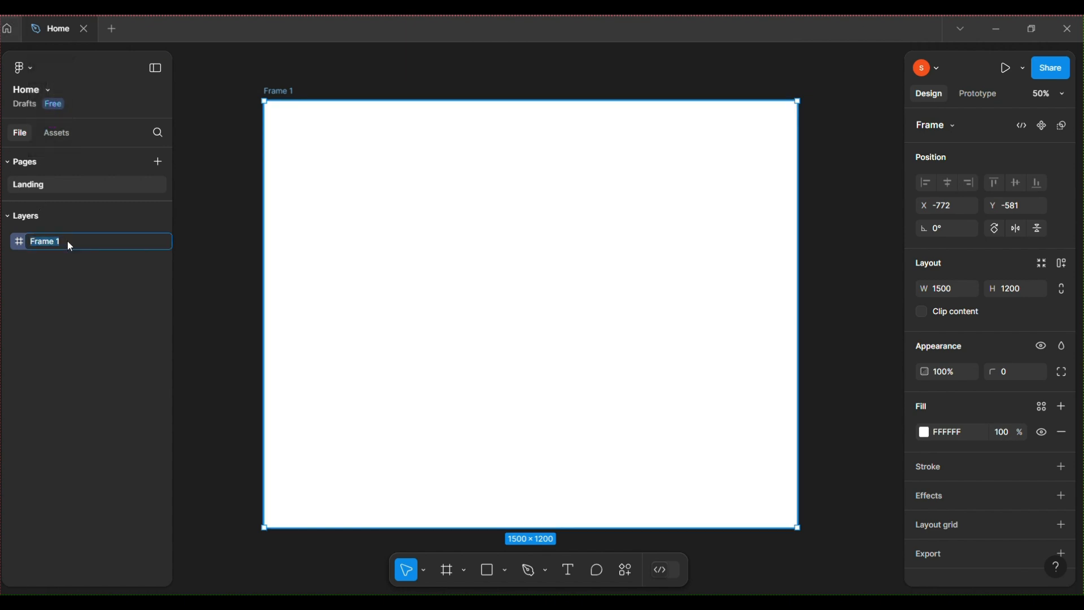
pyautogui.write('m')
pyautogui.press('Return')
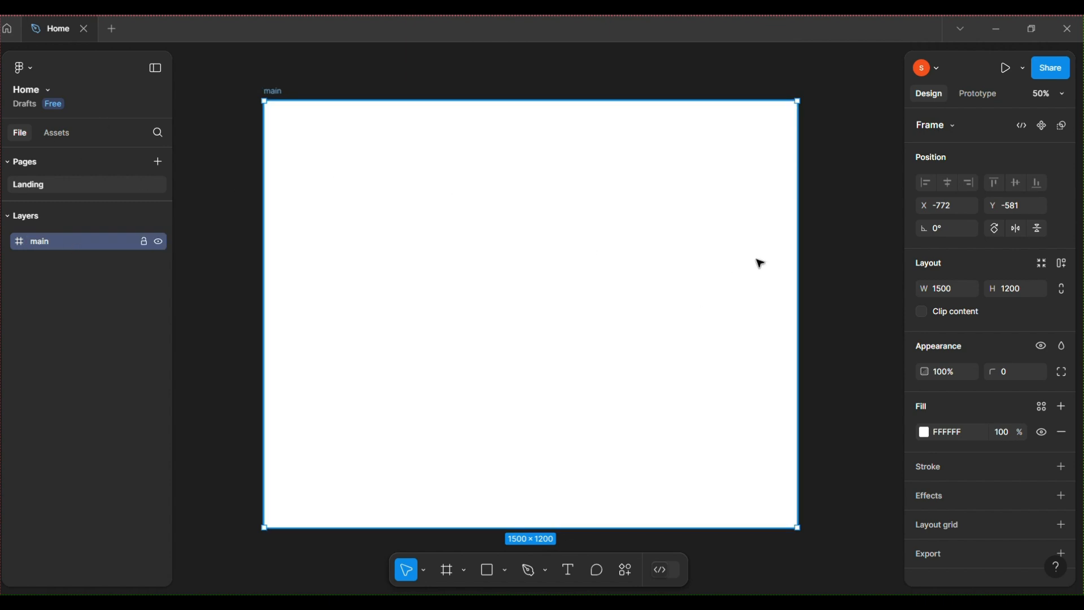
pyautogui.click(876, 283)
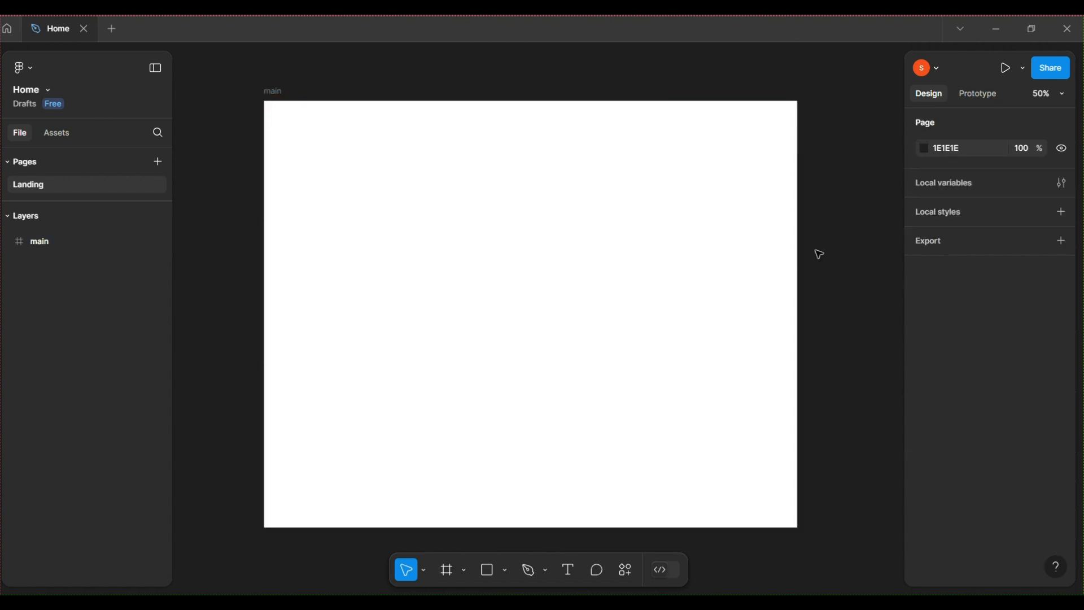
# Draw a rectangle inside the main frame and set its size to 1500 wide by 1200 high.
pyautogui.click(707, 237)
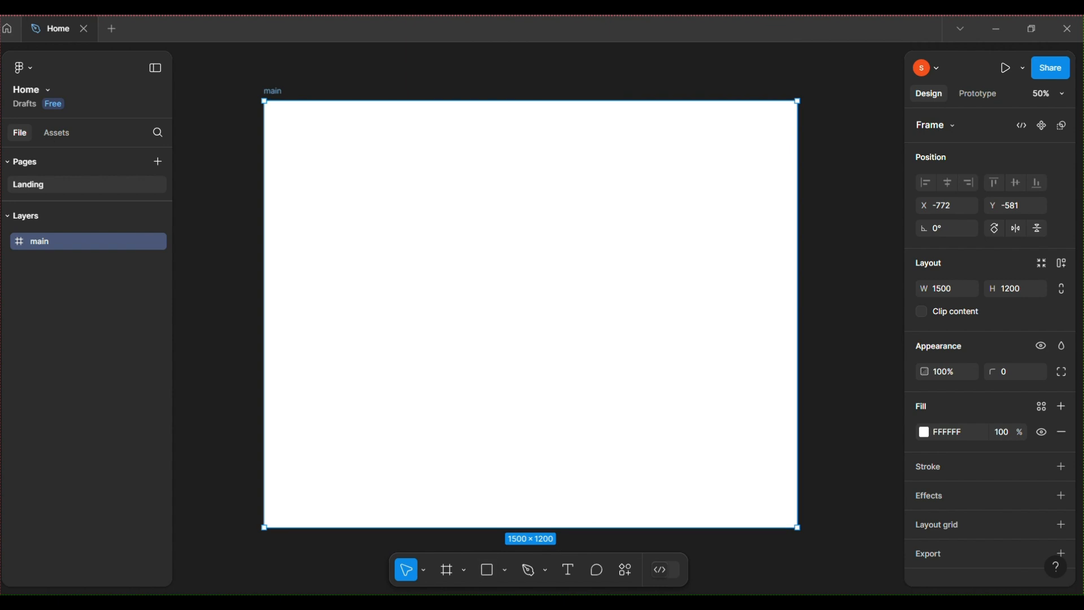
pyautogui.click(493, 573)
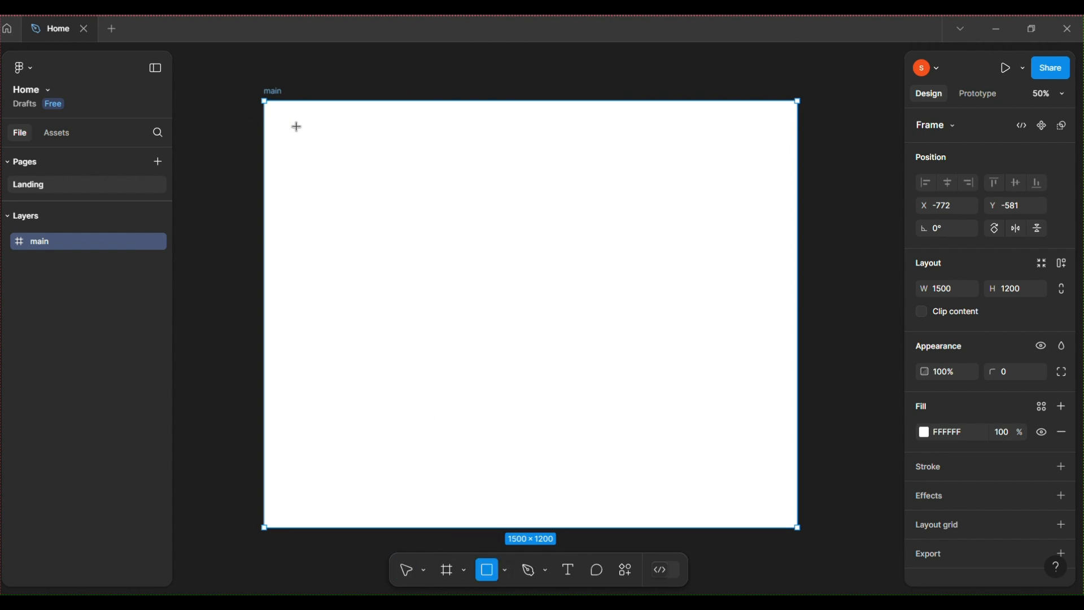
pyautogui.moveTo(393, 221); pyautogui.dragTo(593, 366)
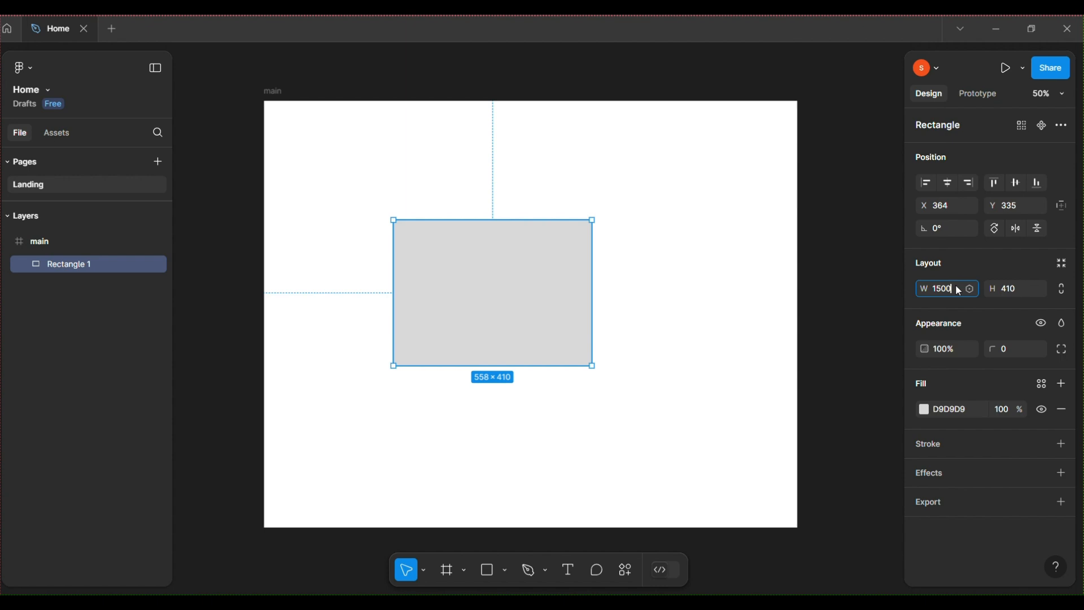
pyautogui.click(1025, 290)
pyautogui.write('1200')
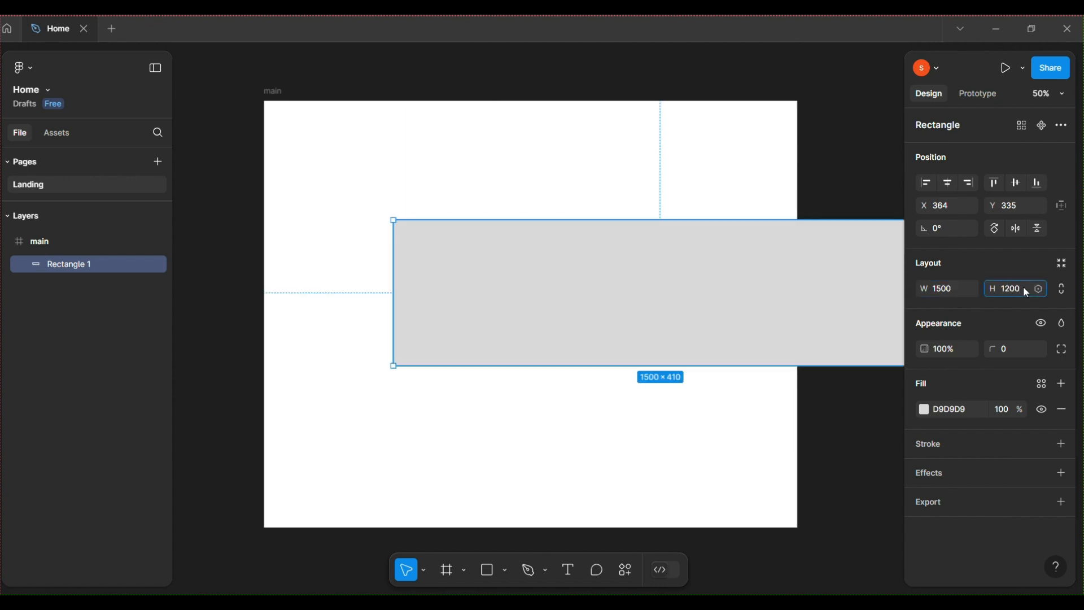
pyautogui.press('Return')
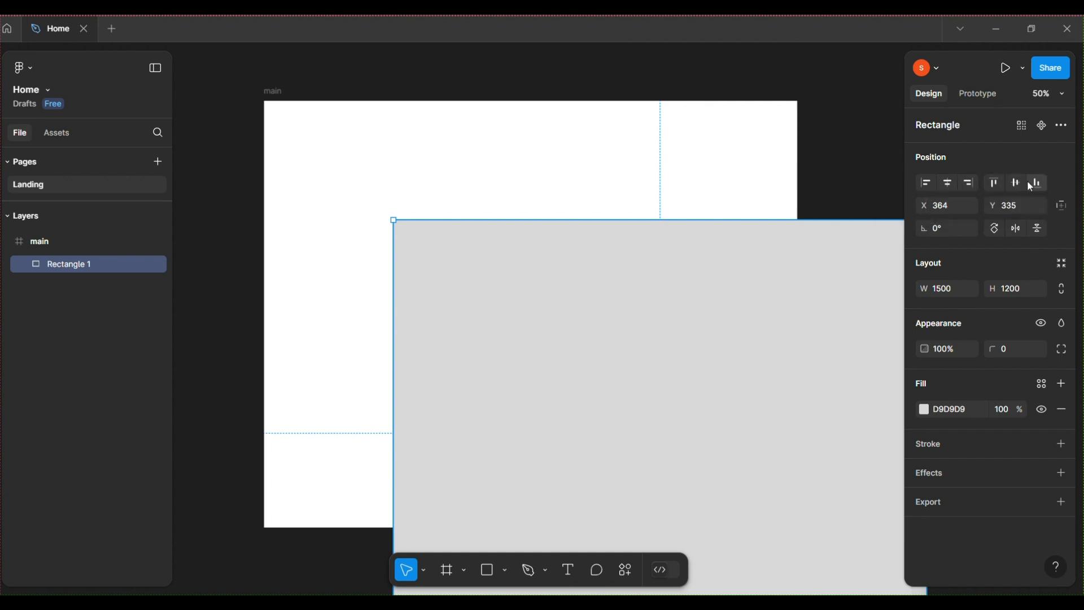
# Align the rectangle to the left and top edges of the main frame.
pyautogui.click(928, 183)
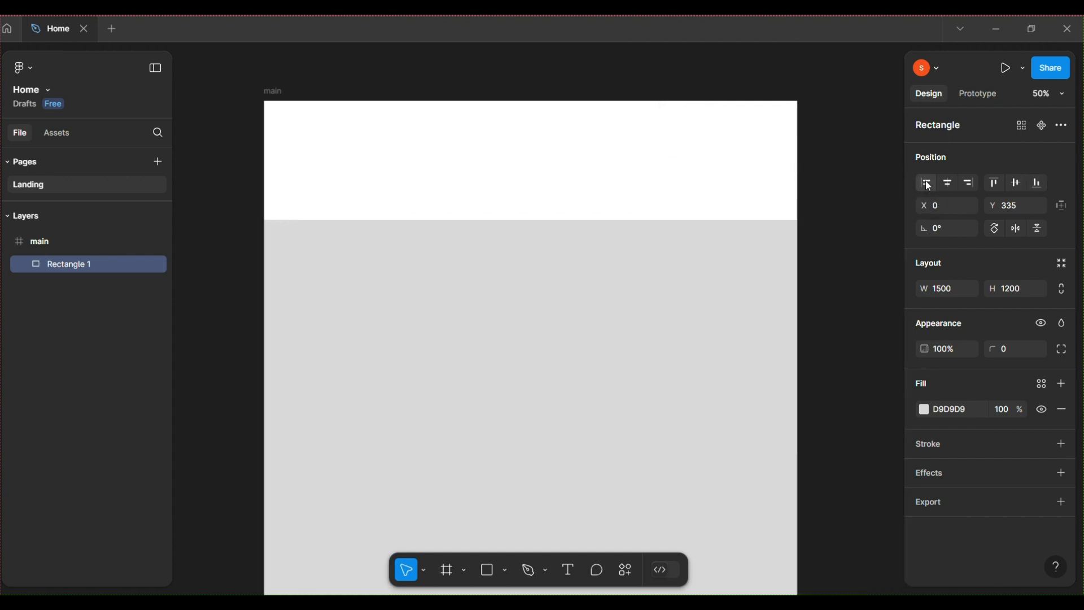
pyautogui.click(992, 185)
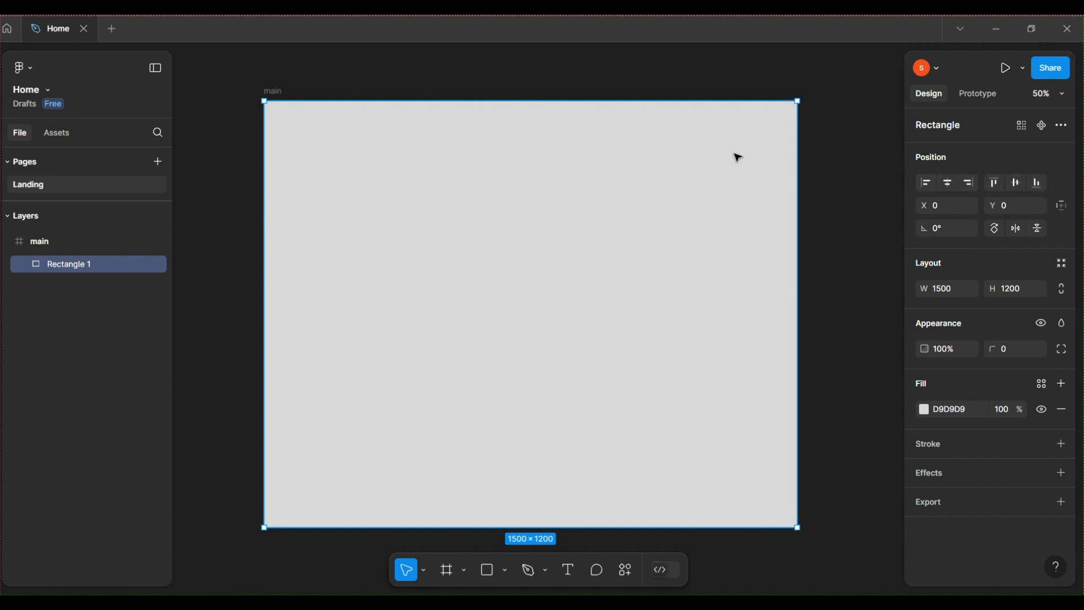
# Rename the rectangle layer main rectangle and lock it.
pyautogui.moveTo(155, 275)
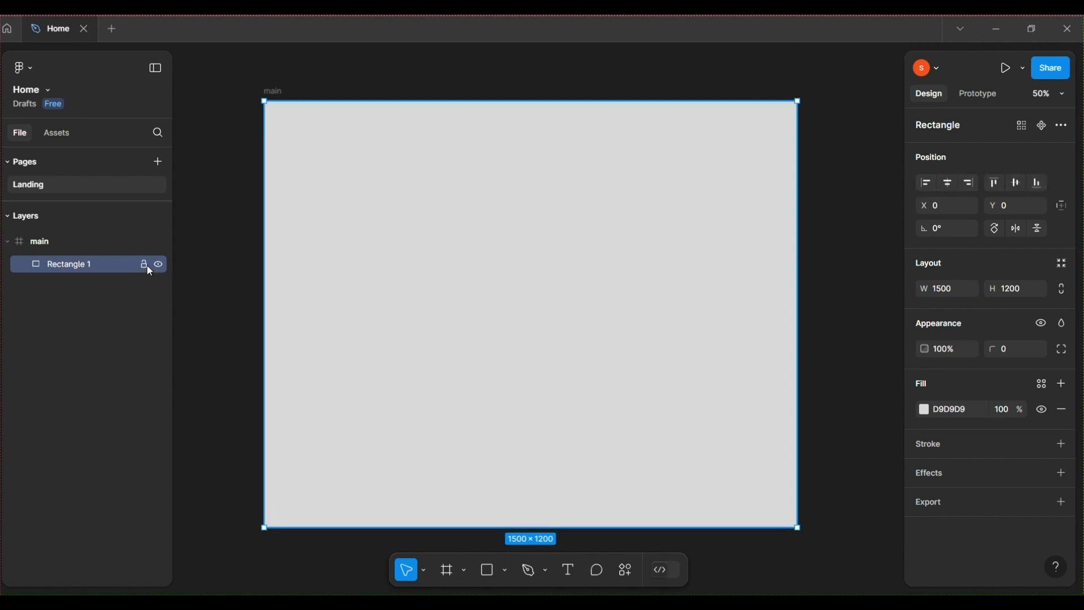
pyautogui.doubleClick(100, 267)
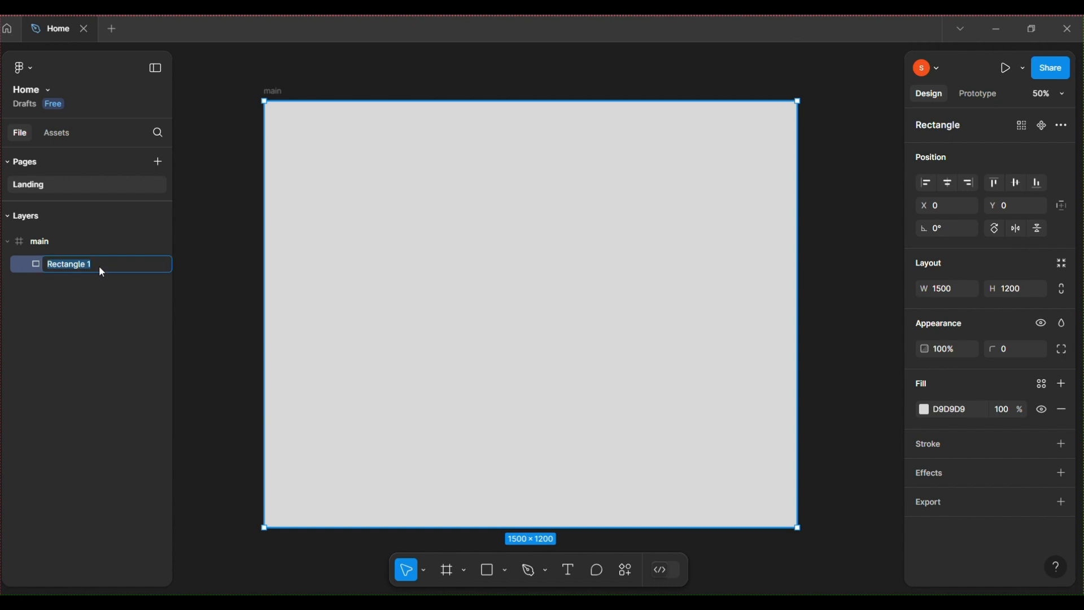
pyautogui.press('BackSpace')
pyautogui.write('main r')
pyautogui.press('Return')
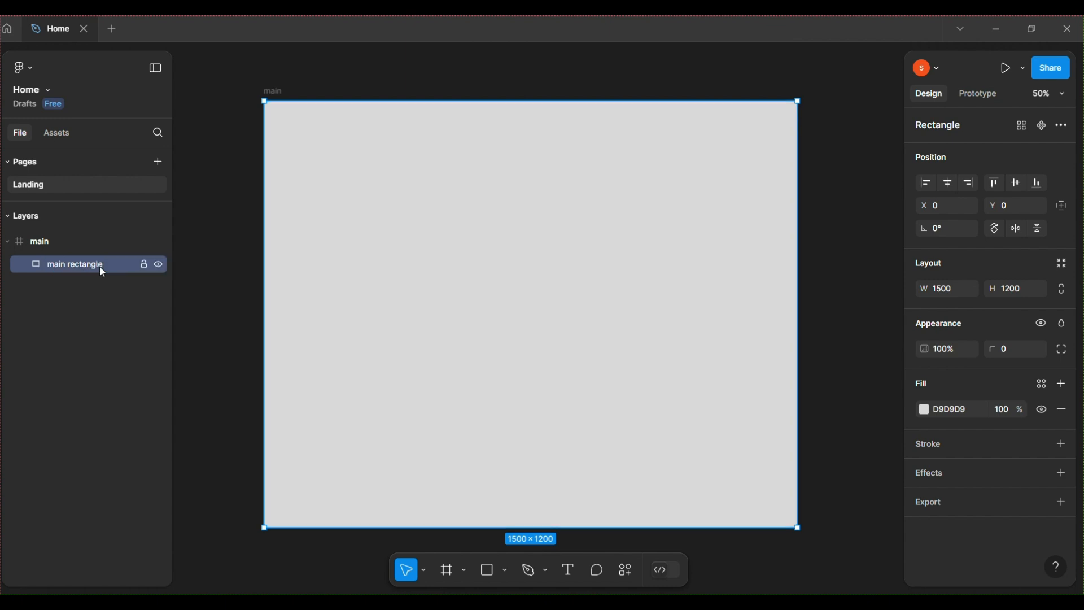
pyautogui.click(143, 264)
pyautogui.click(557, 293)
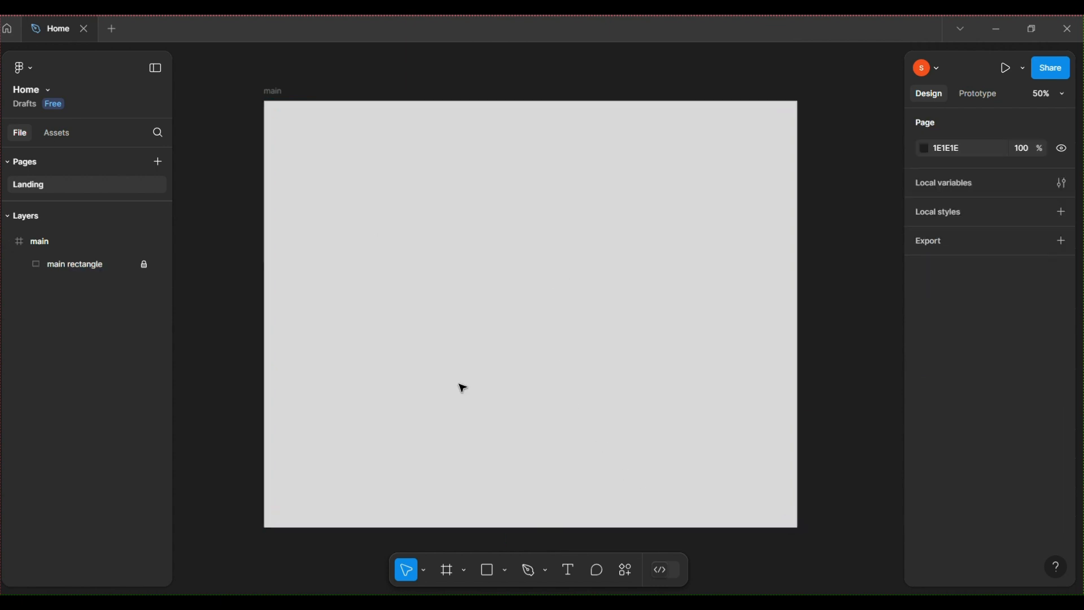
# Change the fill of the main rectangle to the near-black color 171616.
pyautogui.click(54, 266)
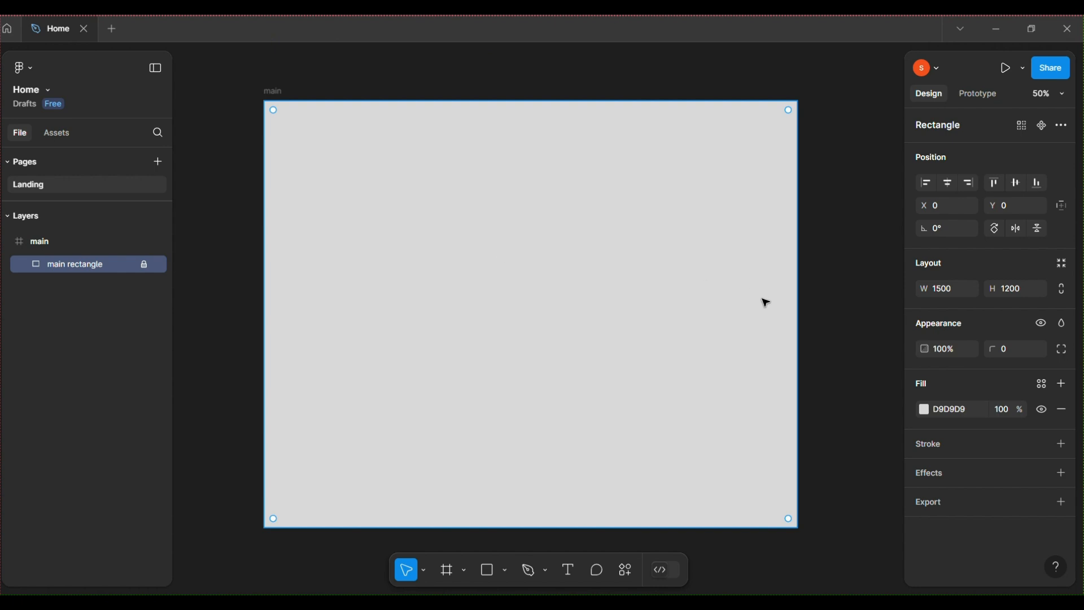
pyautogui.click(927, 411)
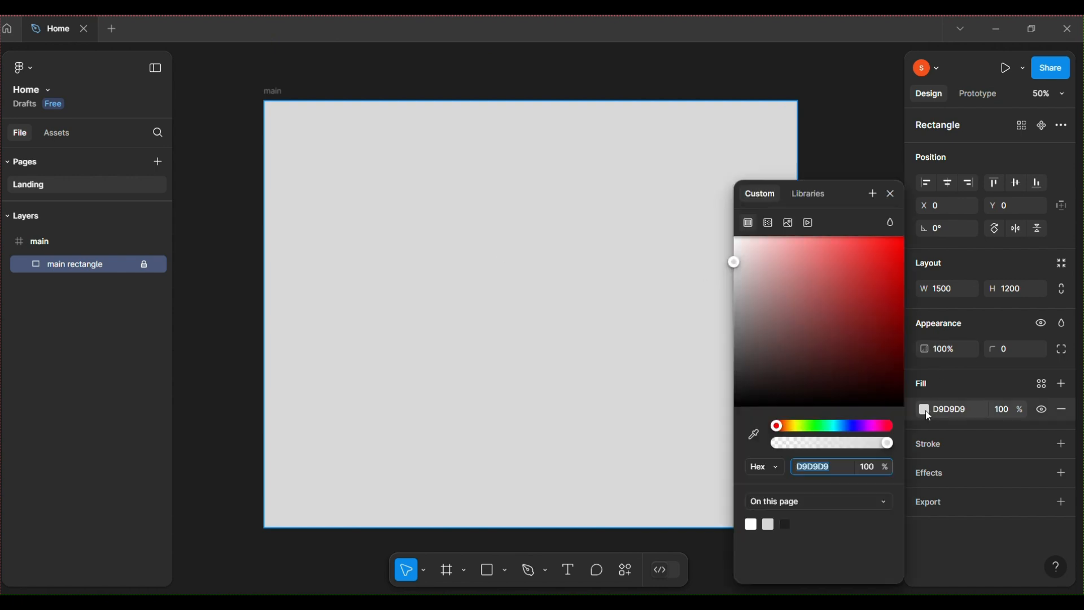
pyautogui.click(744, 399)
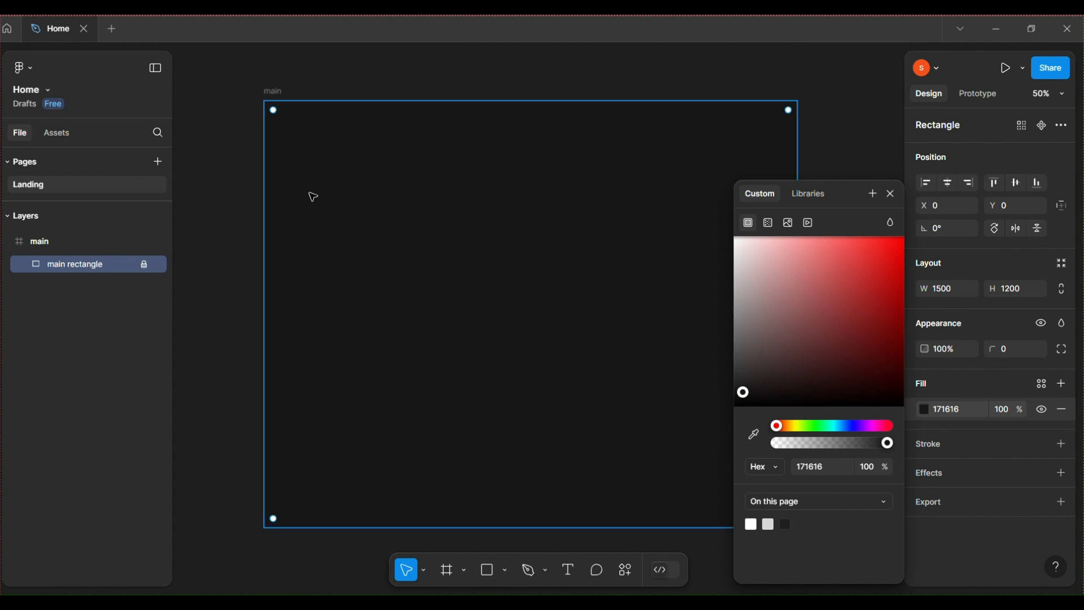
pyautogui.click(373, 338)
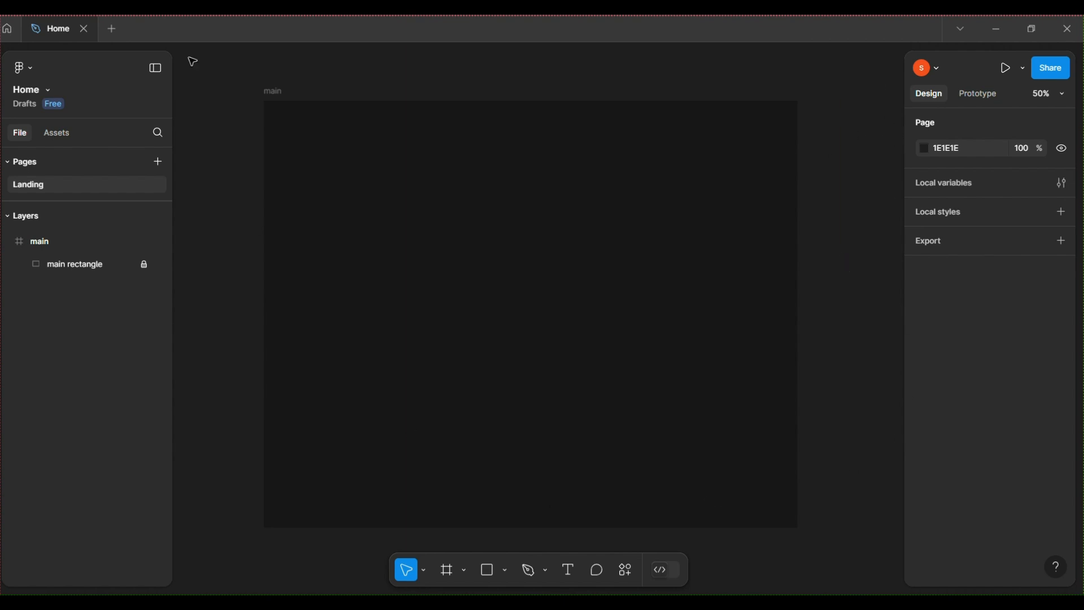
pyautogui.click(924, 150)
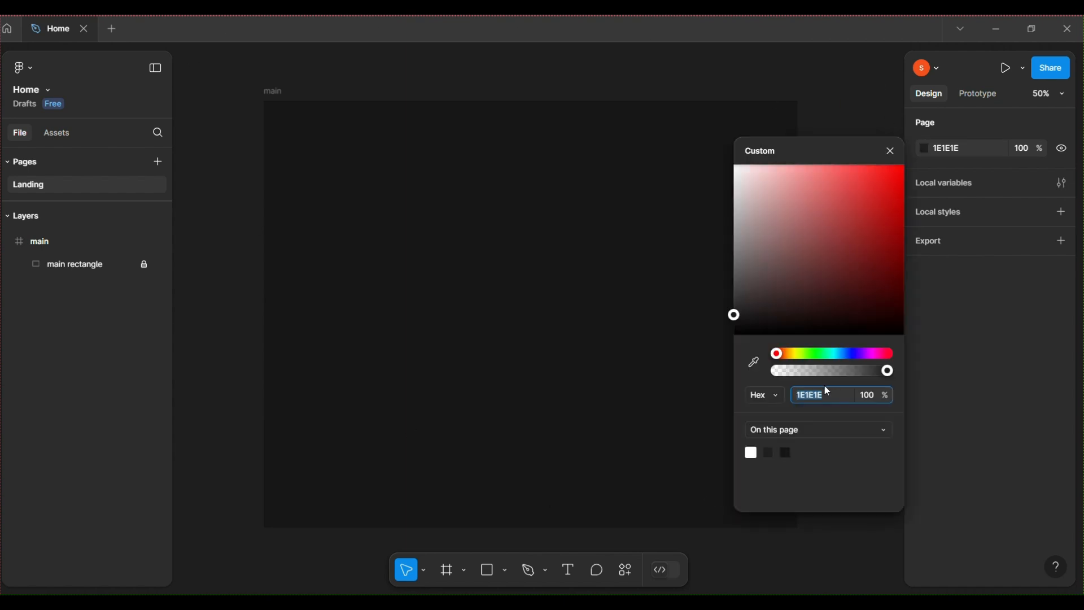
pyautogui.click(889, 355)
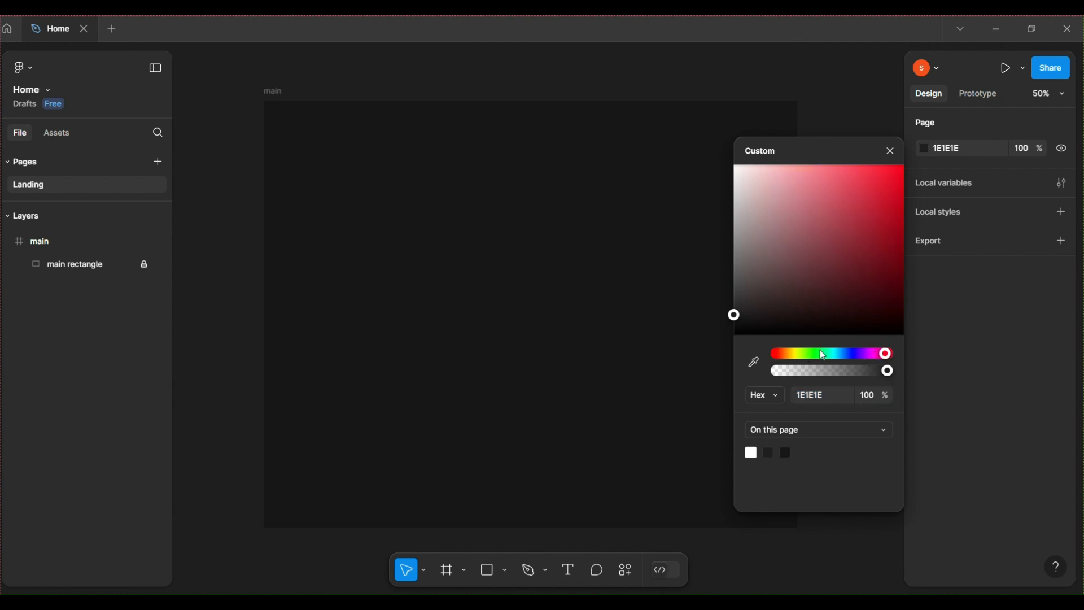
pyautogui.click(850, 526)
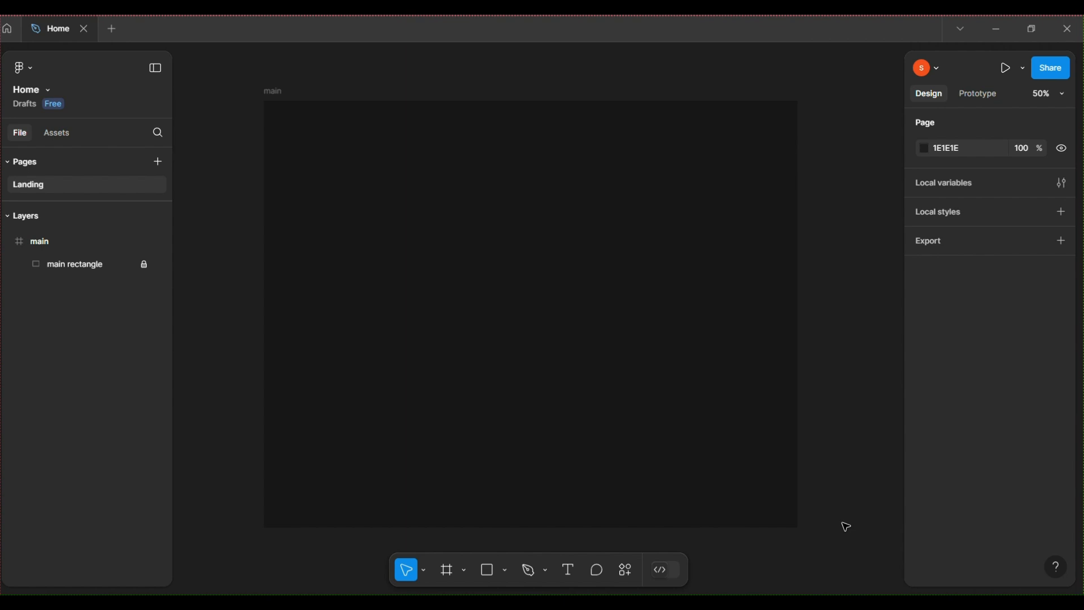
# Change the page background to the bright red color EF2424.
pyautogui.click(925, 149)
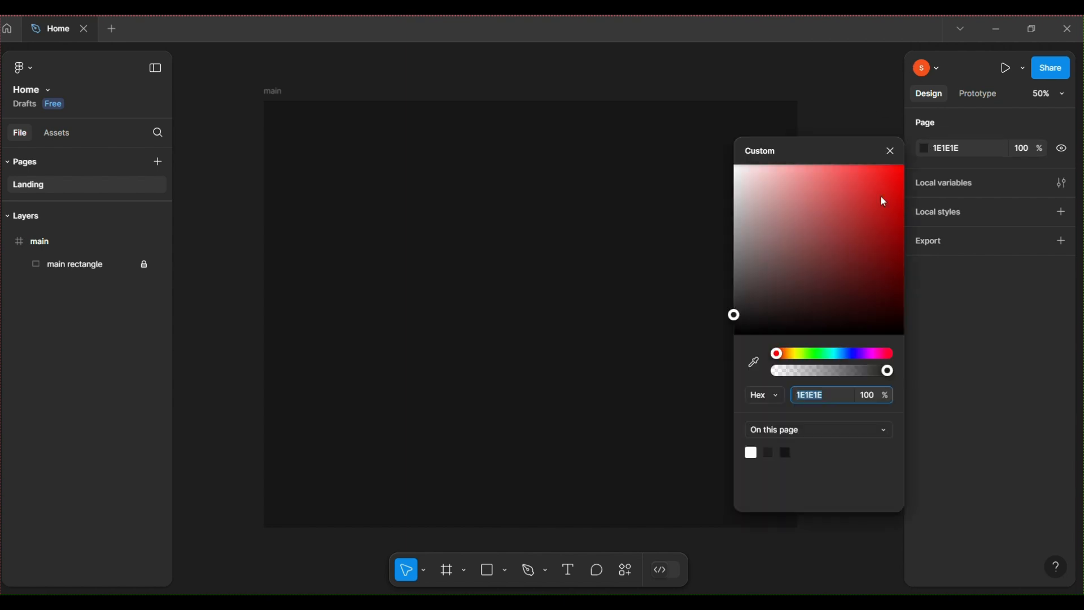
pyautogui.click(881, 172)
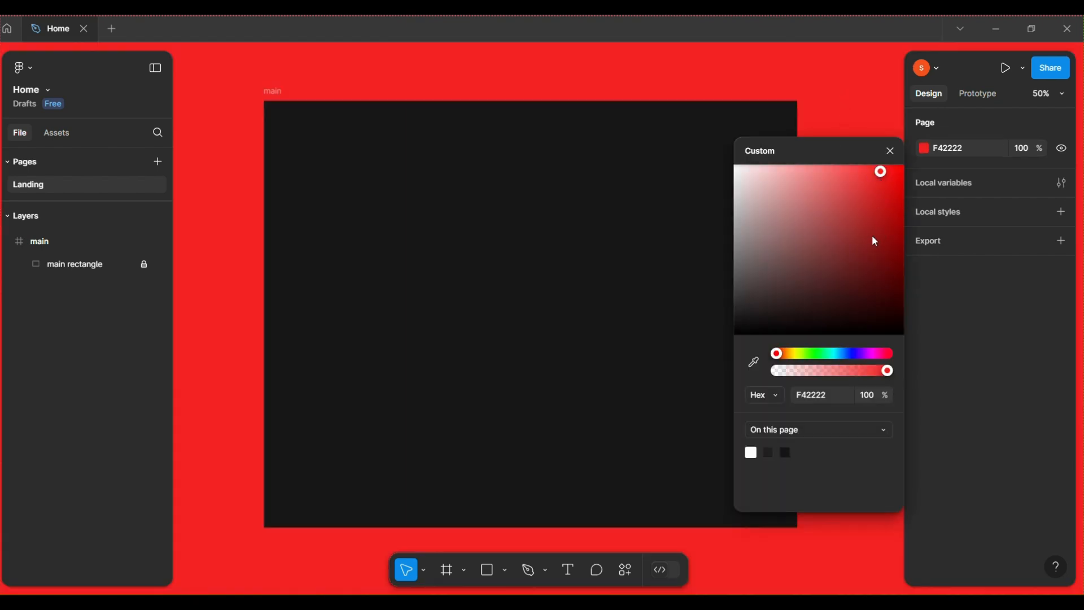
pyautogui.click(857, 182)
pyautogui.click(883, 186)
pyautogui.click(846, 120)
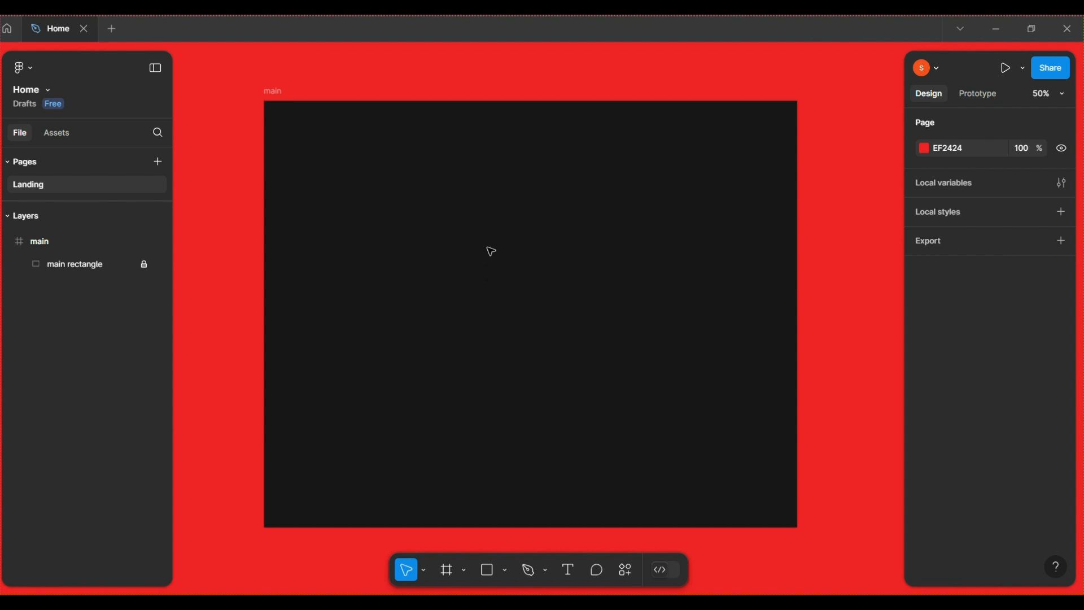
# Add a text layer reading HOME inside the main frame, over the dark rectangle.
pyautogui.click(75, 266)
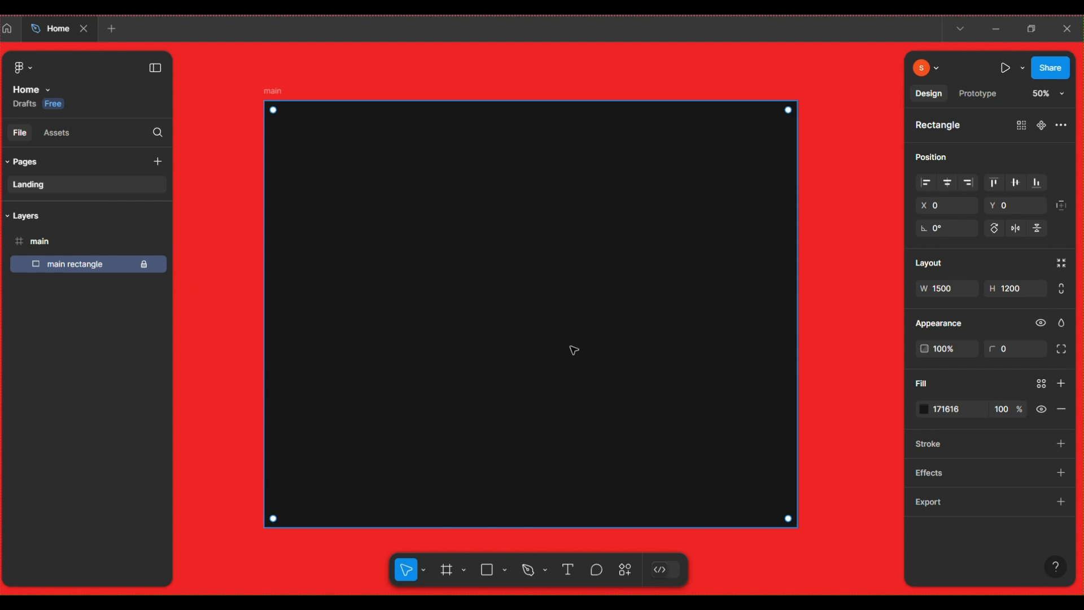
pyautogui.click(568, 570)
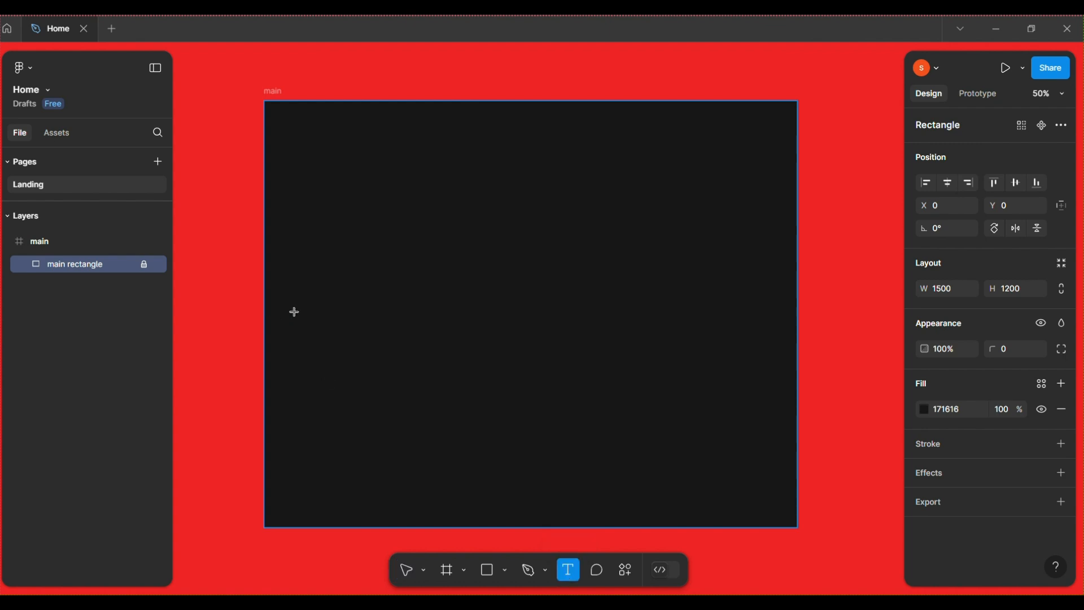
pyautogui.click(375, 310)
pyautogui.write('HOME')
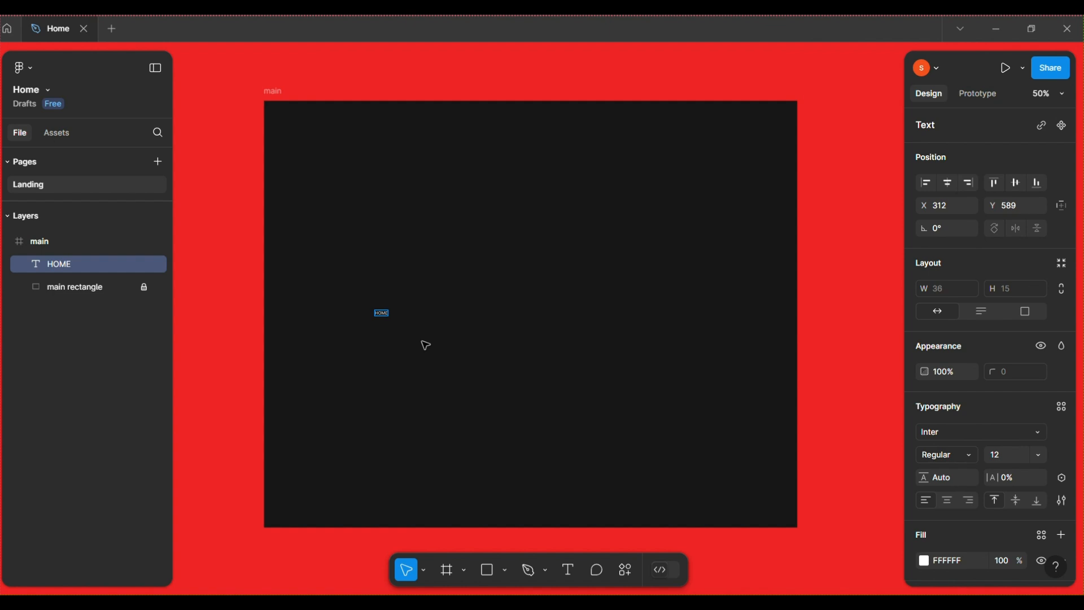
pyautogui.hotkey('ctrl', '=')
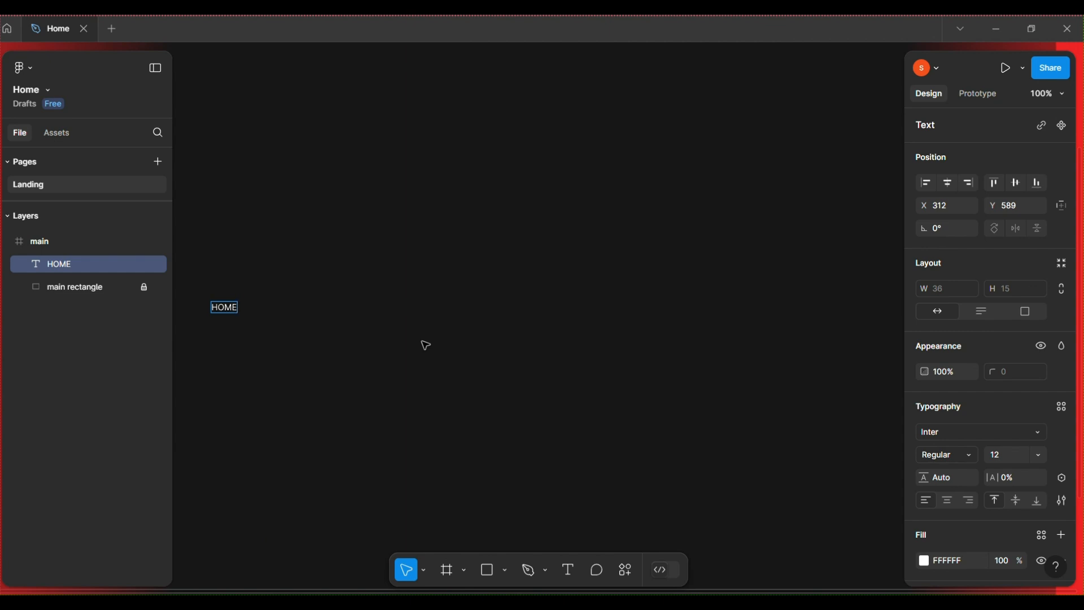
pyautogui.hotkey('ctrl', '-')
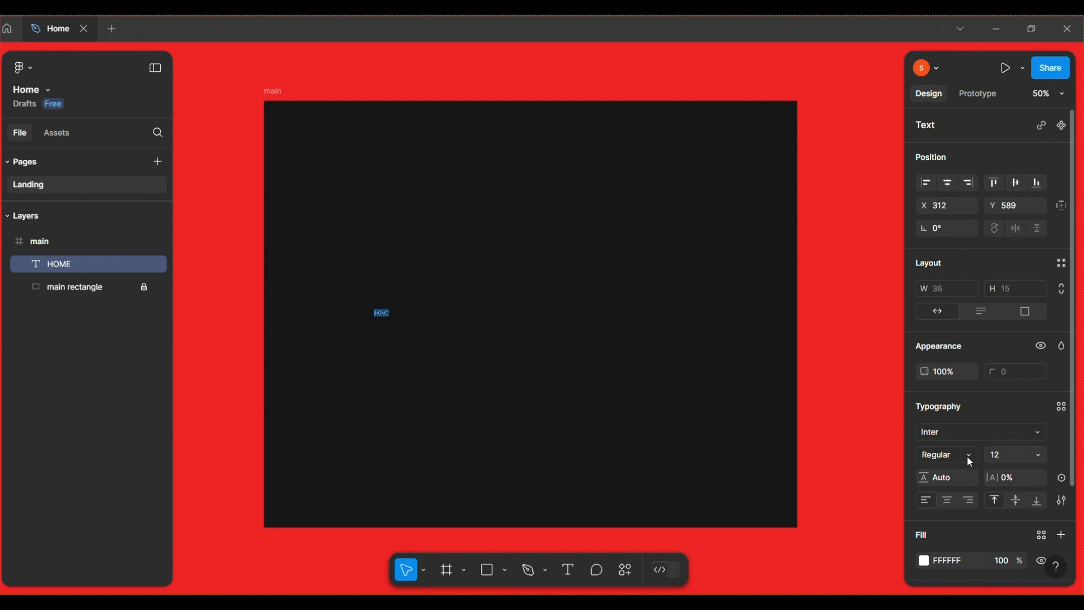
# Format the whole HOME text as Bold with a font size of 36.
pyautogui.click(970, 437)
pyautogui.click(968, 433)
pyautogui.click(967, 455)
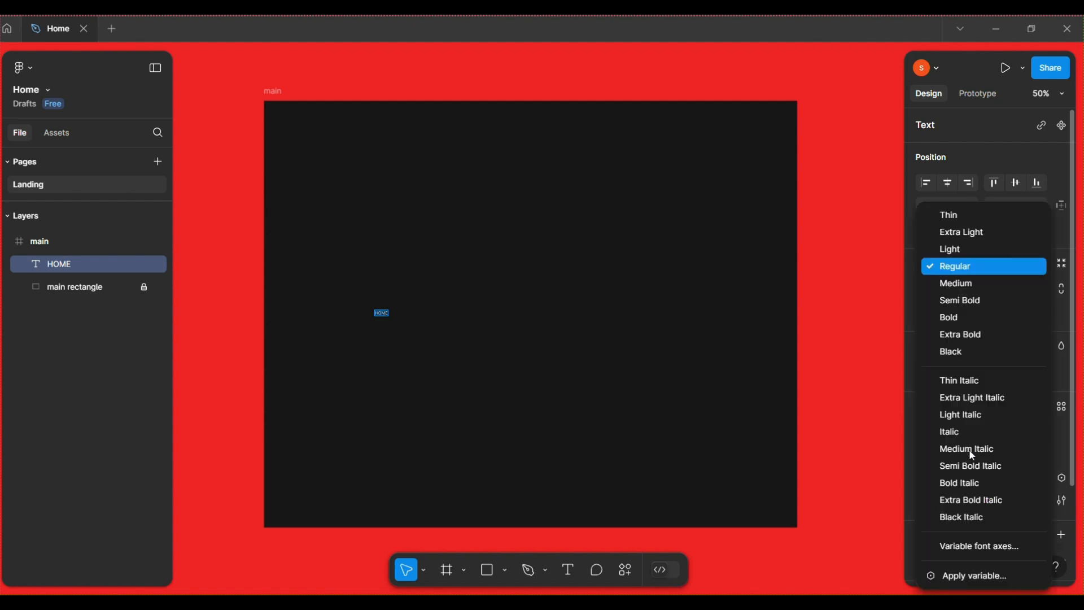
pyautogui.click(977, 316)
pyautogui.doubleClick(381, 313)
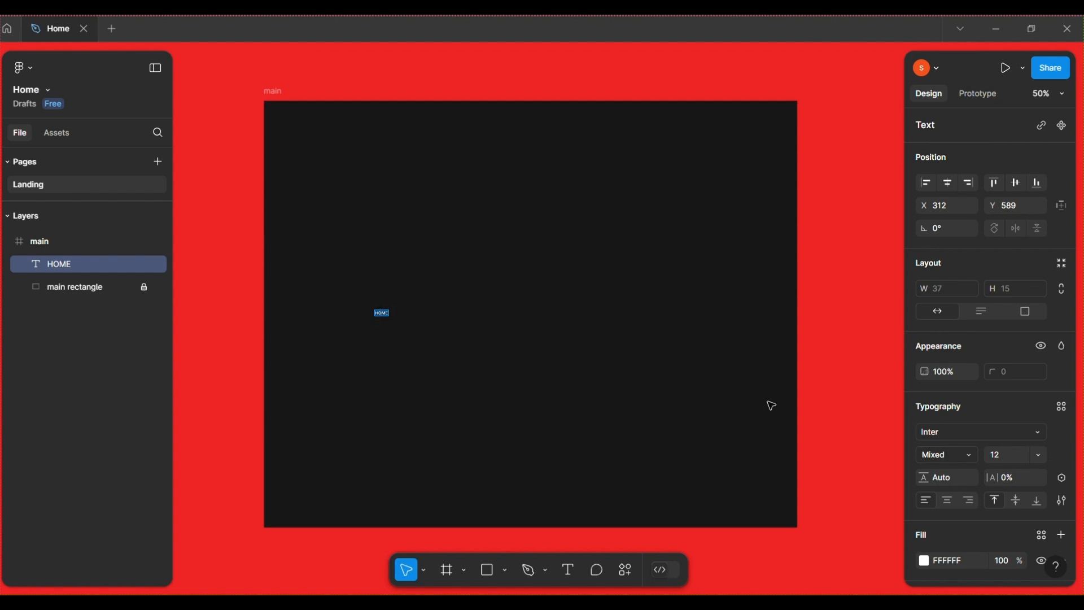
pyautogui.click(967, 456)
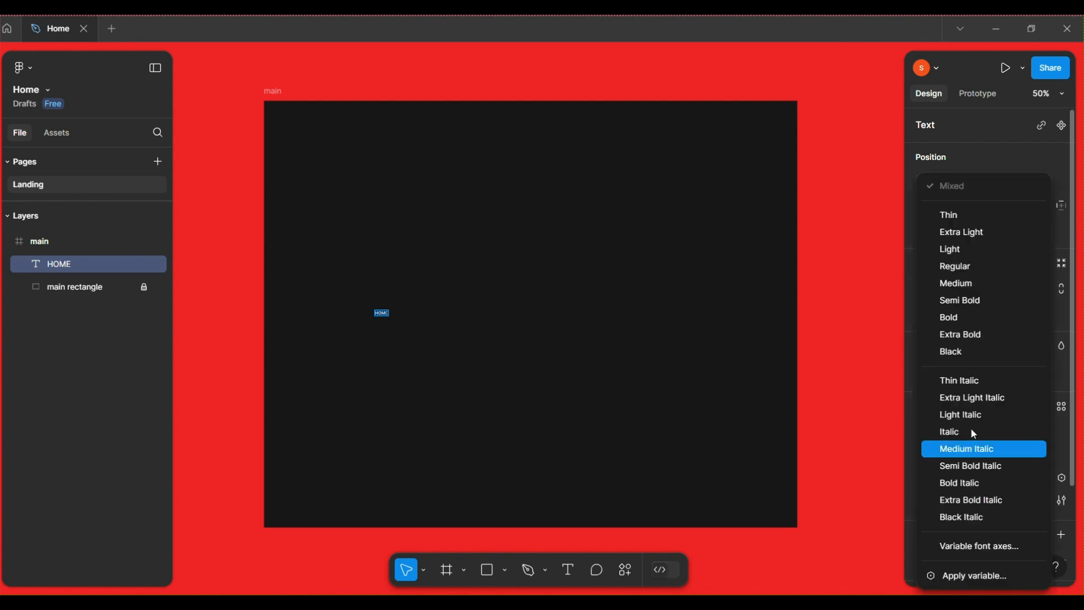
pyautogui.click(911, 464)
pyautogui.click(960, 455)
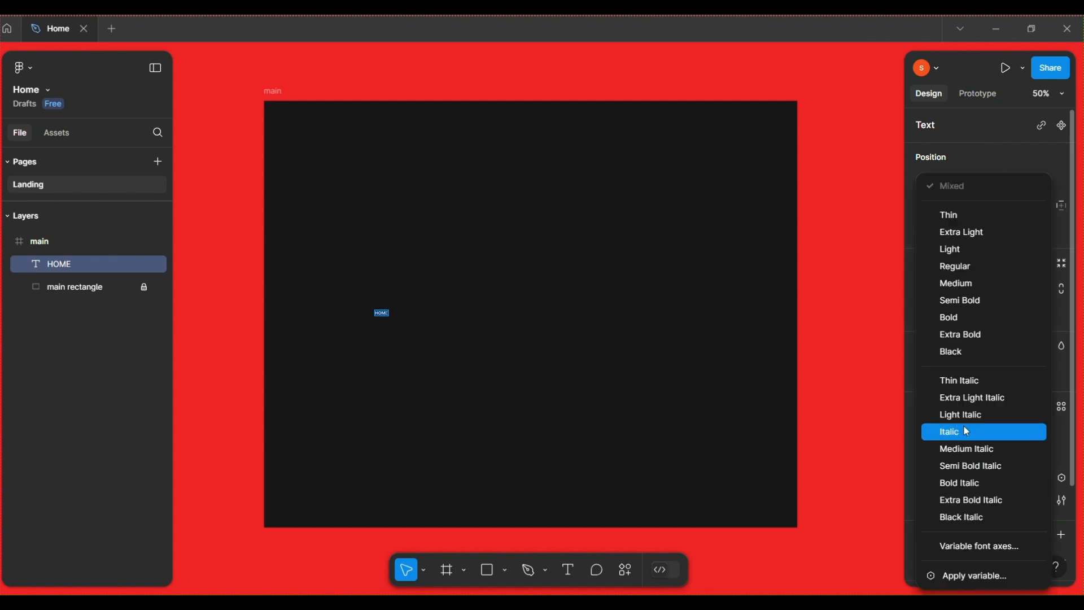
pyautogui.click(968, 321)
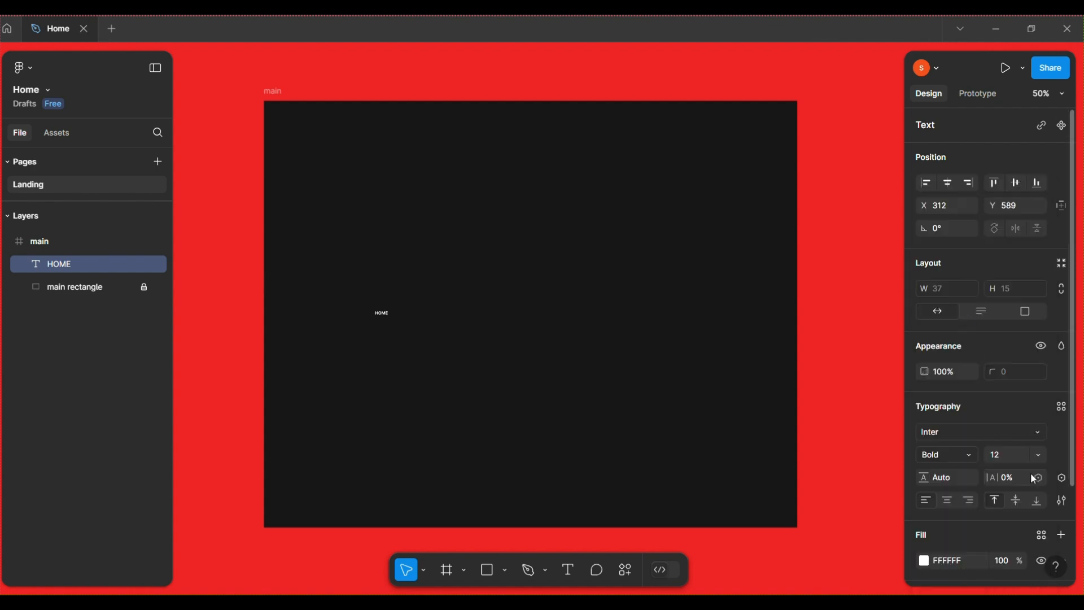
pyautogui.click(1037, 452)
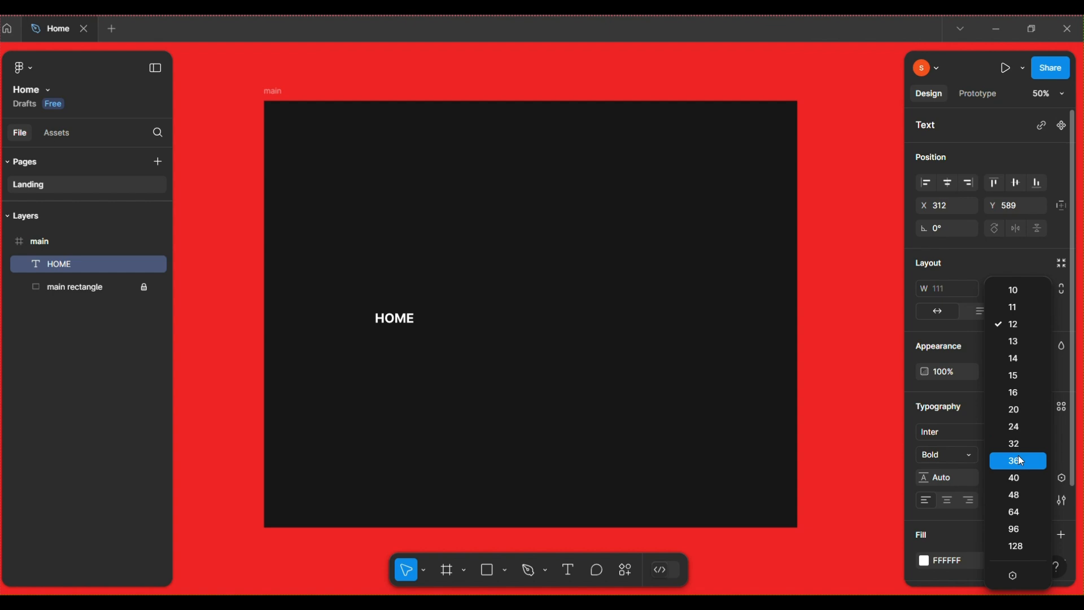
pyautogui.click(1022, 461)
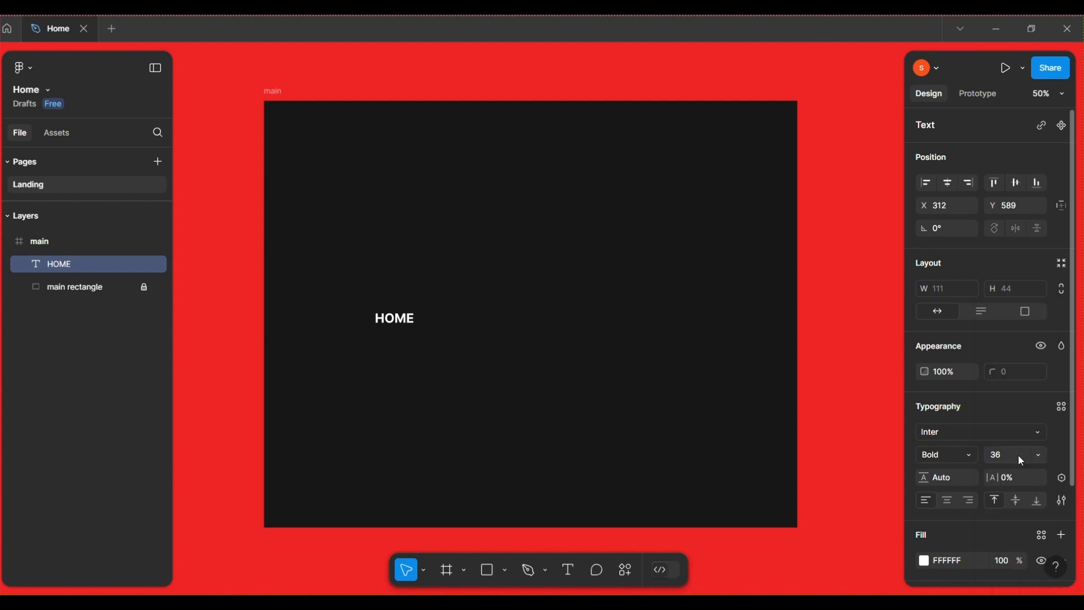
# Copy the HOME text and paste three duplicates of it beside the original, inside the main frame.
pyautogui.click(405, 319)
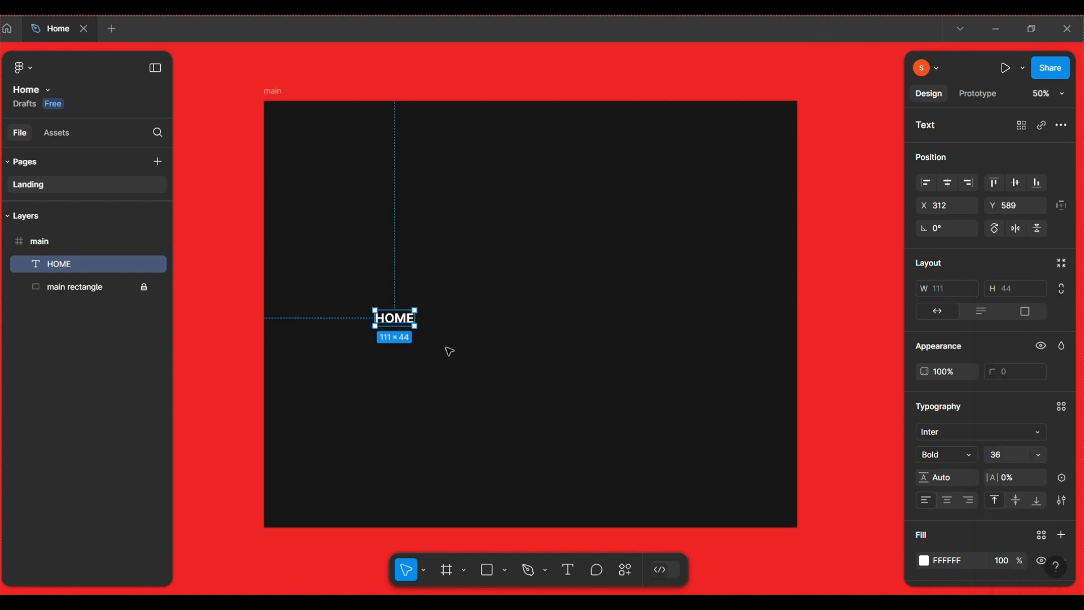
pyautogui.rightClick(414, 327)
pyautogui.click(459, 148)
pyautogui.rightClick(401, 320)
pyautogui.click(446, 162)
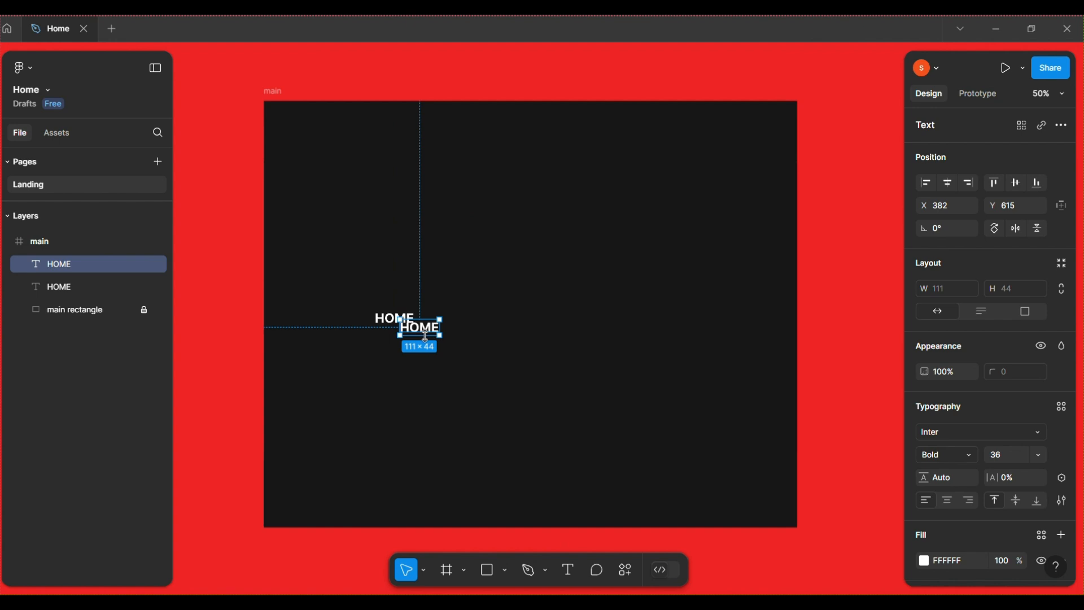
pyautogui.rightClick(431, 328)
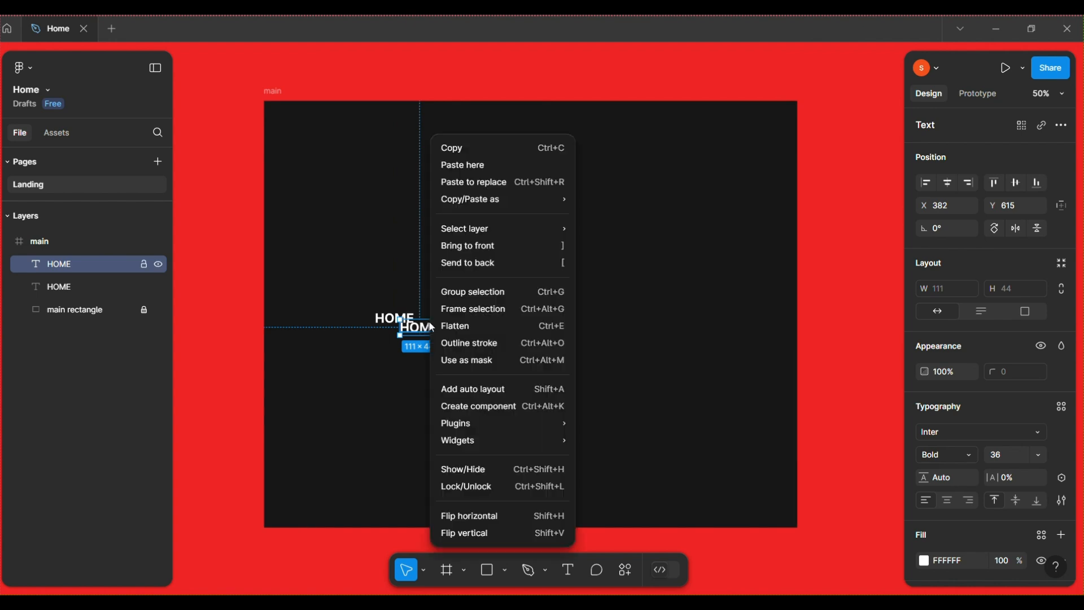
pyautogui.click(472, 171)
pyautogui.rightClick(465, 332)
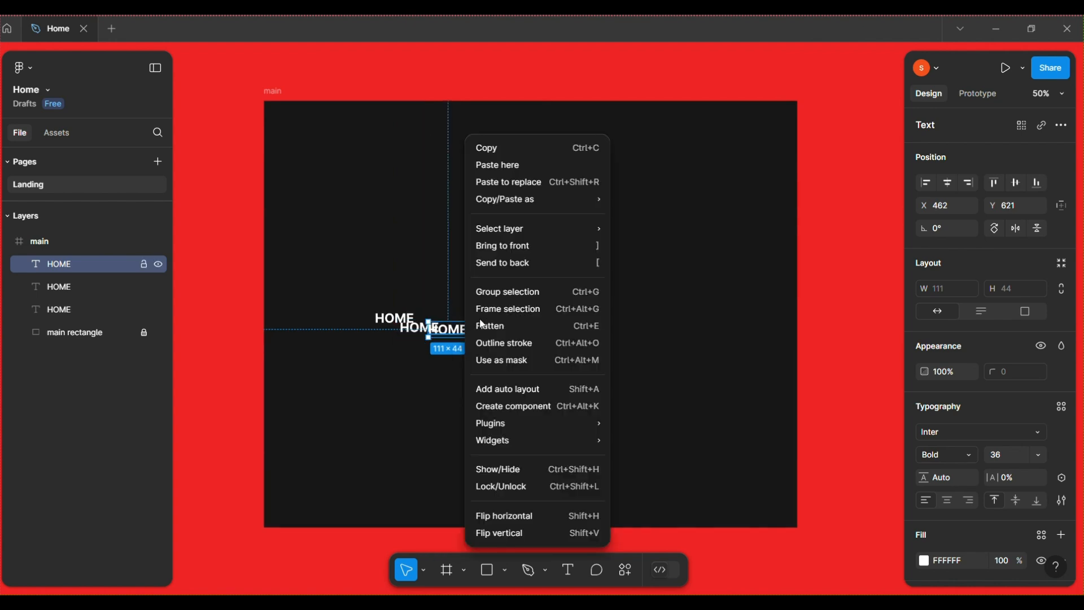
pyautogui.click(496, 167)
pyautogui.click(675, 366)
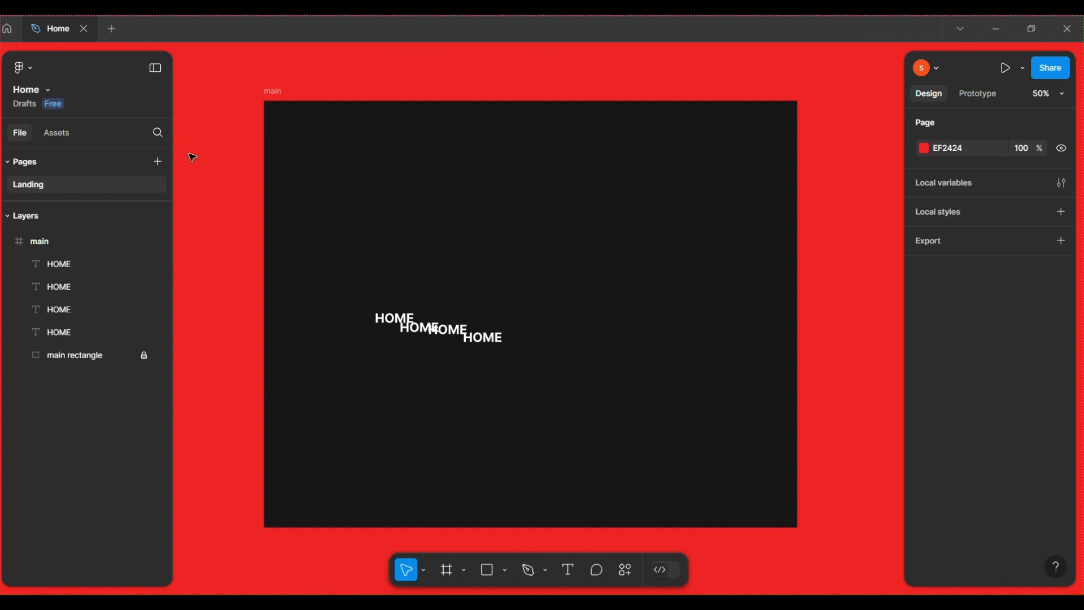
# Add a layout grid to the main frame and make it a column grid with a count of 8.
pyautogui.click(40, 241)
pyautogui.scroll(-3, 1016, 480)
pyautogui.click(936, 510)
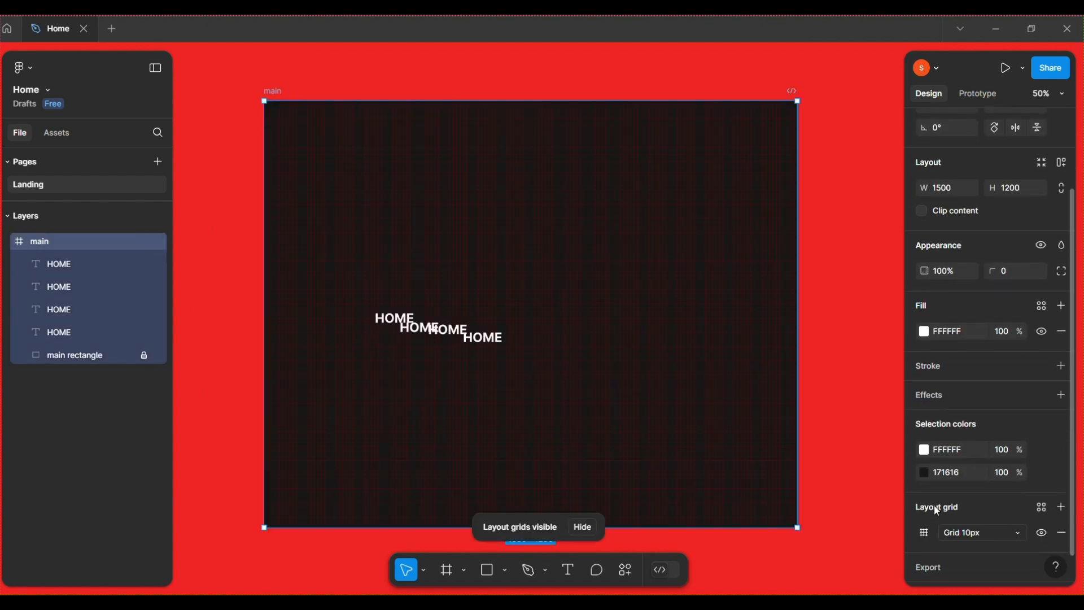
pyautogui.click(925, 534)
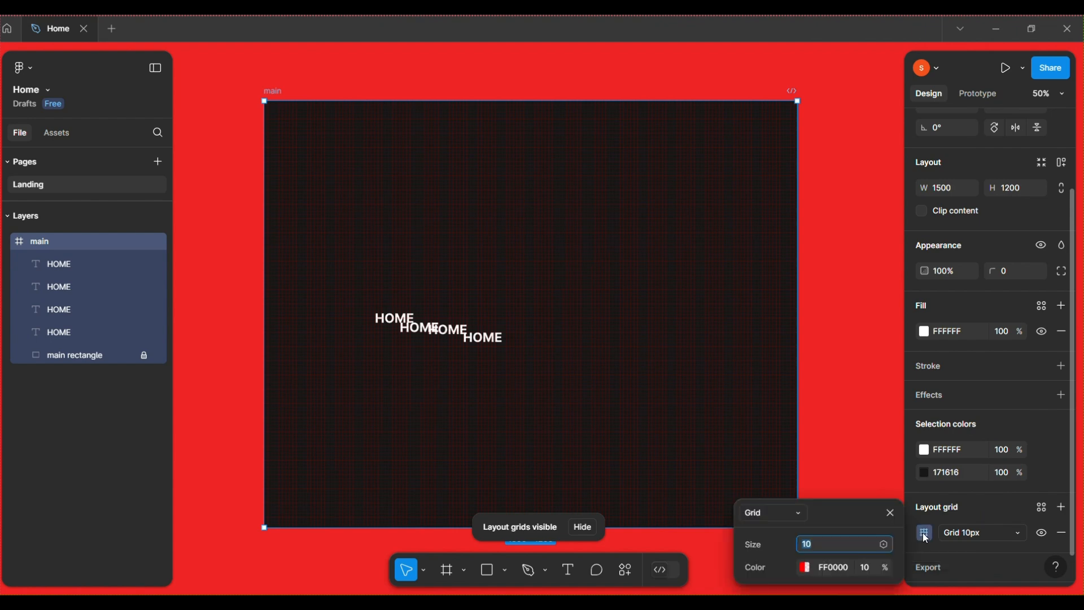
pyautogui.click(797, 514)
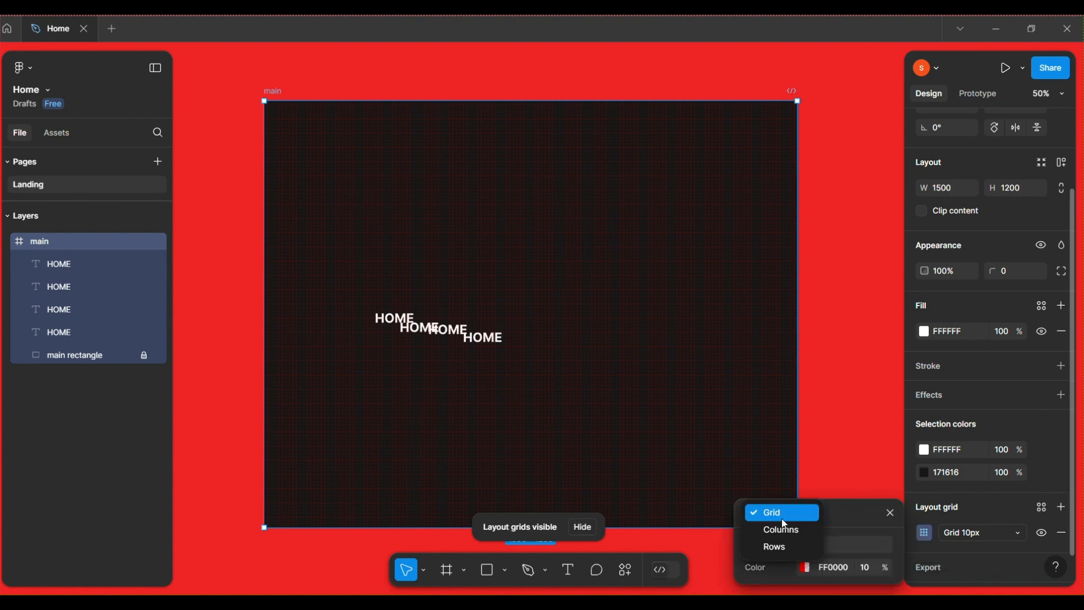
pyautogui.click(779, 529)
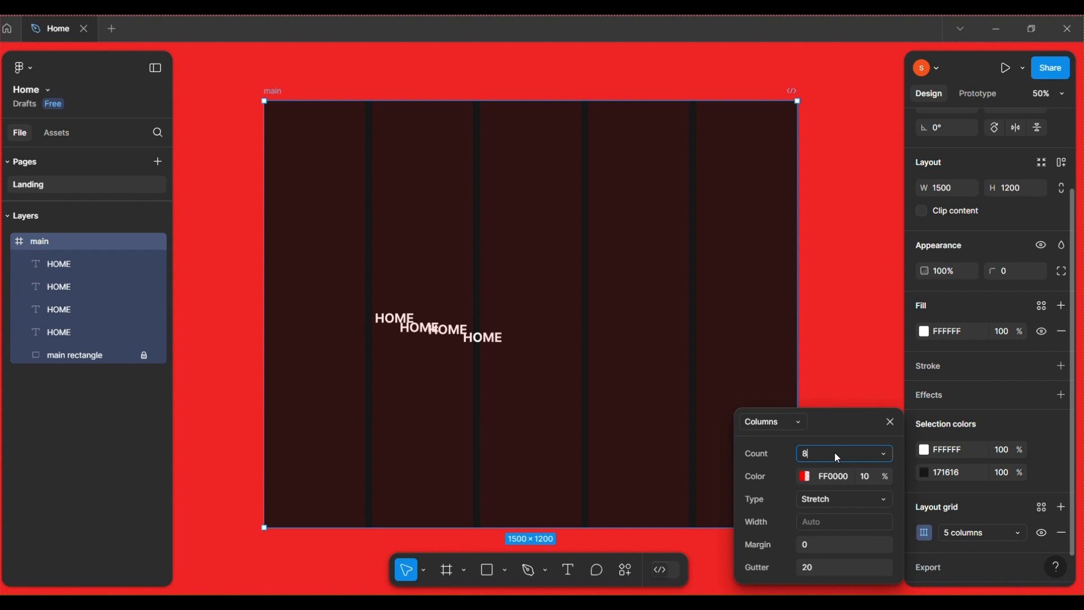
# Set the margin of the main frame's column grid to 80 and finish the grid settings.
pyautogui.click(839, 501)
pyautogui.click(825, 541)
pyautogui.click(822, 542)
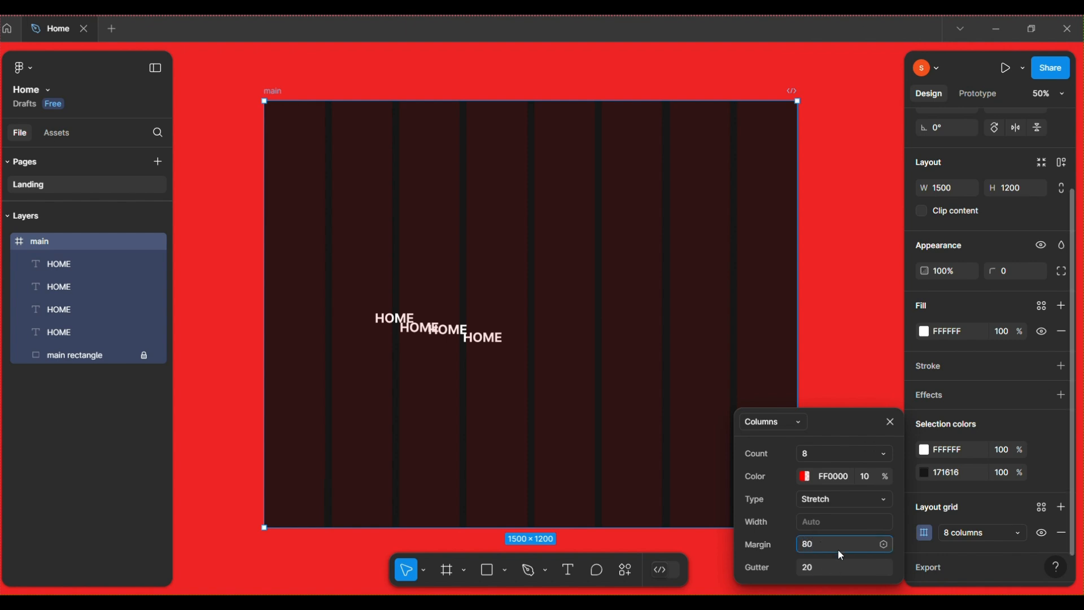
pyautogui.click(836, 574)
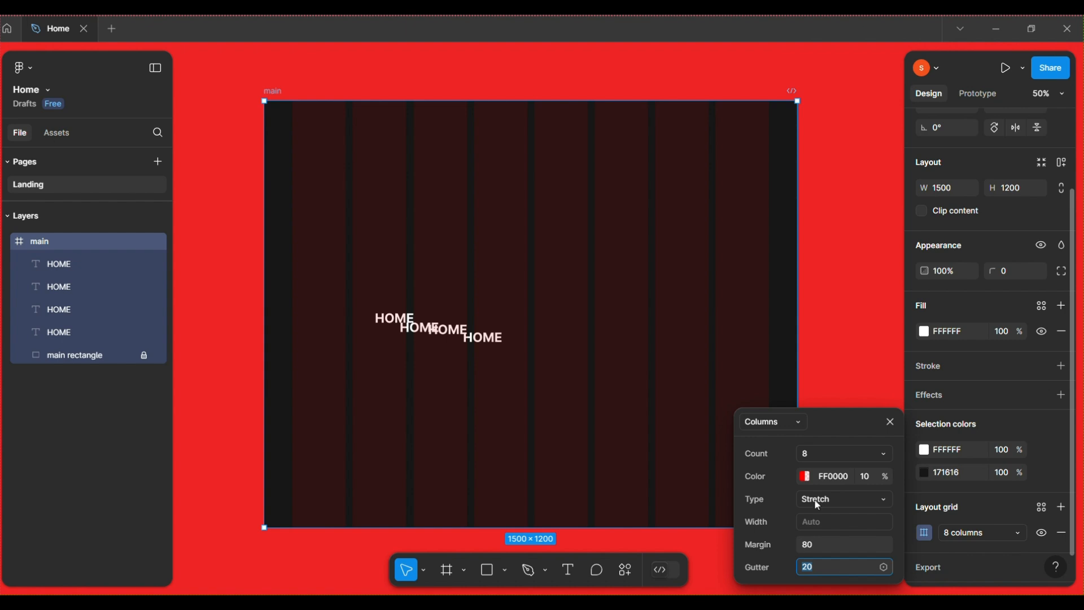
pyautogui.click(891, 424)
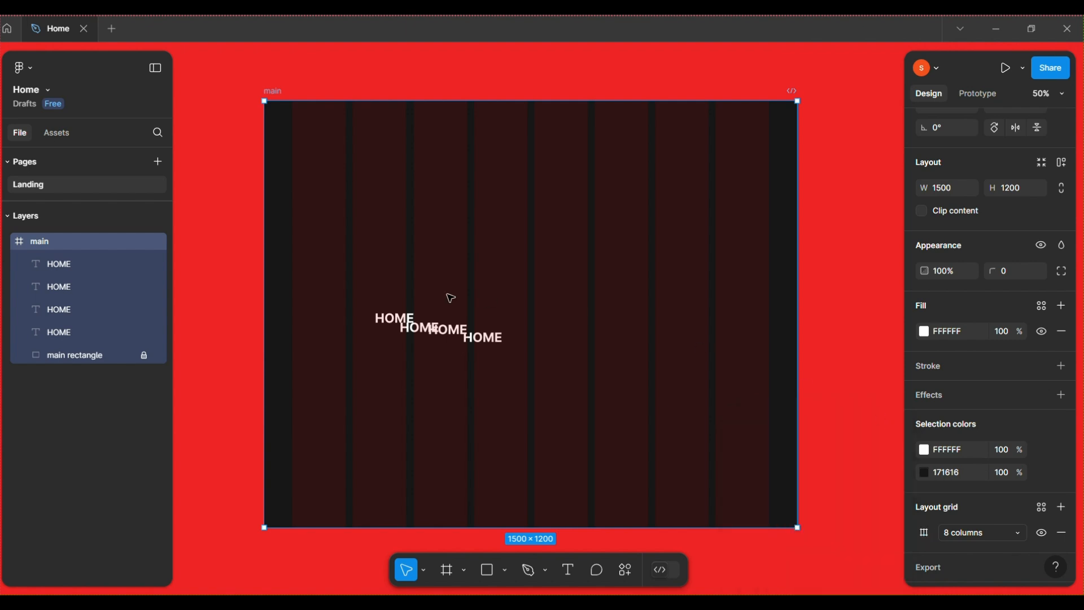
# Line up the four HOME texts side by side in one horizontal row, level with the original.
pyautogui.click(394, 327)
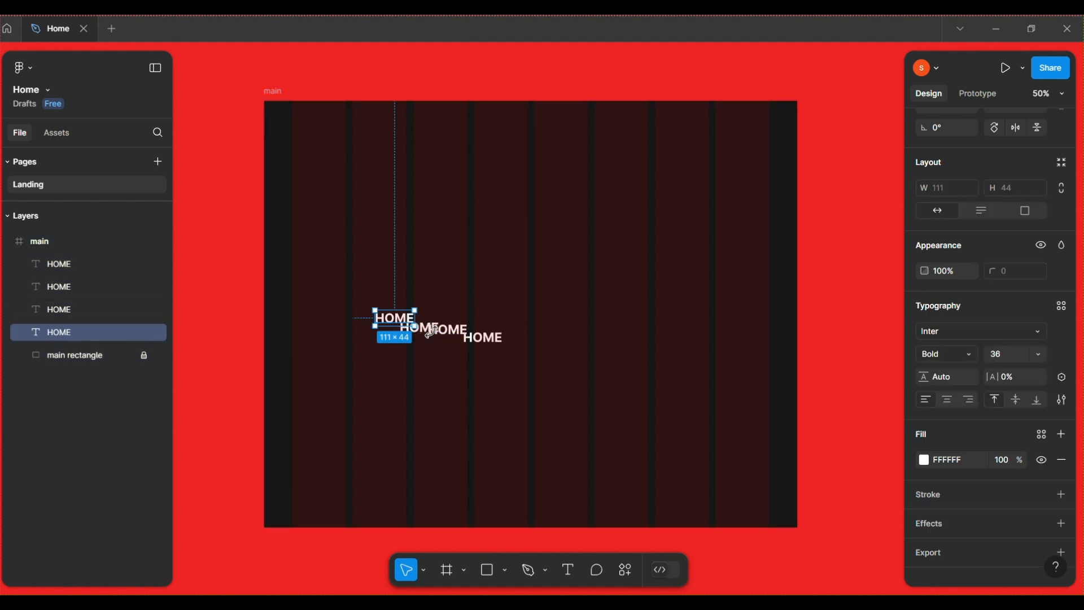
pyautogui.moveTo(499, 337); pyautogui.dragTo(540, 335)
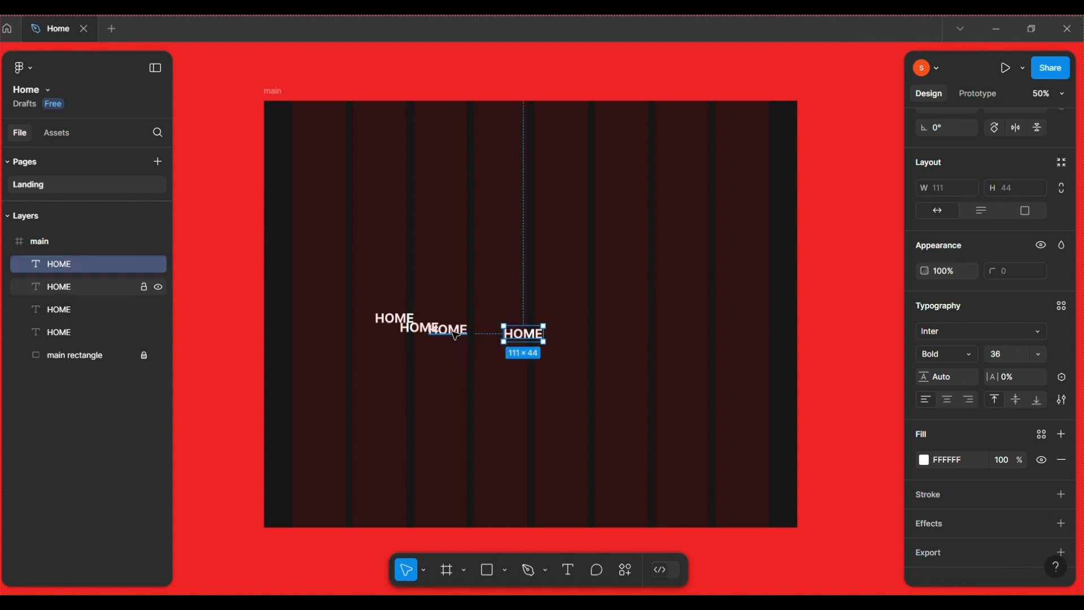
pyautogui.moveTo(462, 334)
pyautogui.mouseDown()
pyautogui.moveTo(483, 333)
pyautogui.moveTo(439, 328)
pyautogui.moveTo(463, 322)
pyautogui.mouseUp()
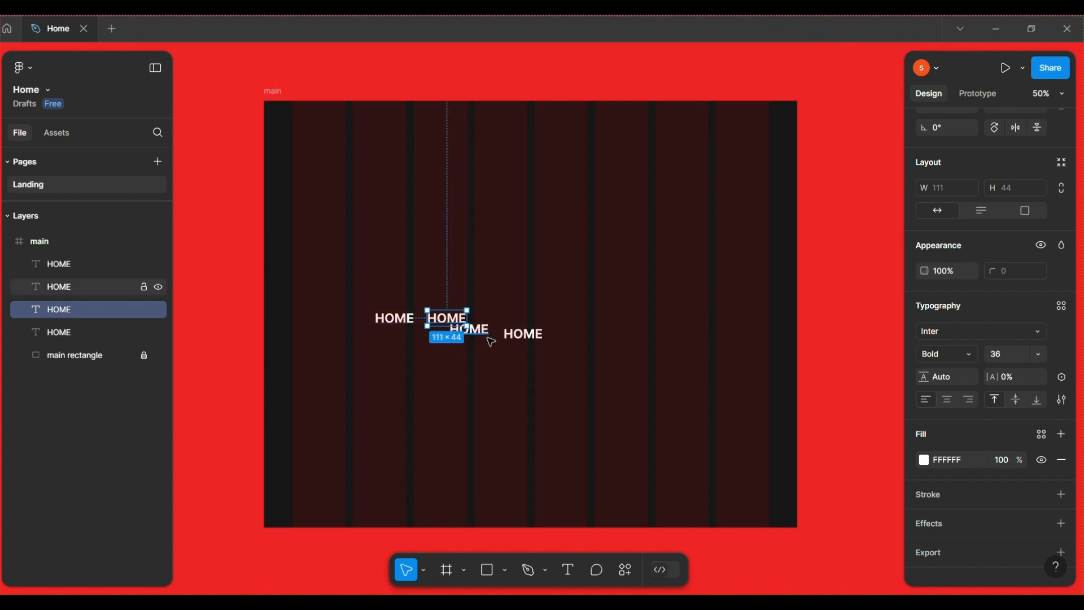
pyautogui.click(472, 328)
pyautogui.moveTo(484, 326); pyautogui.dragTo(554, 325)
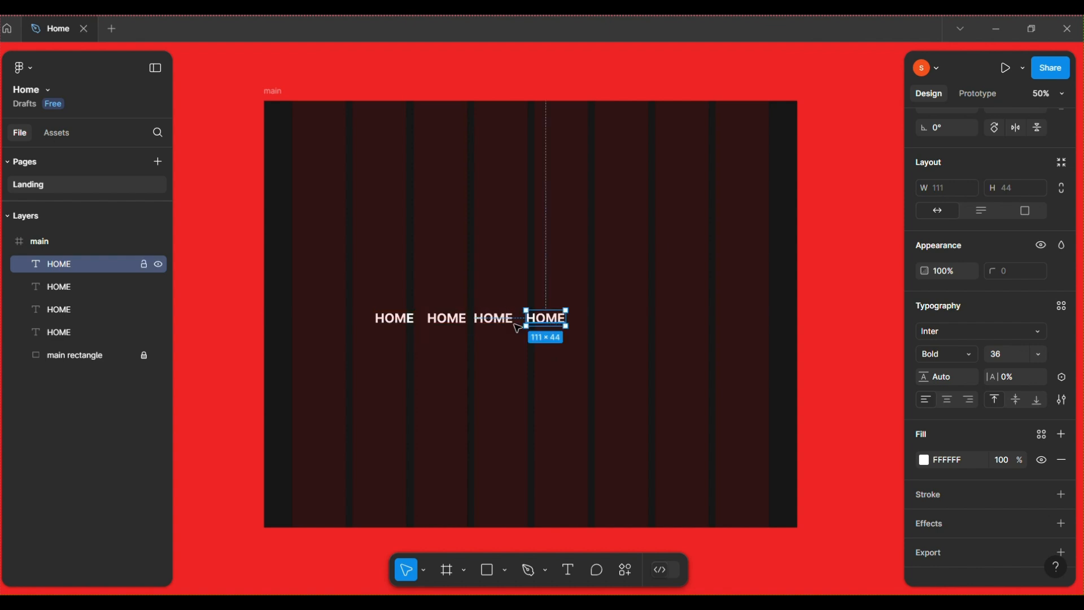
# Replace the wording of the second HOME text in the row with PRODUCT.
pyautogui.doubleClick(467, 318)
pyautogui.click(466, 318)
pyautogui.press('BackSpace')
pyautogui.press('BackSpace')
pyautogui.press('BackSpace')
pyautogui.press('BackSpace')
pyautogui.write('AB')
pyautogui.press('BackSpace')
pyautogui.press('BackSpace')
pyautogui.write('PRODUCT')
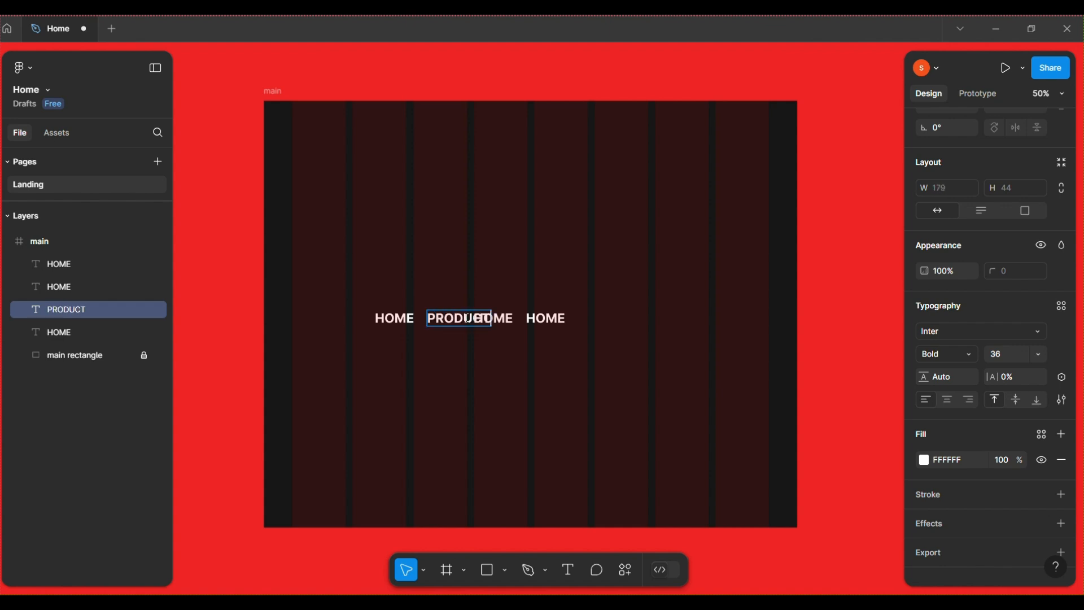
# Complete the second navigation label's wording as PRODUCTS and finish editing it.
pyautogui.write('S')
pyautogui.press('Escape')
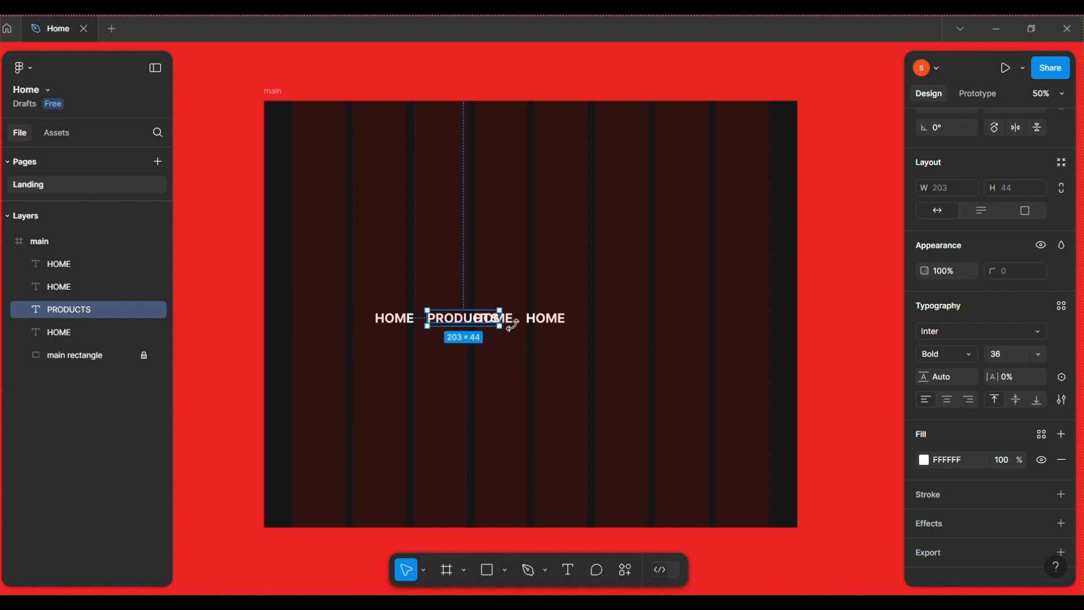
pyautogui.click(484, 363)
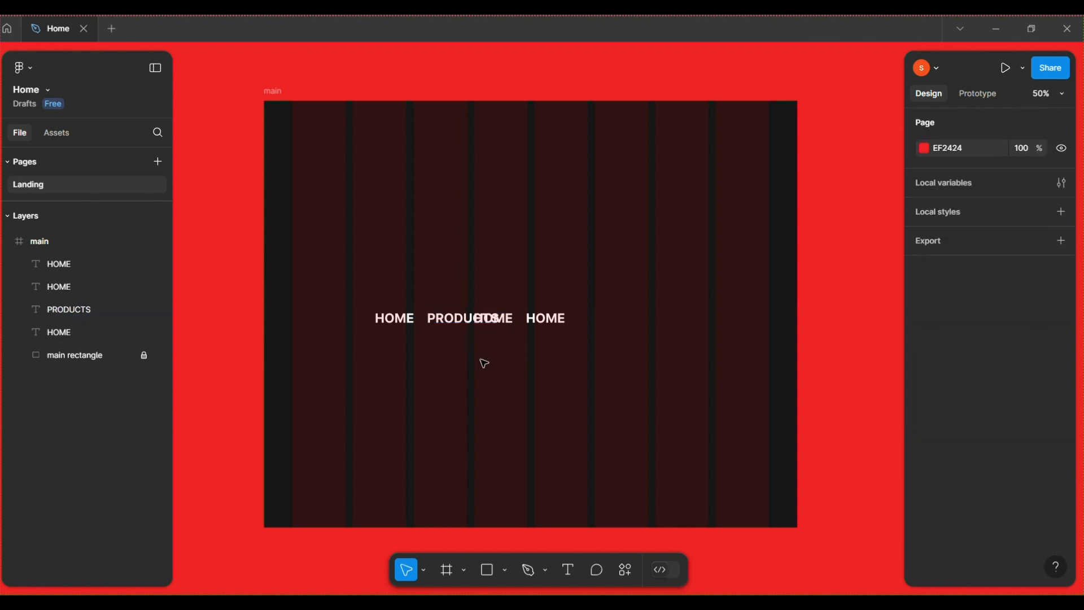
# Shift the third and fourth HOME texts along the row to clear PRODUCTS, placing the third at X 675.
pyautogui.click(505, 314)
pyautogui.moveTo(552, 321)
pyautogui.mouseDown()
pyautogui.moveTo(574, 321)
pyautogui.moveTo(531, 319)
pyautogui.moveTo(570, 322)
pyautogui.mouseUp()
pyautogui.click(514, 320)
pyautogui.click(534, 319)
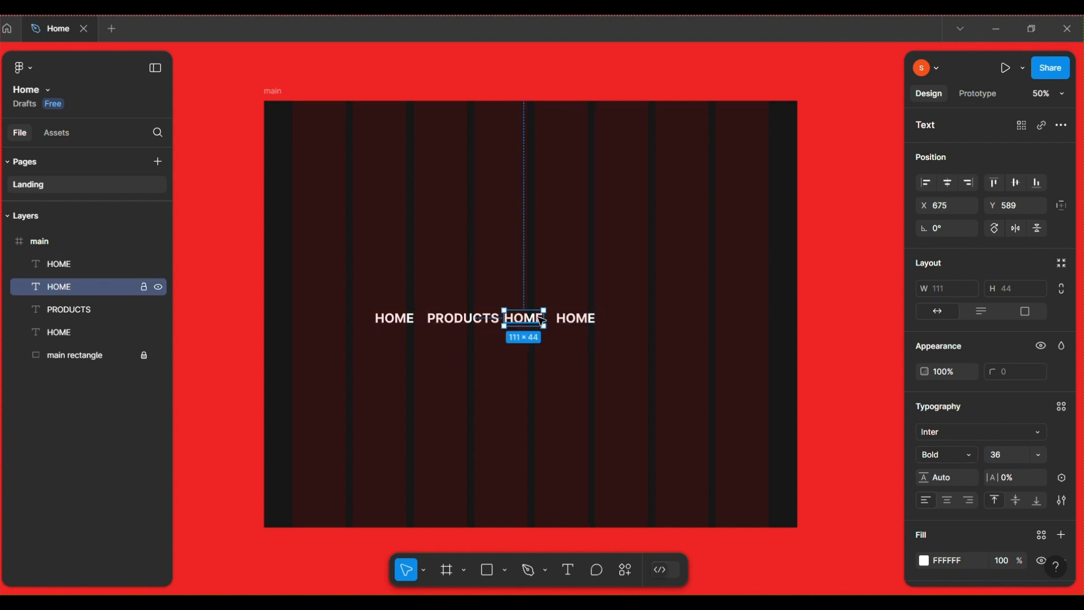
# Replace the wording of the third label in the row with ABOUT US.
pyautogui.click(538, 319)
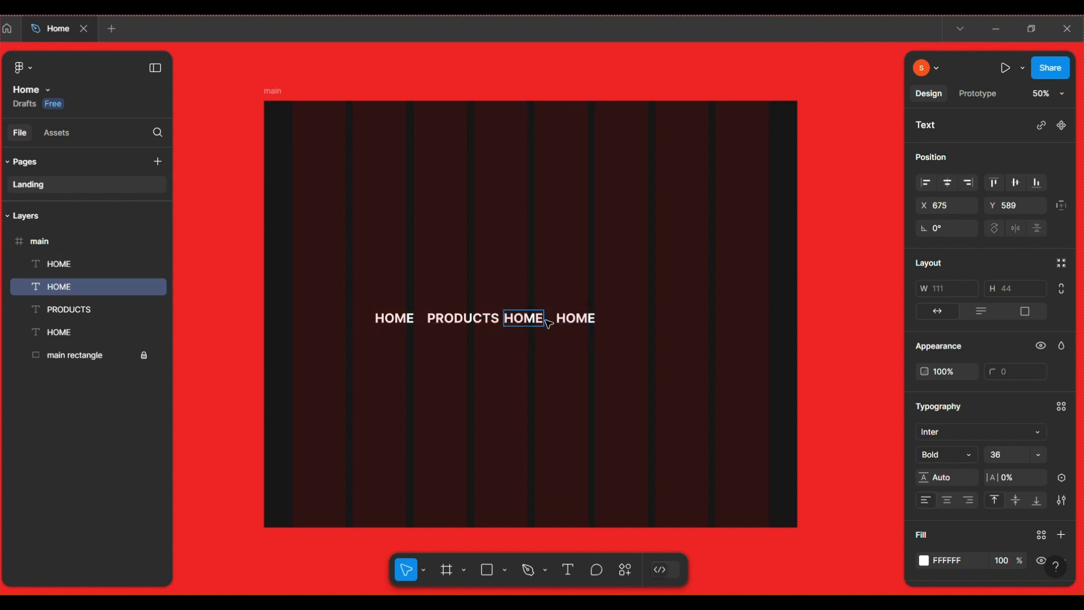
pyautogui.press('BackSpace')
pyautogui.press('BackSpace')
pyautogui.press('BackSpace')
pyautogui.press('BackSpace')
pyautogui.write('ABOUT US')
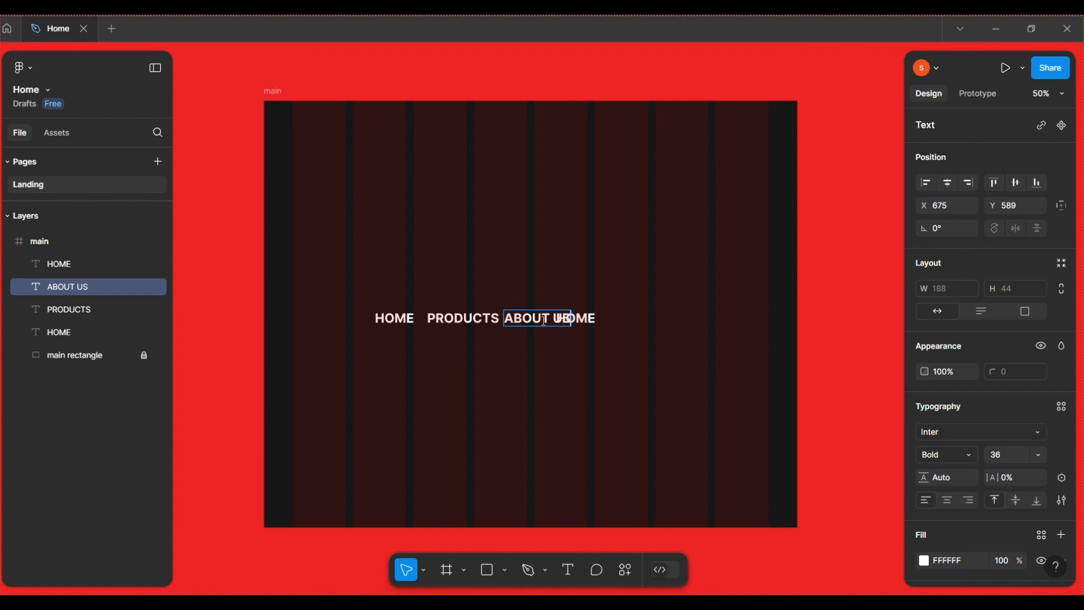
pyautogui.press('Escape')
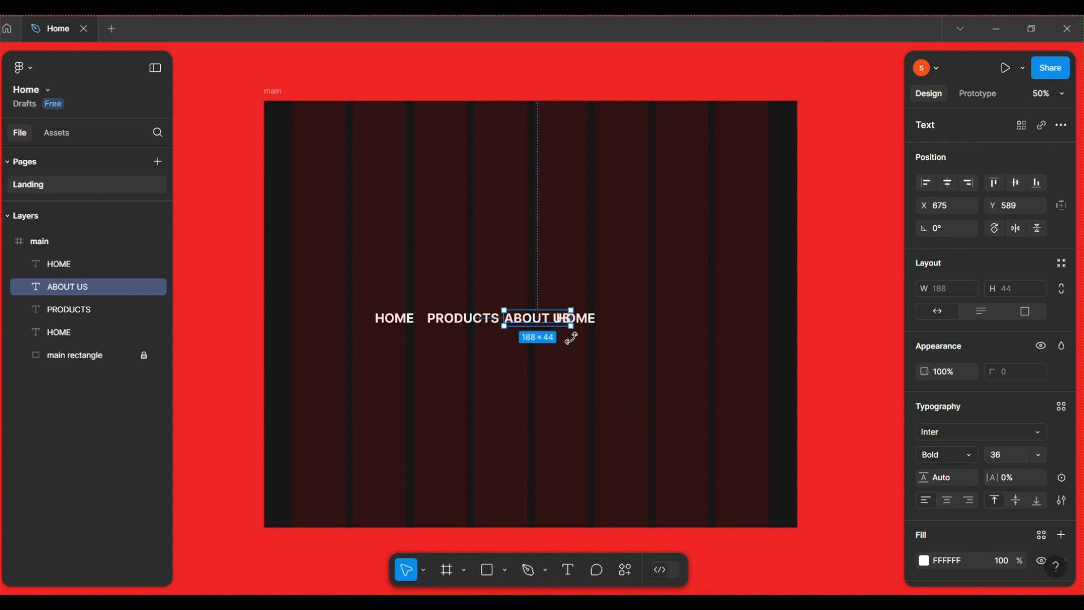
pyautogui.click(583, 345)
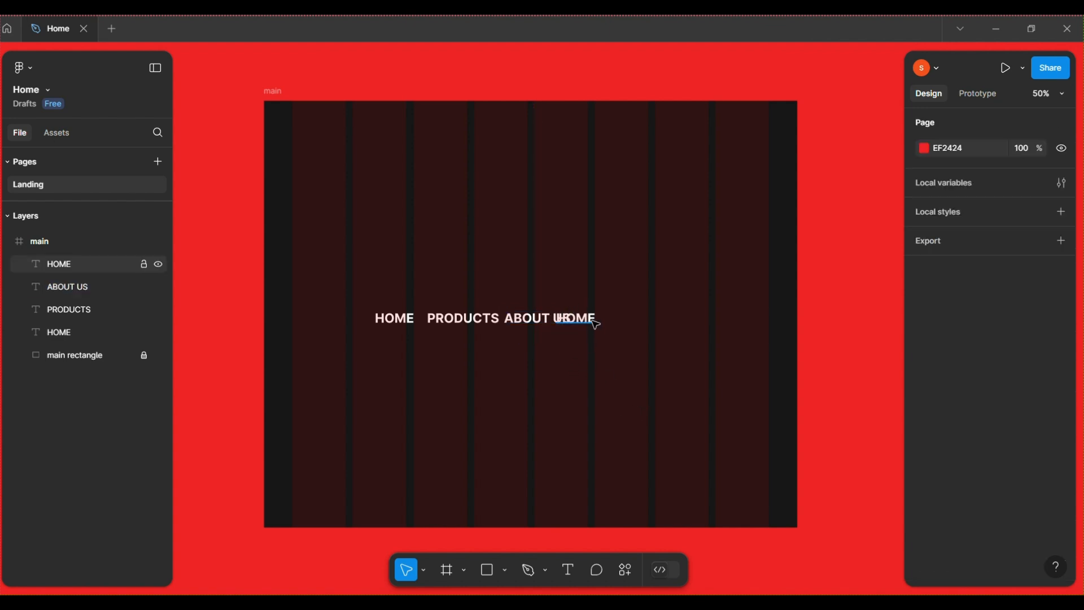
# Move the last HOME text to X 888, clear of ABOUT US, and replace its wording with CONTACT US.
pyautogui.click(593, 319)
pyautogui.moveTo(592, 321); pyautogui.dragTo(606, 317)
pyautogui.doubleClick(609, 318)
pyautogui.click(617, 317)
pyautogui.press('BackSpace')
pyautogui.press('BackSpace')
pyautogui.press('BackSpace')
pyautogui.press('BackSpace')
pyautogui.write('CONTACT US')
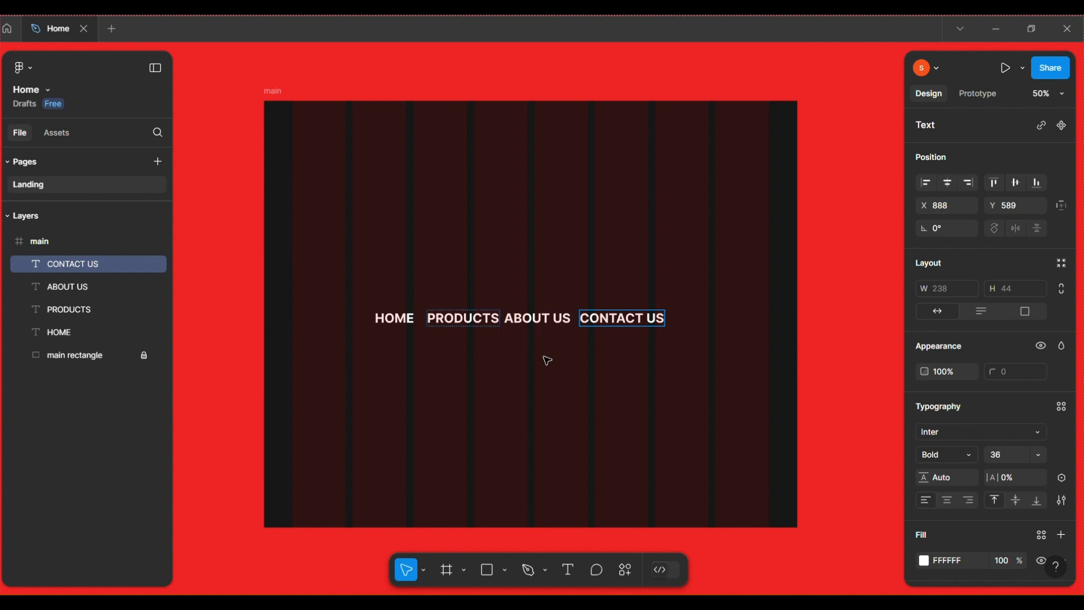
pyautogui.press('Escape')
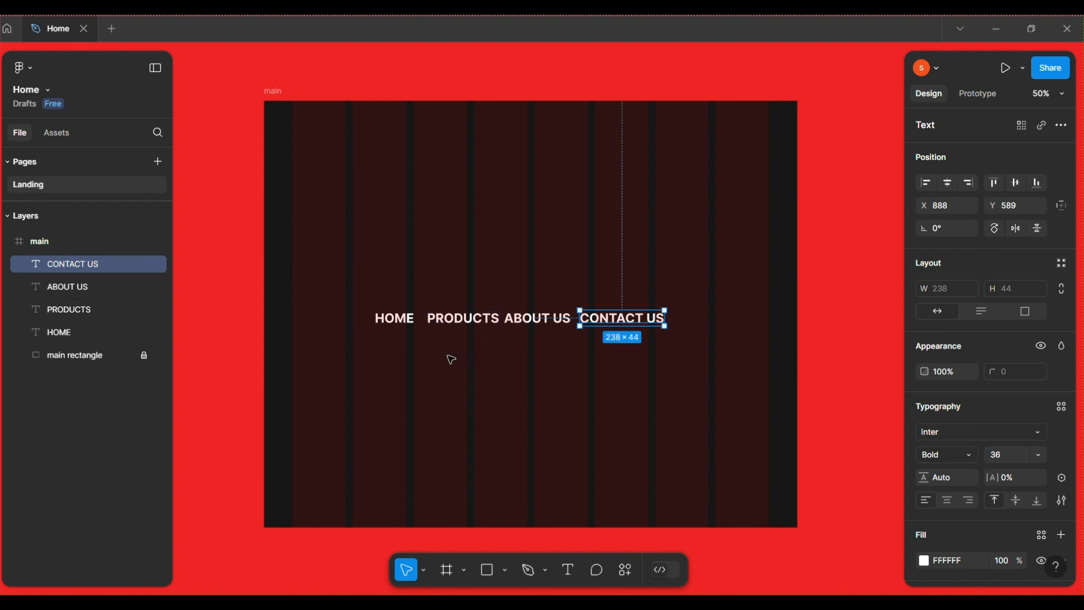
# Set the font size of the HOME label to 32.
pyautogui.click(486, 326)
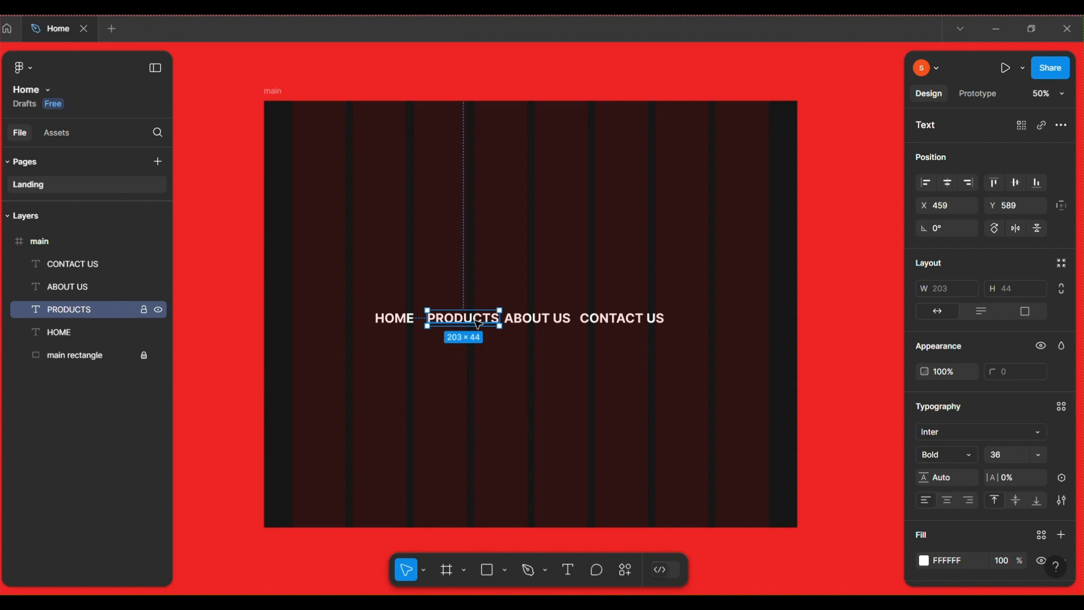
pyautogui.click(409, 325)
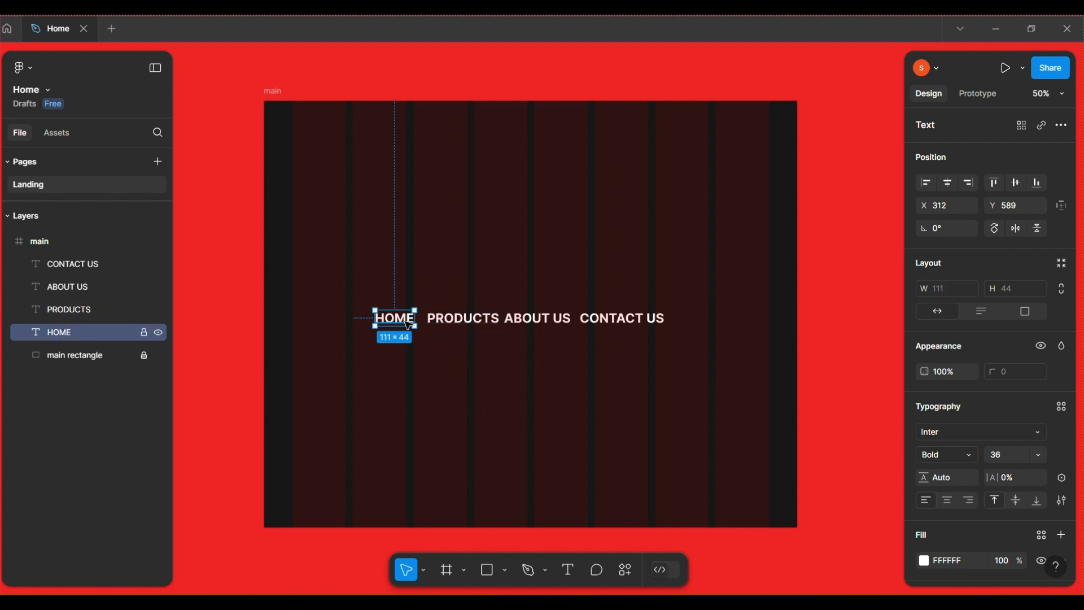
pyautogui.doubleClick(409, 324)
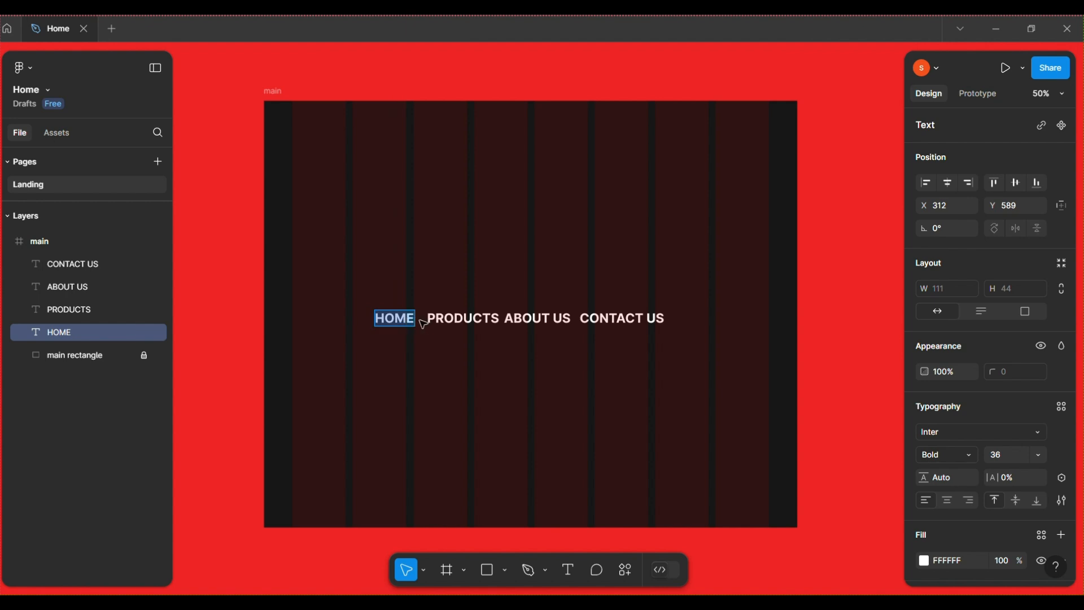
pyautogui.click(462, 320)
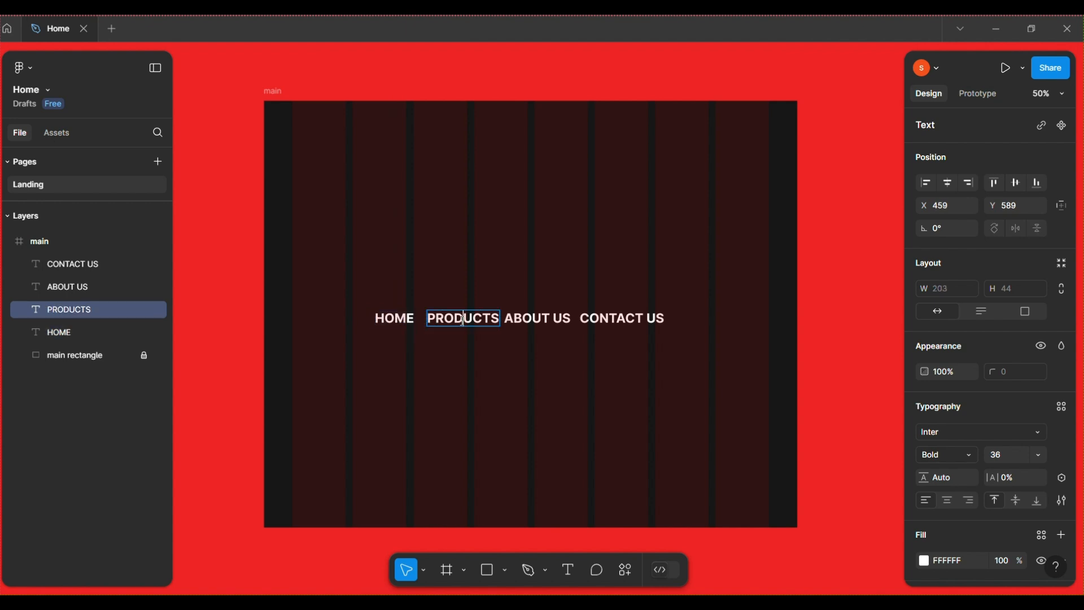
pyautogui.click(394, 320)
pyautogui.moveTo(412, 319); pyautogui.dragTo(373, 321)
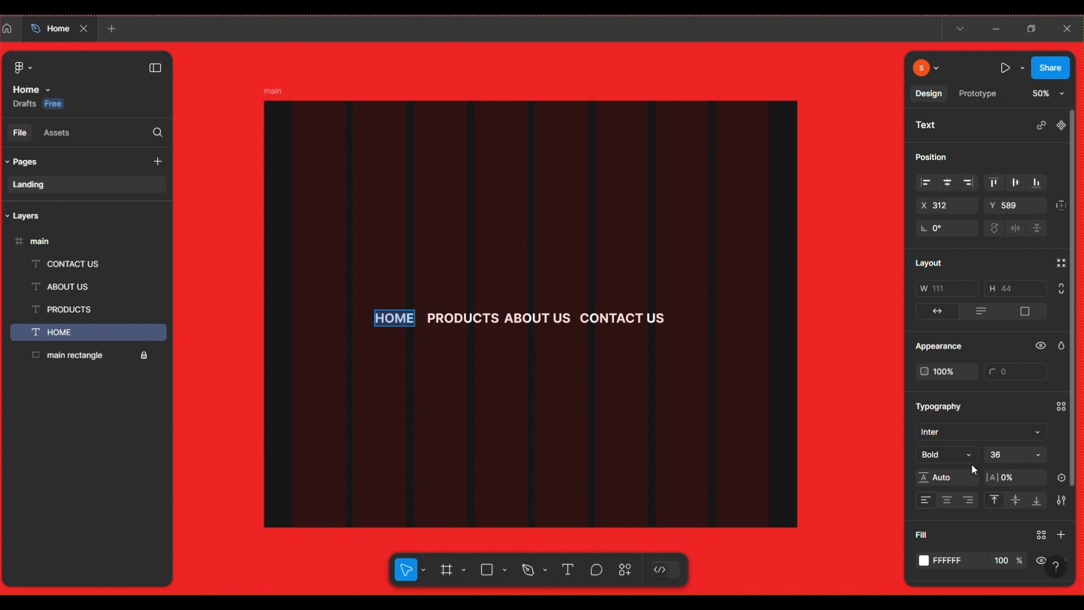
pyautogui.click(1038, 457)
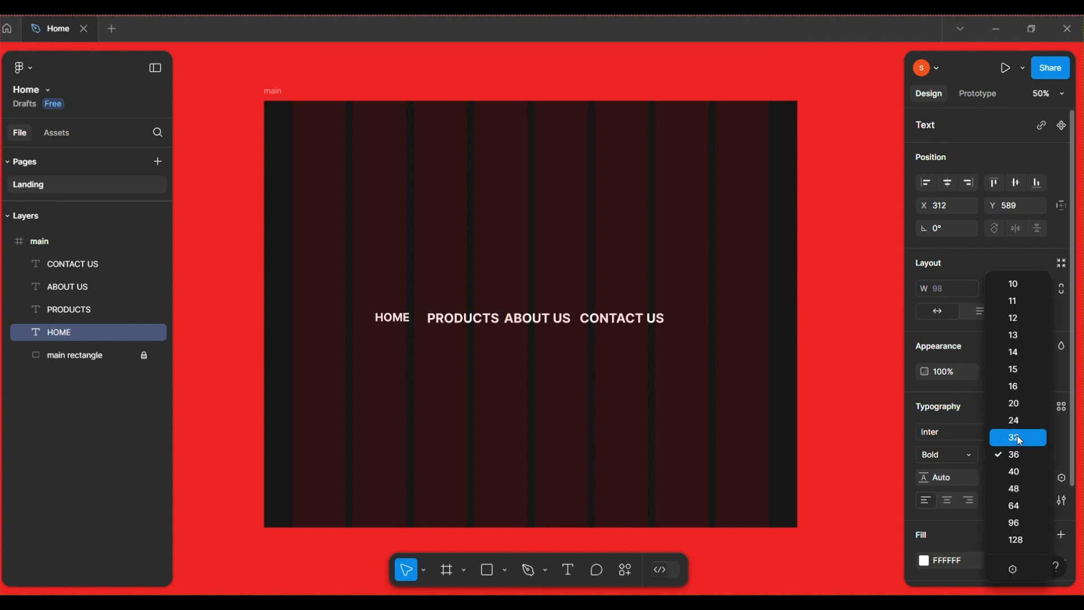
pyautogui.click(1017, 437)
# Set the font size of the PRODUCTS label to 32.
pyautogui.click(482, 321)
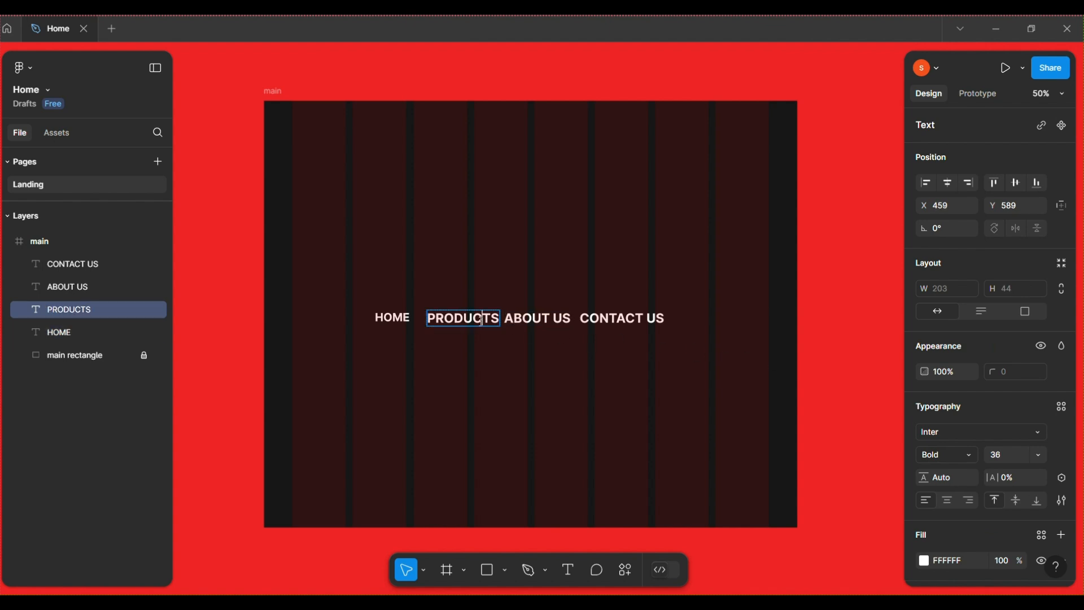
pyautogui.click(495, 316)
pyautogui.moveTo(498, 318); pyautogui.dragTo(439, 320)
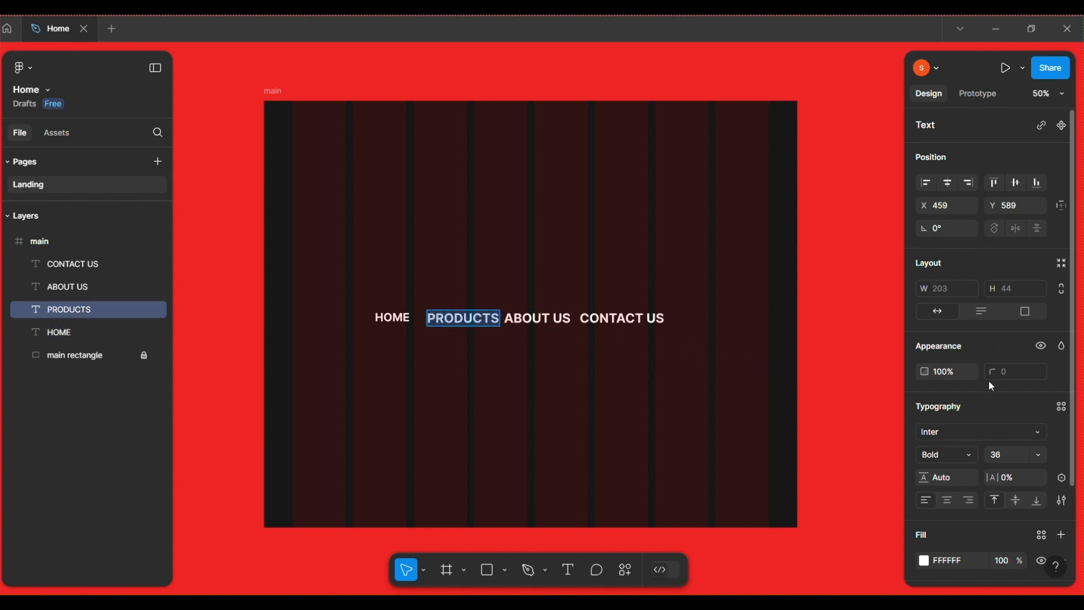
pyautogui.click(1042, 455)
pyautogui.click(1015, 433)
# Set the font size of the ABOUT US label to 32.
pyautogui.doubleClick(549, 320)
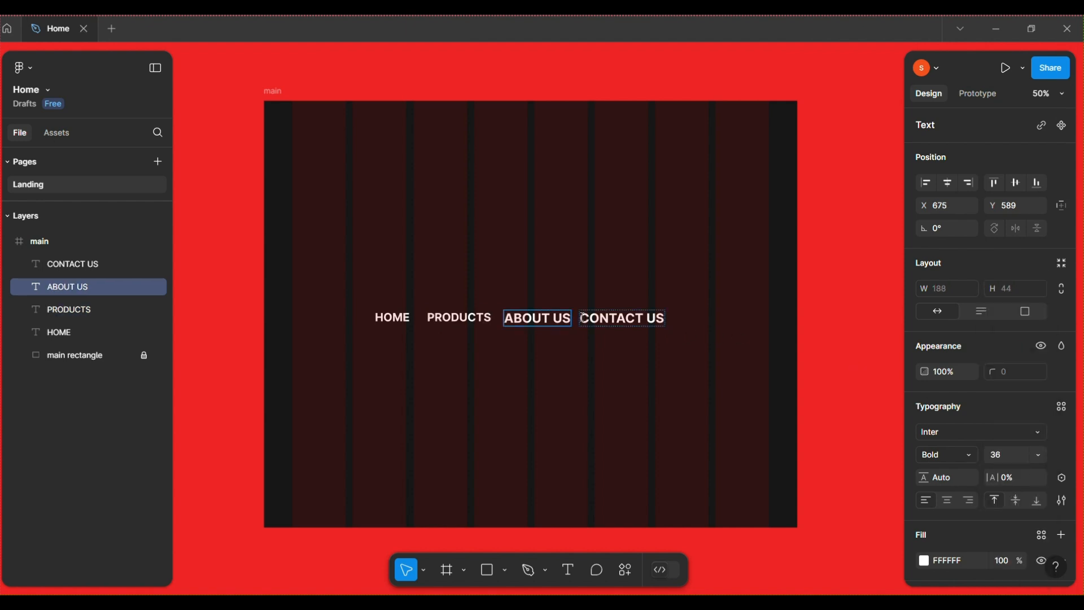
pyautogui.moveTo(568, 319); pyautogui.dragTo(504, 319)
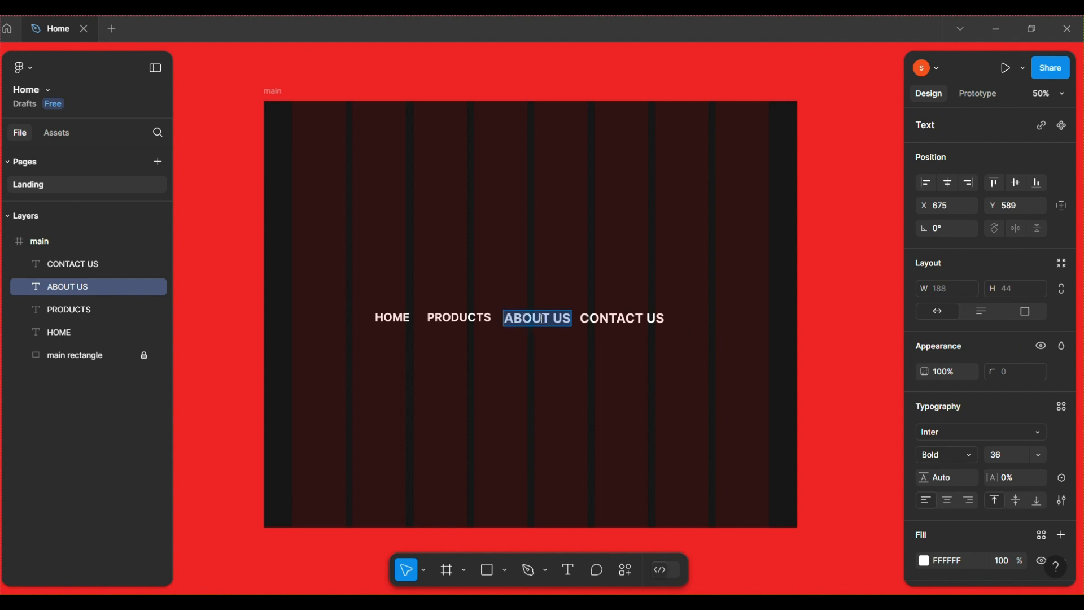
pyautogui.click(1039, 457)
pyautogui.click(1022, 434)
# Set the font size of the CONTACT US label to 32.
pyautogui.click(619, 319)
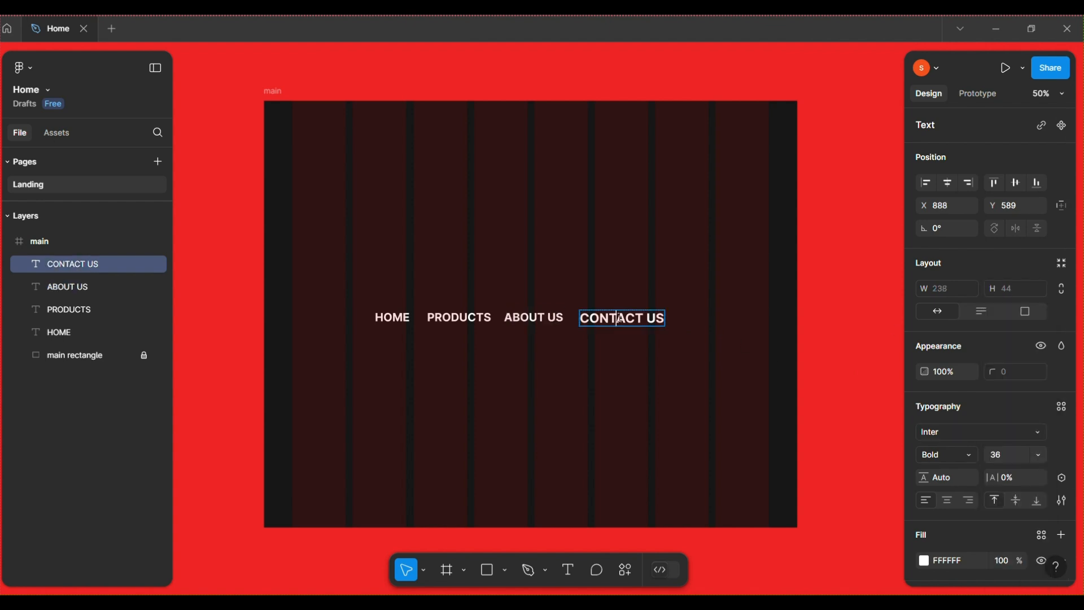
pyautogui.moveTo(666, 319); pyautogui.dragTo(579, 319)
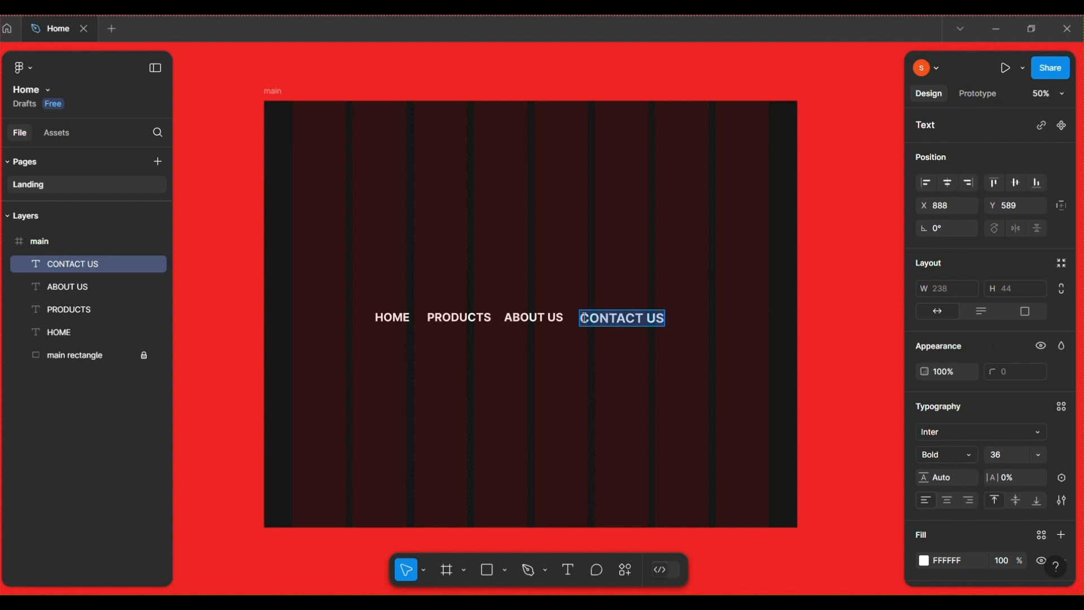
pyautogui.click(1042, 456)
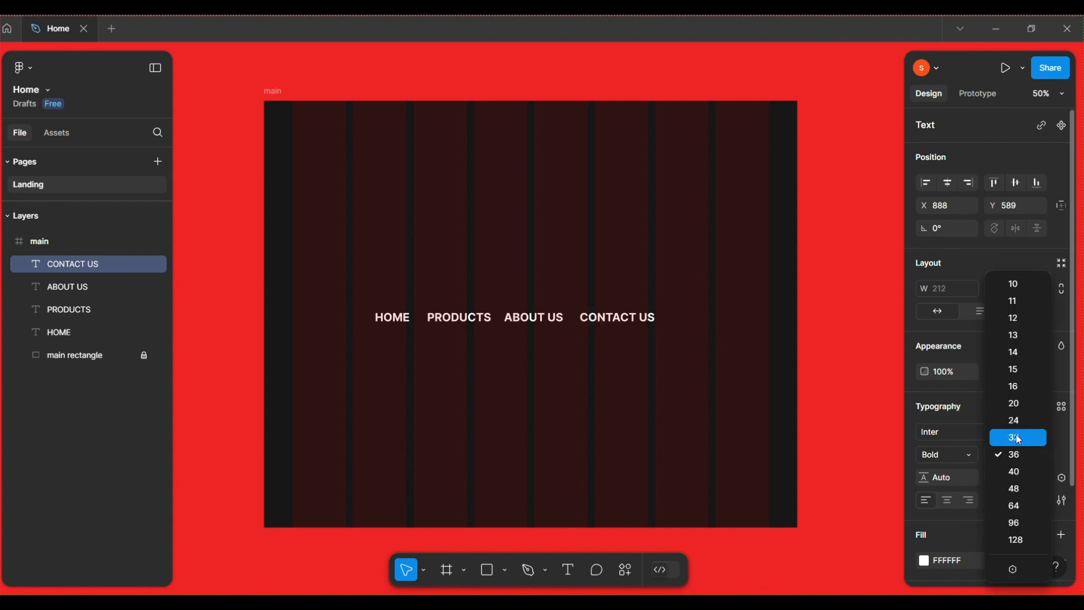
pyautogui.click(1016, 435)
# Inspect the text properties of each of the four navigation labels in turn.
pyautogui.click(392, 318)
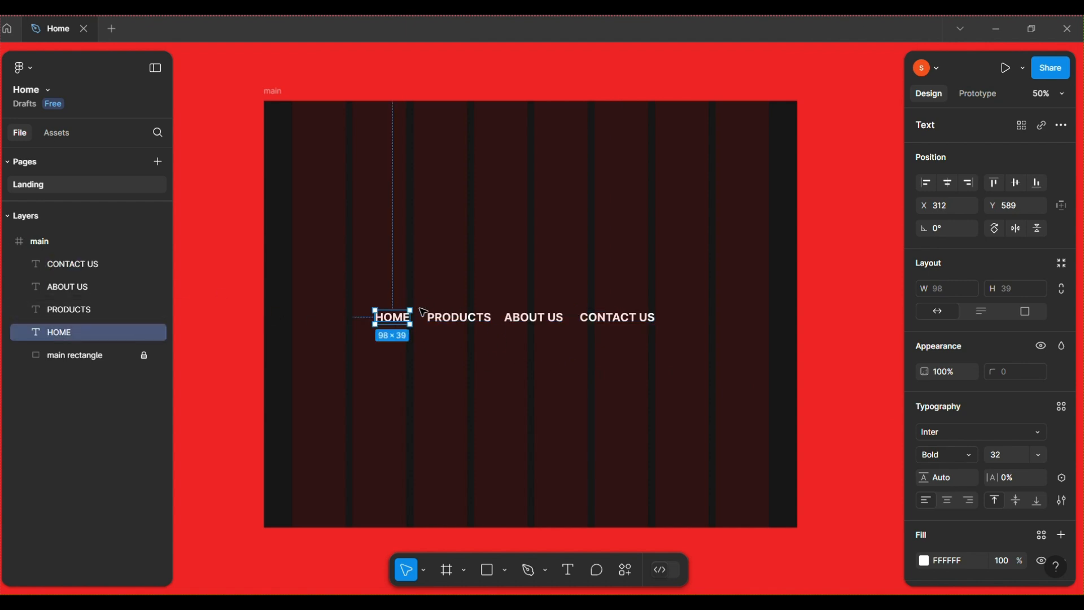
pyautogui.click(462, 321)
pyautogui.click(537, 321)
pyautogui.click(627, 325)
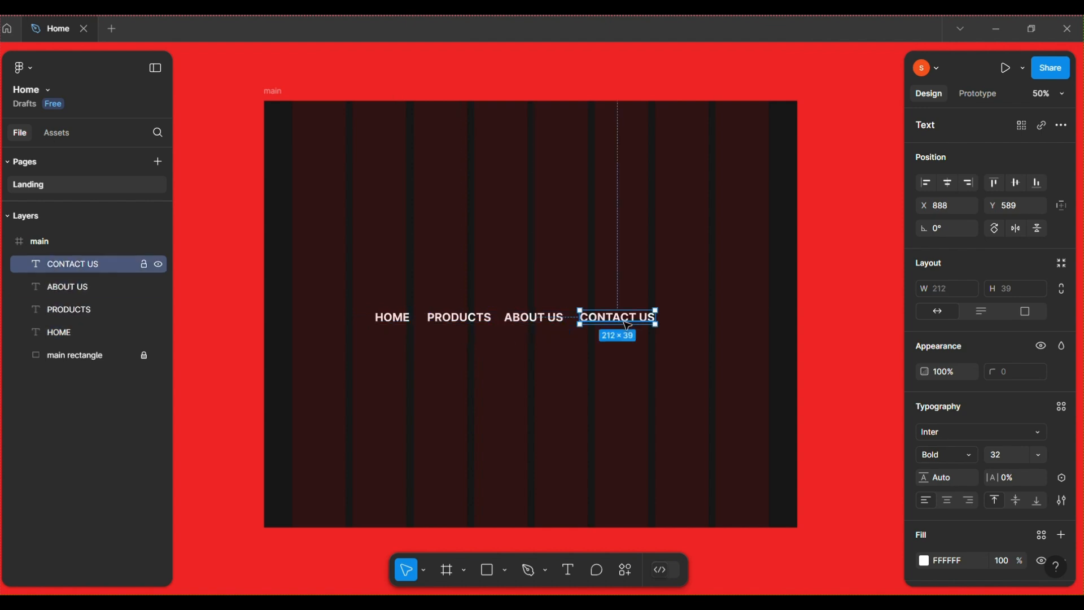
pyautogui.click(494, 371)
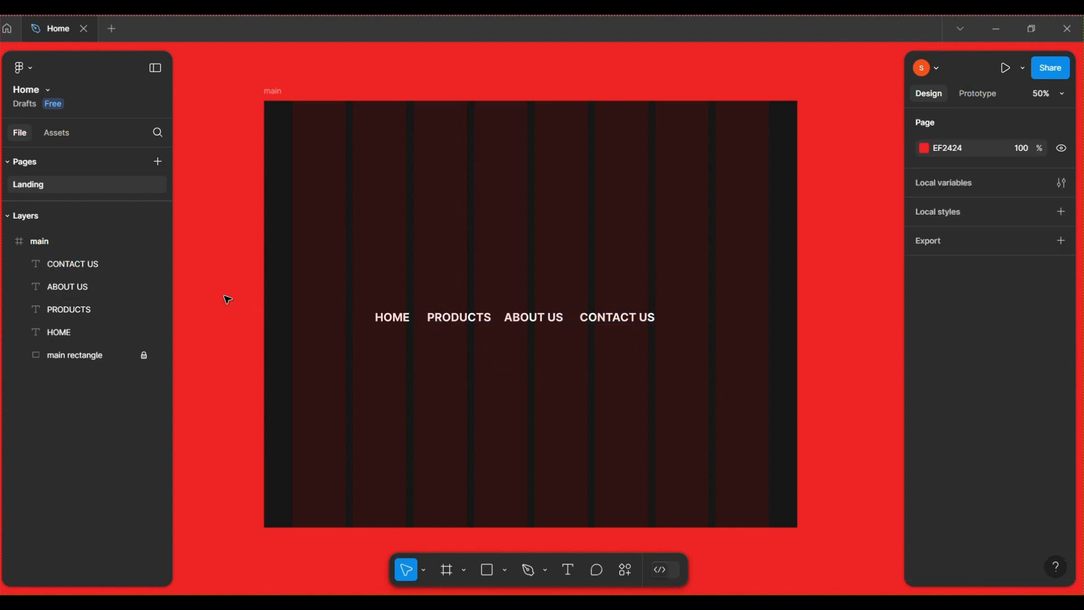
# Wrap the HOME, PRODUCTS, ABOUT US and CONTACT US labels together in a horizontal auto layout frame.
pyautogui.keyDown('shift'); pyautogui.click(72, 309); pyautogui.keyUp('shift')
pyautogui.keyDown('shift'); pyautogui.click(70, 288); pyautogui.keyUp('shift')
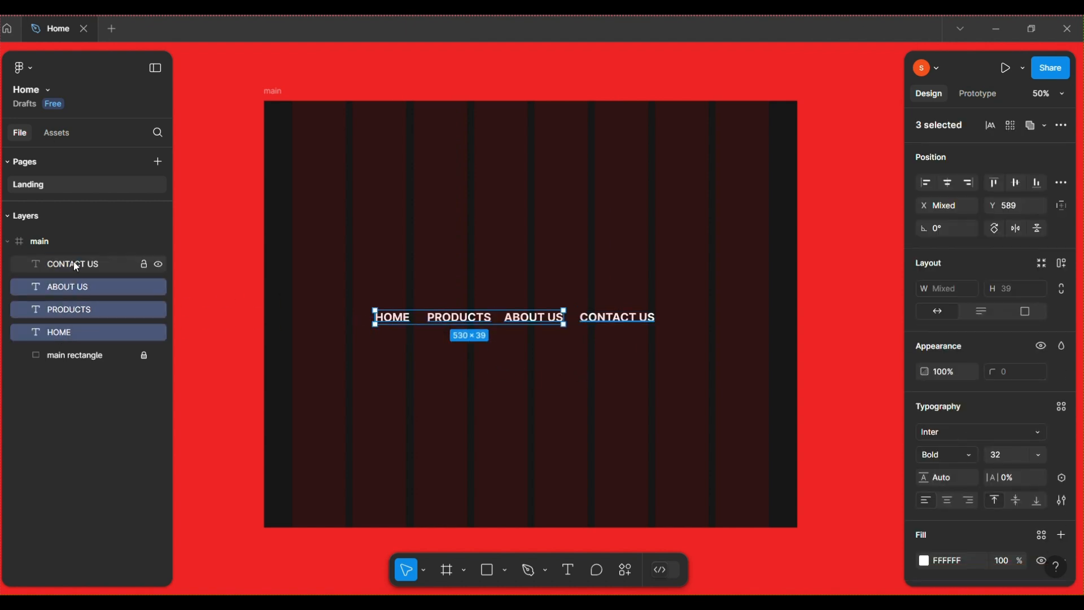
pyautogui.keyDown('shift'); pyautogui.click(75, 265); pyautogui.keyUp('shift')
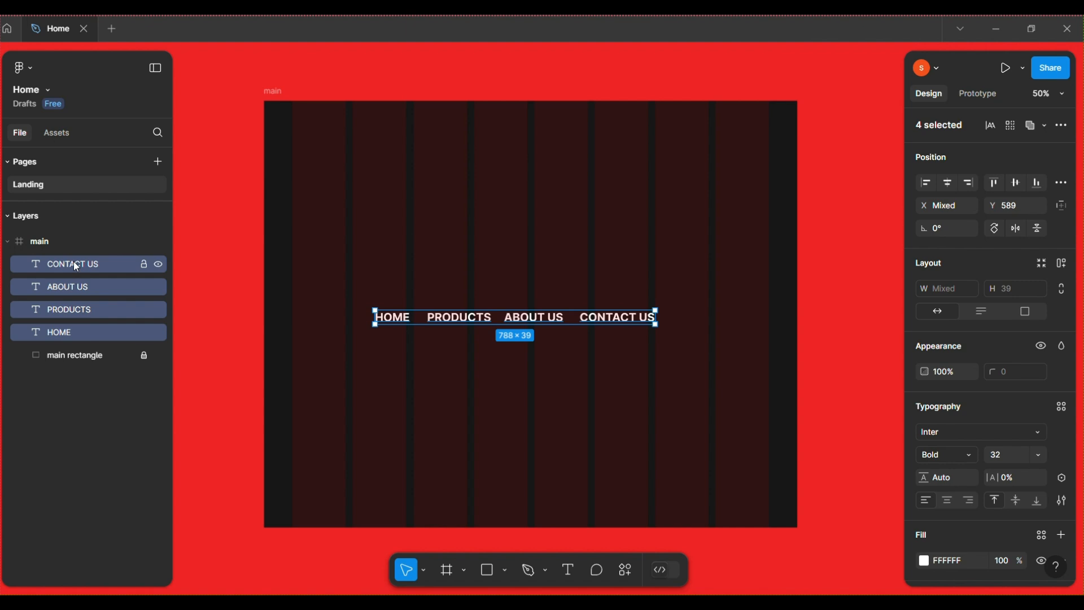
pyautogui.hotkey('shift', 'a')
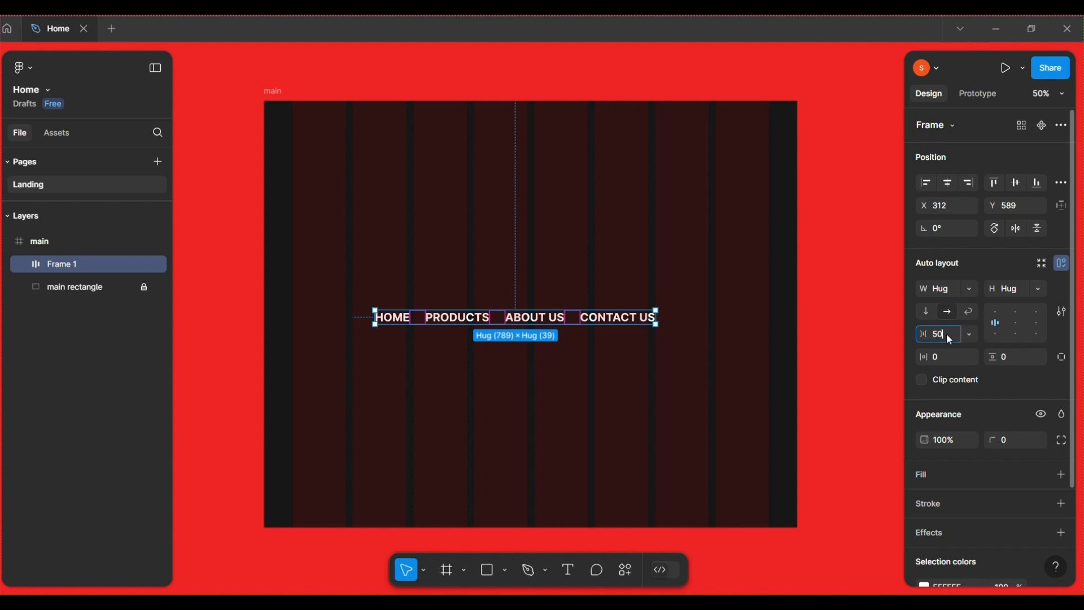
# Try gaps of 50 and 30 between the items in the navigation auto layout and settle on 25.
pyautogui.press('Return')
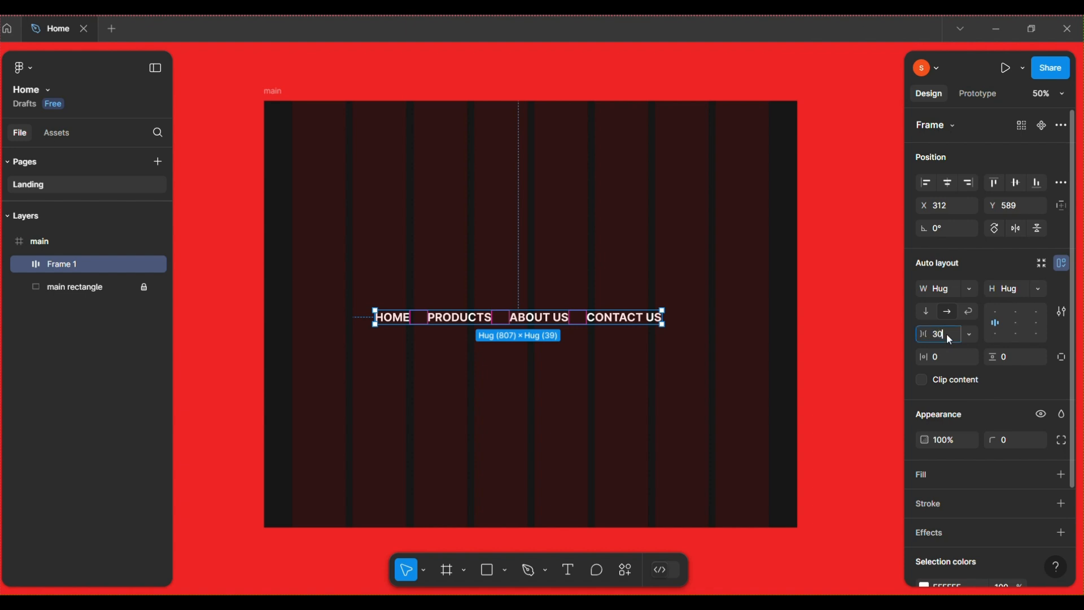
pyautogui.press('Return')
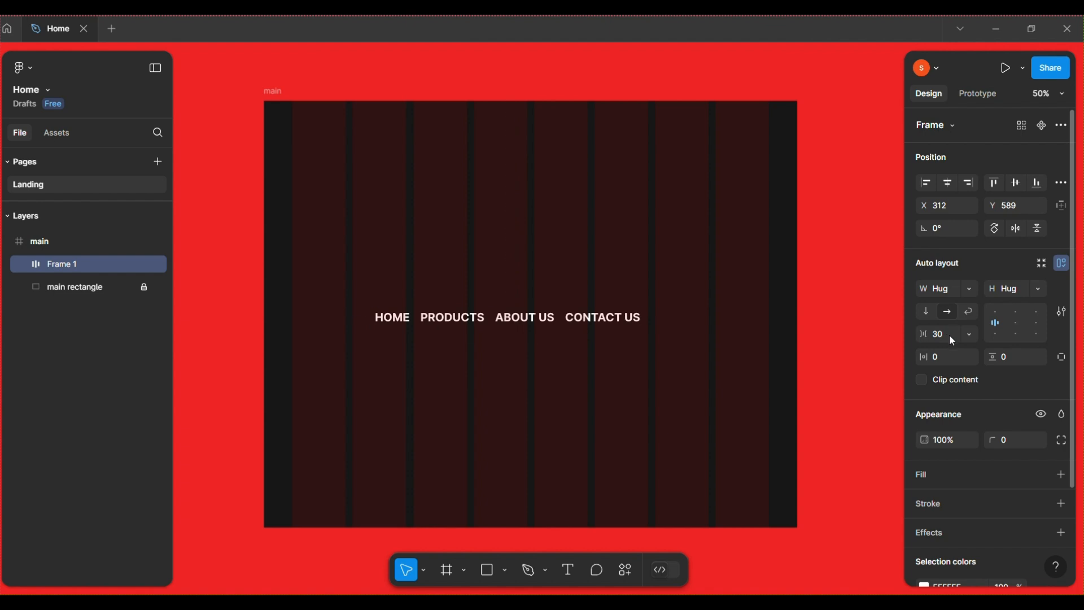
pyautogui.click(950, 338)
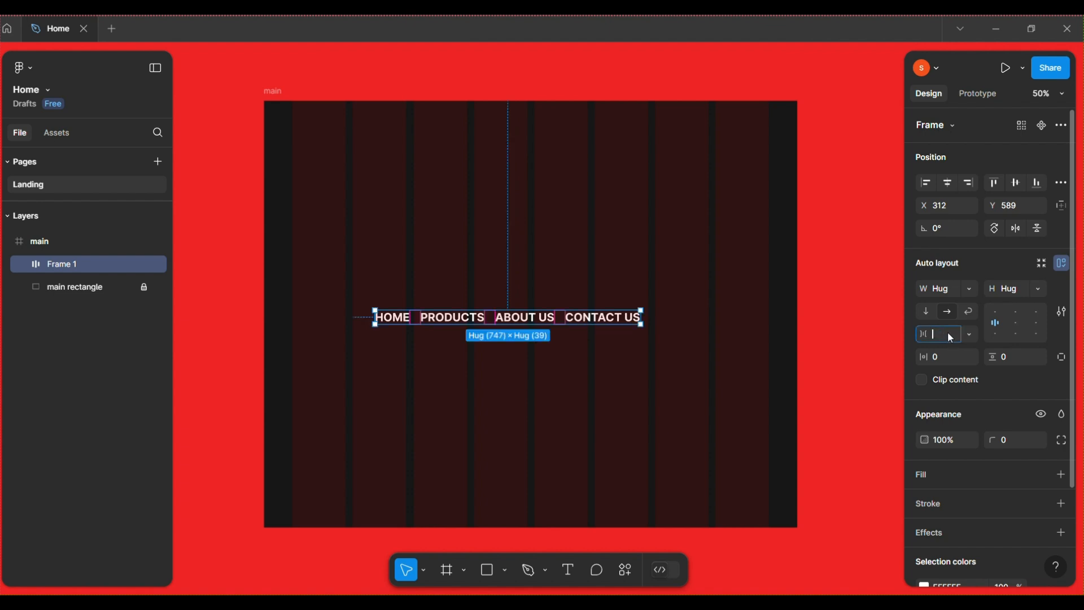
pyautogui.press('Return')
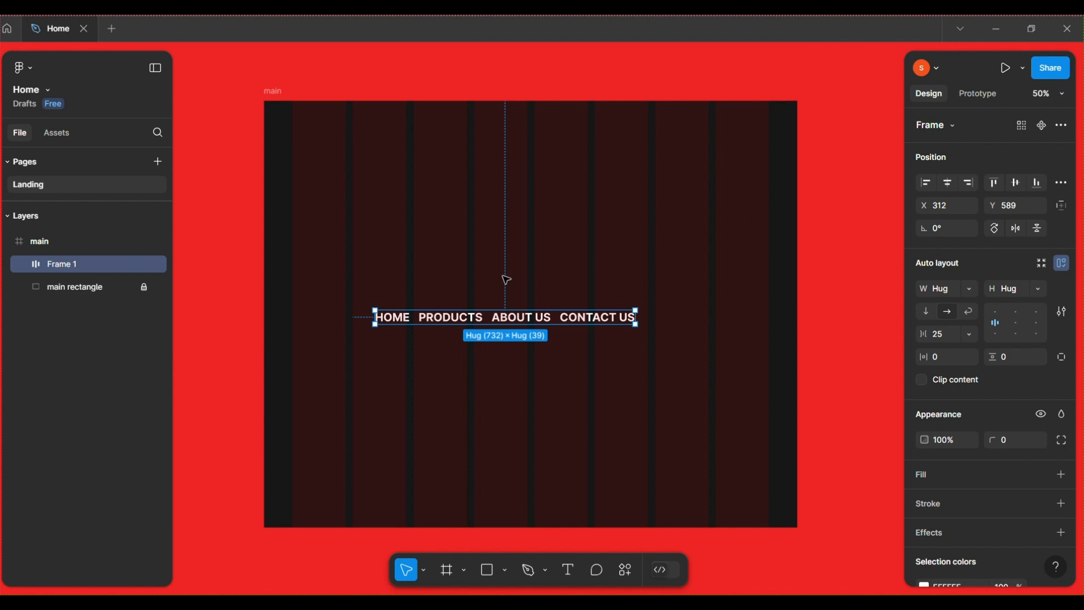
# Align the navigation auto layout frame to the top edge of the main frame.
pyautogui.click(477, 333)
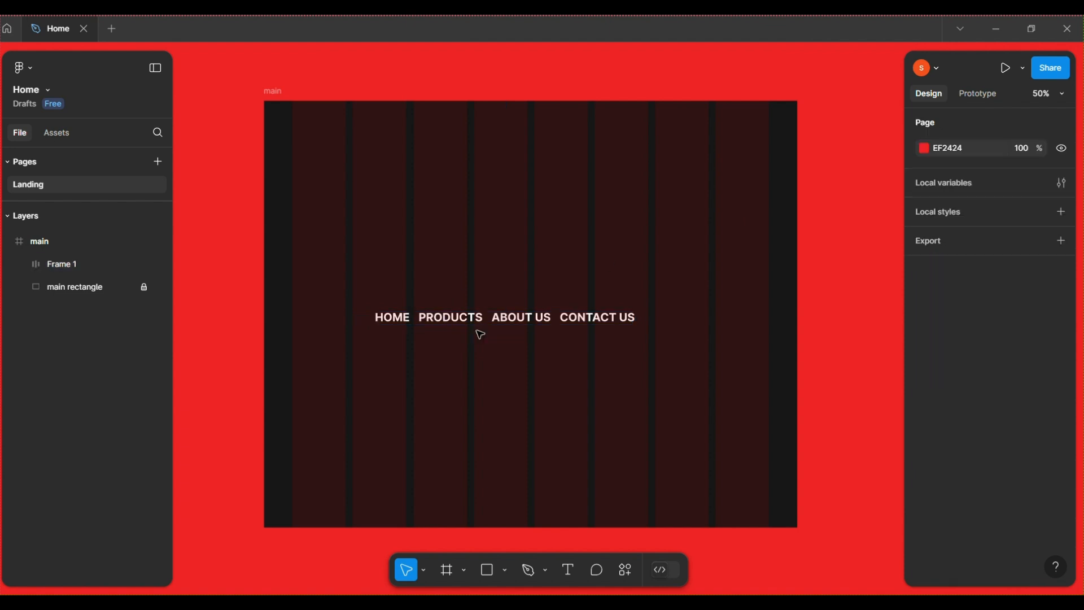
pyautogui.click(508, 320)
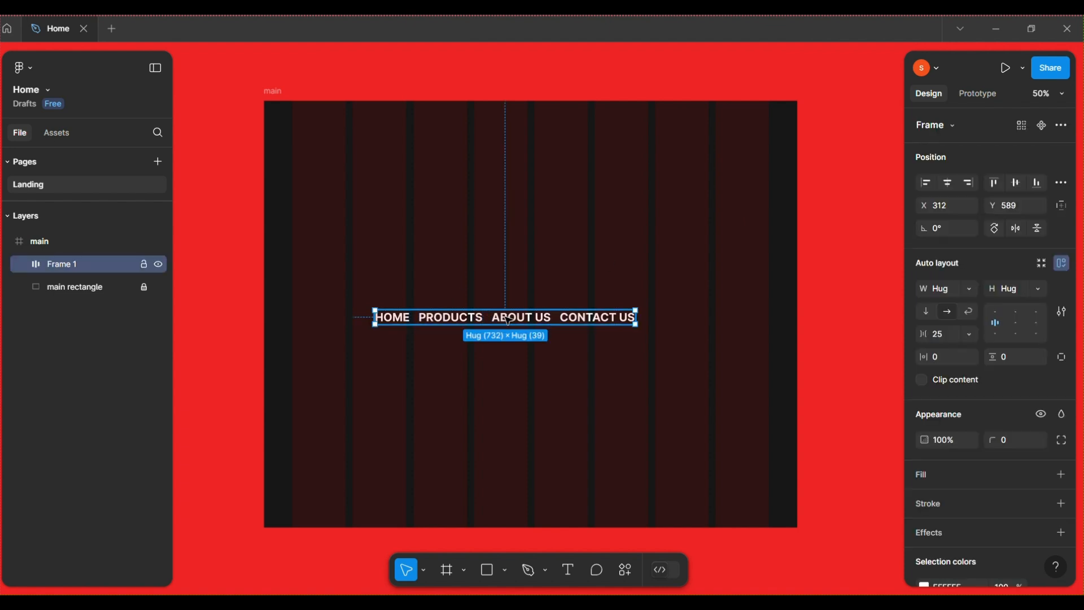
pyautogui.click(996, 184)
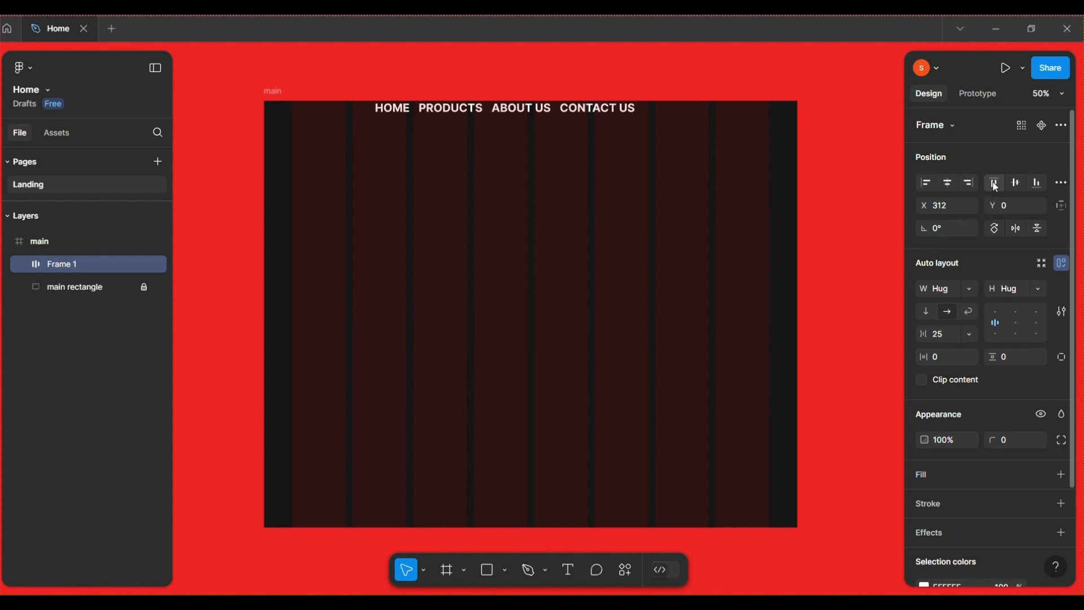
# Centre the navigation auto layout frame horizontally in the main frame and move it down to Y 40.
pyautogui.click(951, 186)
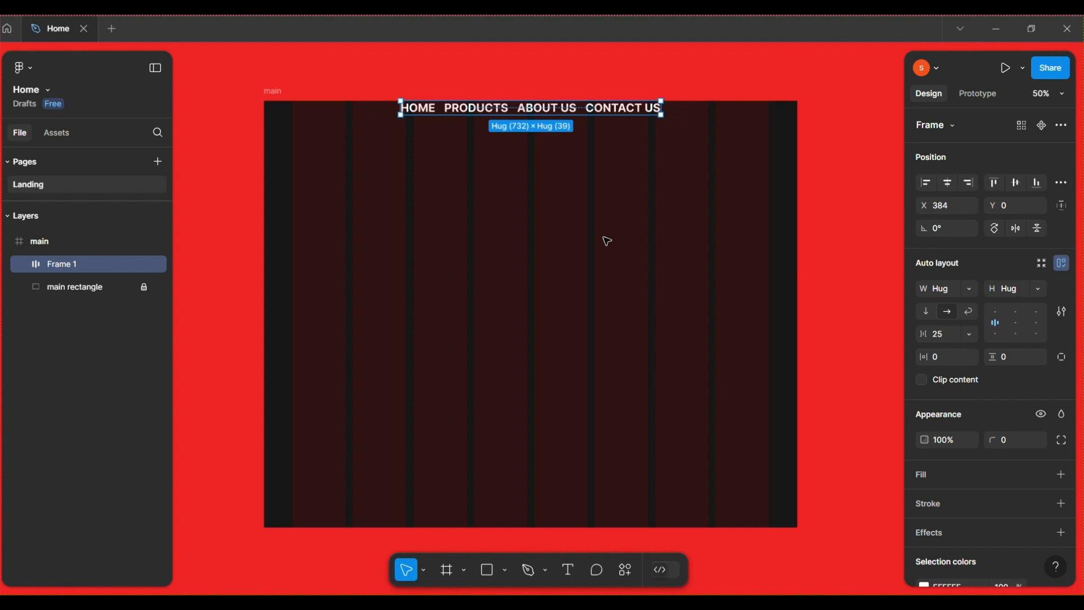
pyautogui.hotkey('shift', 'Down')
pyautogui.hotkey('shift', 'Down')
pyautogui.hotkey('shift', 'Down')
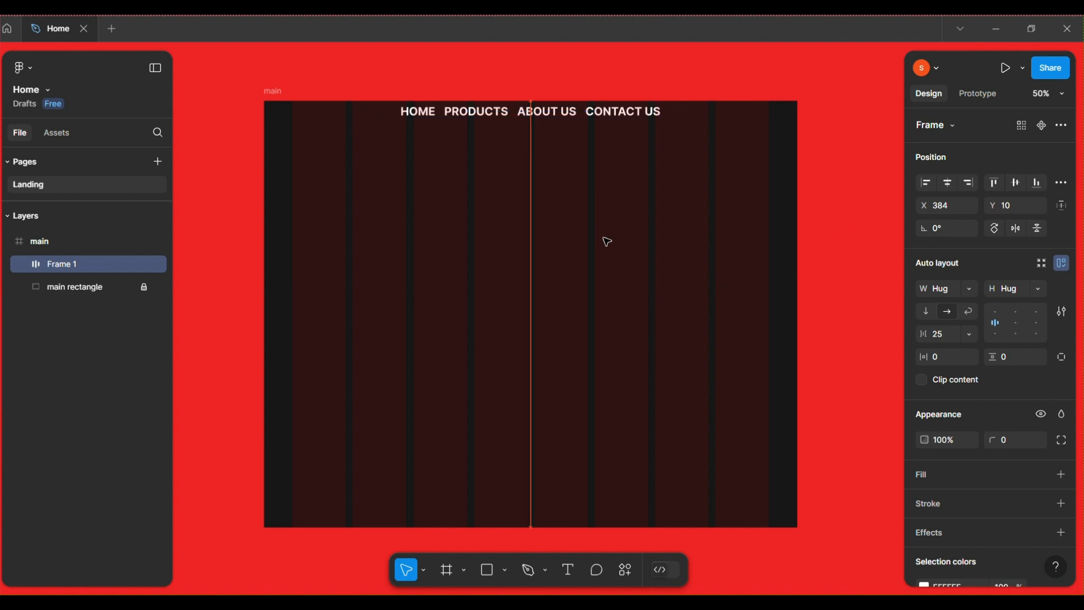
pyautogui.hotkey('shift', 'Down')
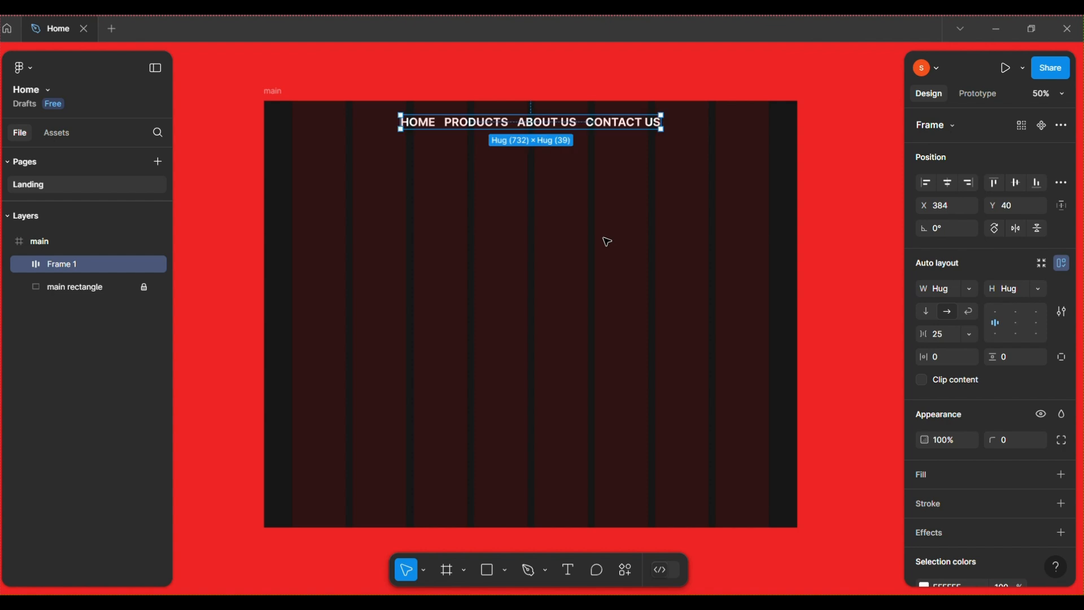
pyautogui.hotkey('shift', 'Down')
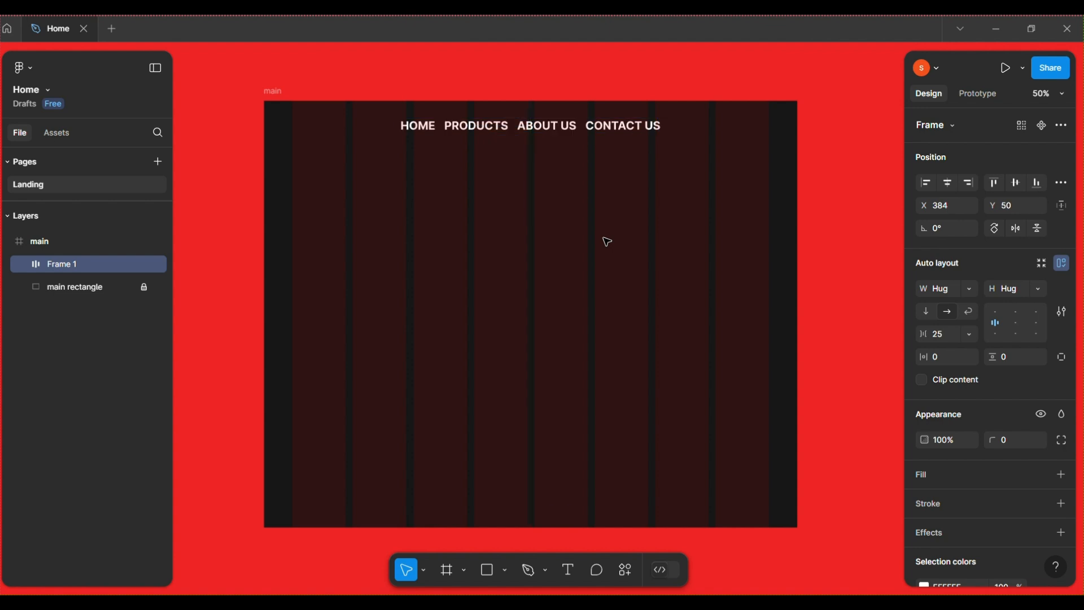
pyautogui.hotkey('shift', 'Up')
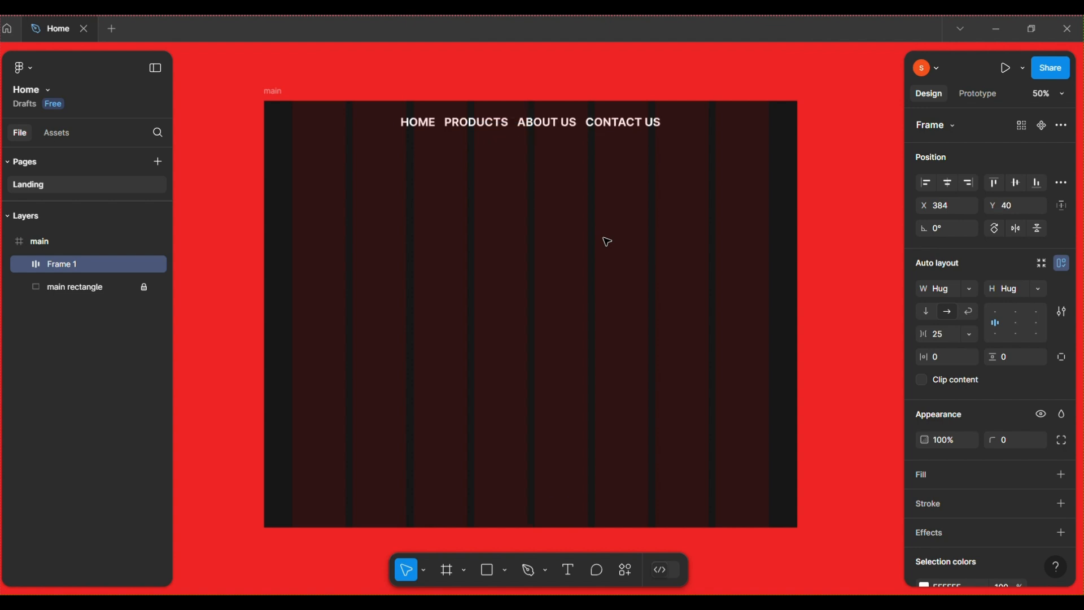
pyautogui.click(607, 241)
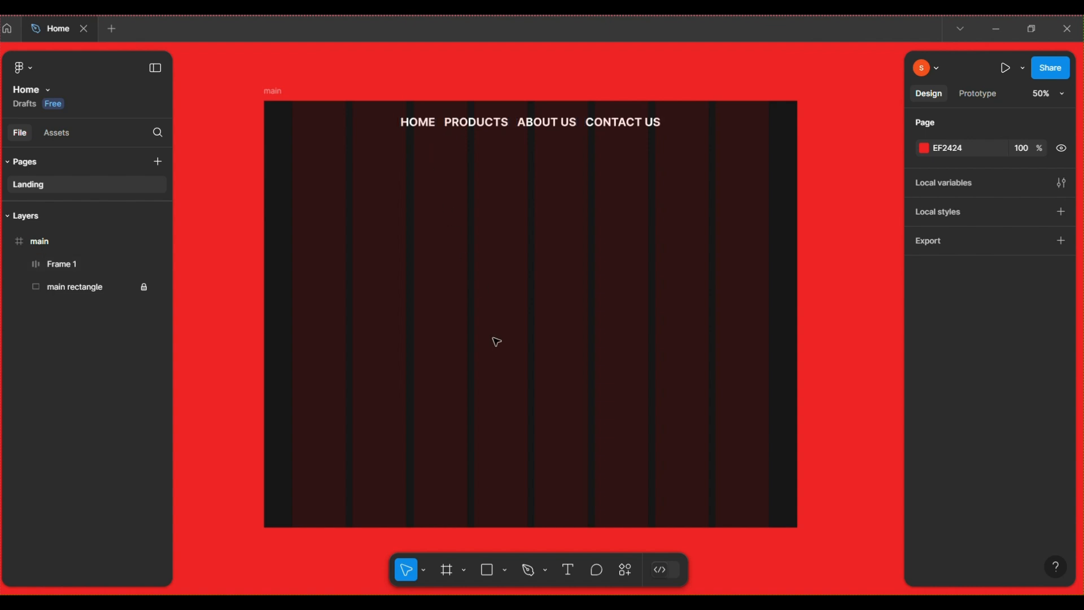
# Add a text box reading SCS in the middle of the main frame and set its font size to 64.
pyautogui.click(572, 579)
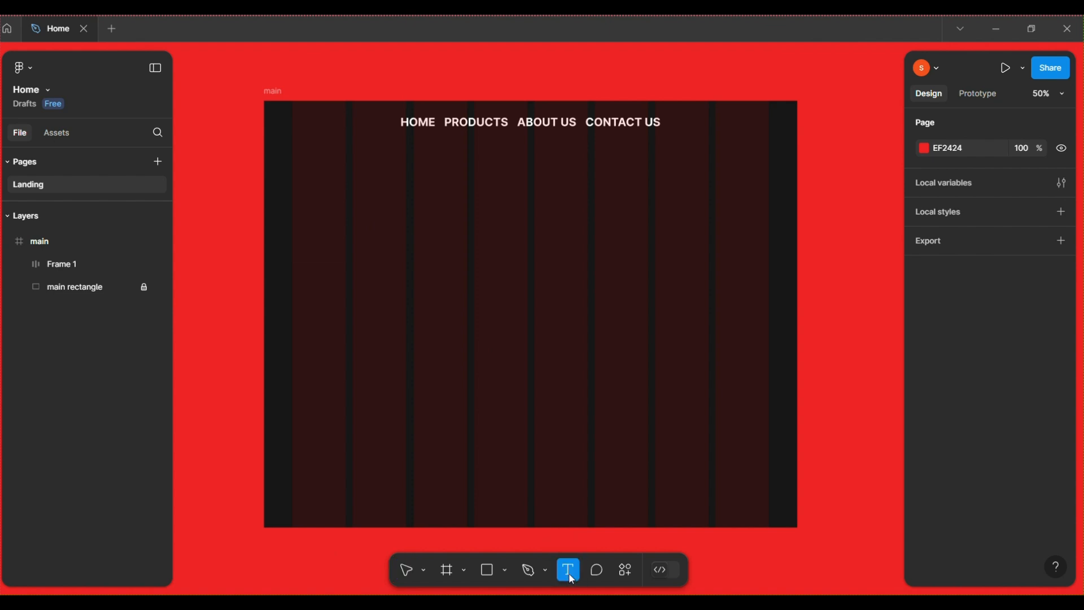
pyautogui.moveTo(443, 345); pyautogui.dragTo(556, 383)
pyautogui.write('SCS')
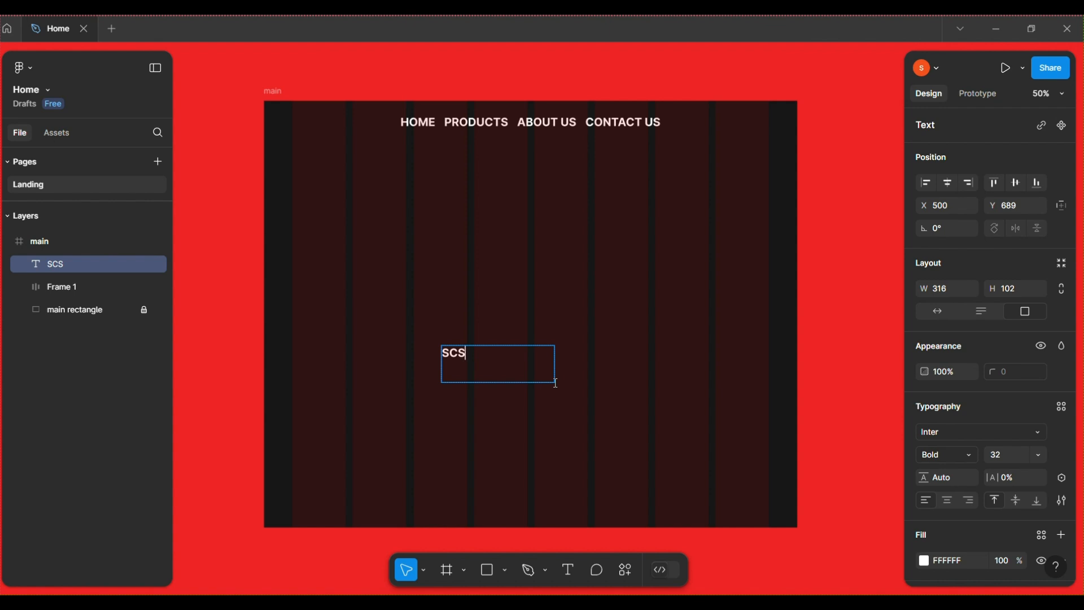
pyautogui.moveTo(466, 353); pyautogui.dragTo(432, 354)
pyautogui.click(1035, 457)
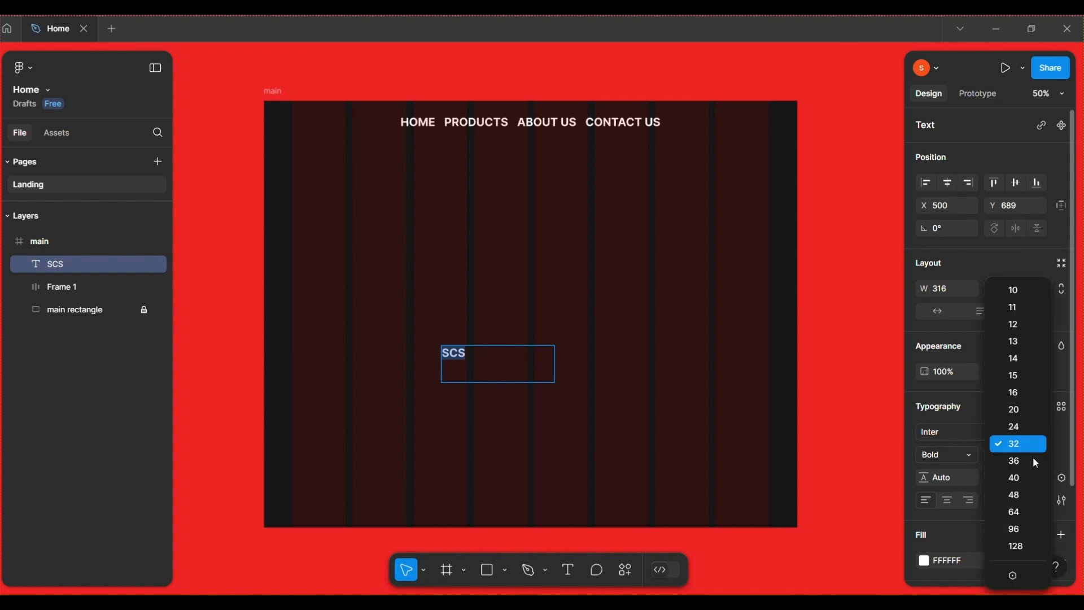
pyautogui.click(1027, 510)
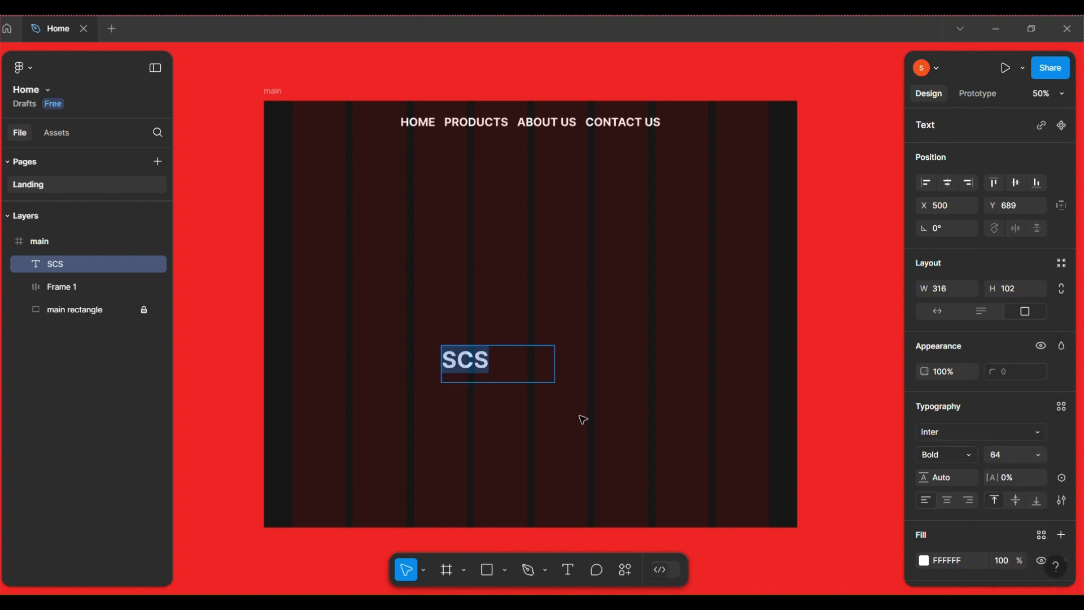
pyautogui.click(553, 378)
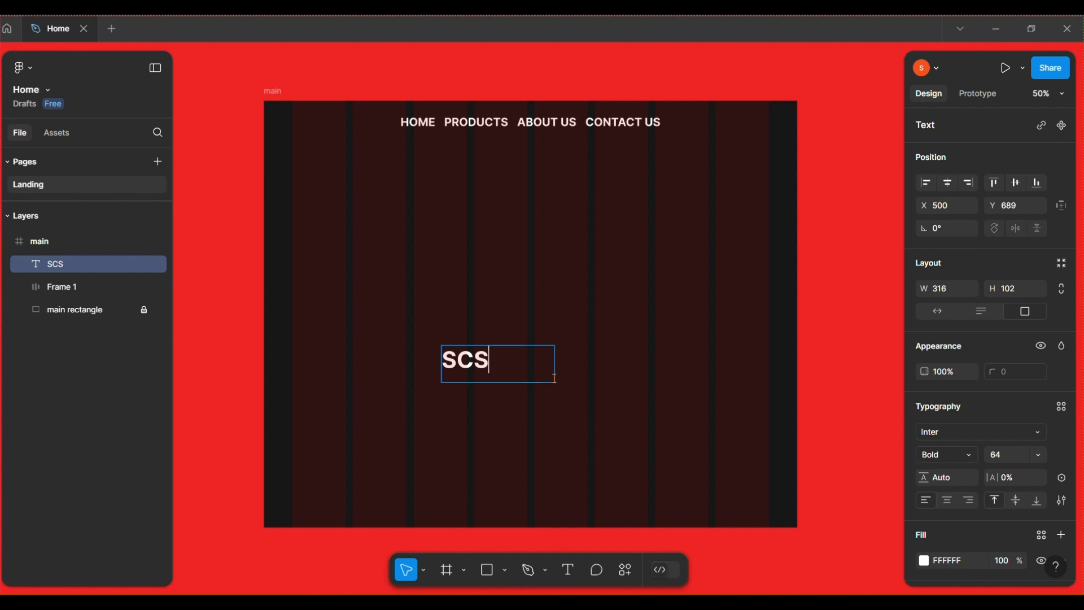
# Resize the SCS text box to 200 × 100 and centre both the box and its text horizontally.
pyautogui.press('Escape')
pyautogui.moveTo(555, 384); pyautogui.dragTo(514, 382)
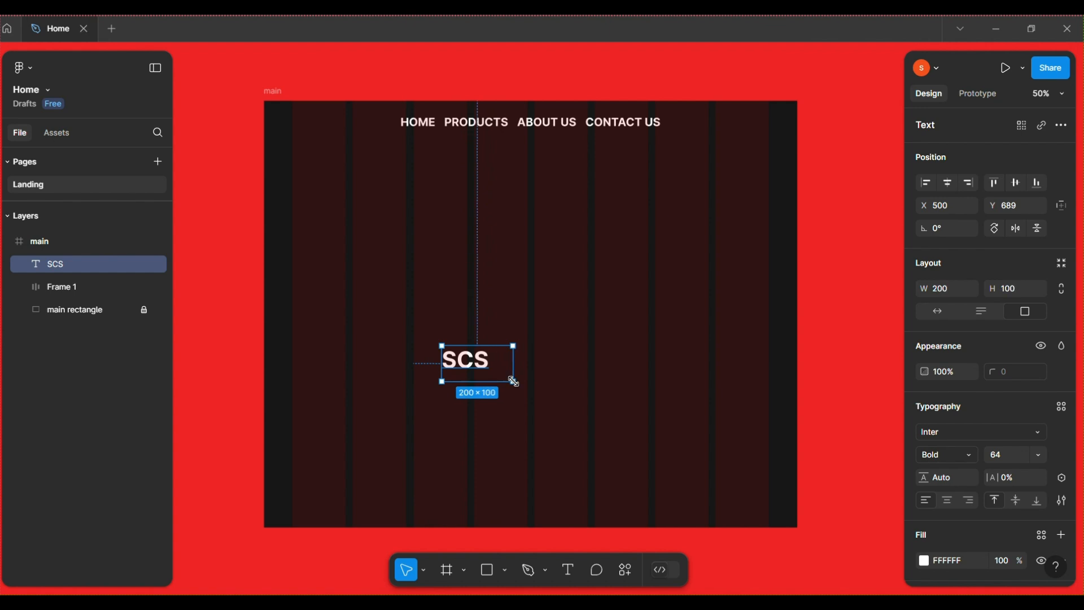
pyautogui.click(946, 185)
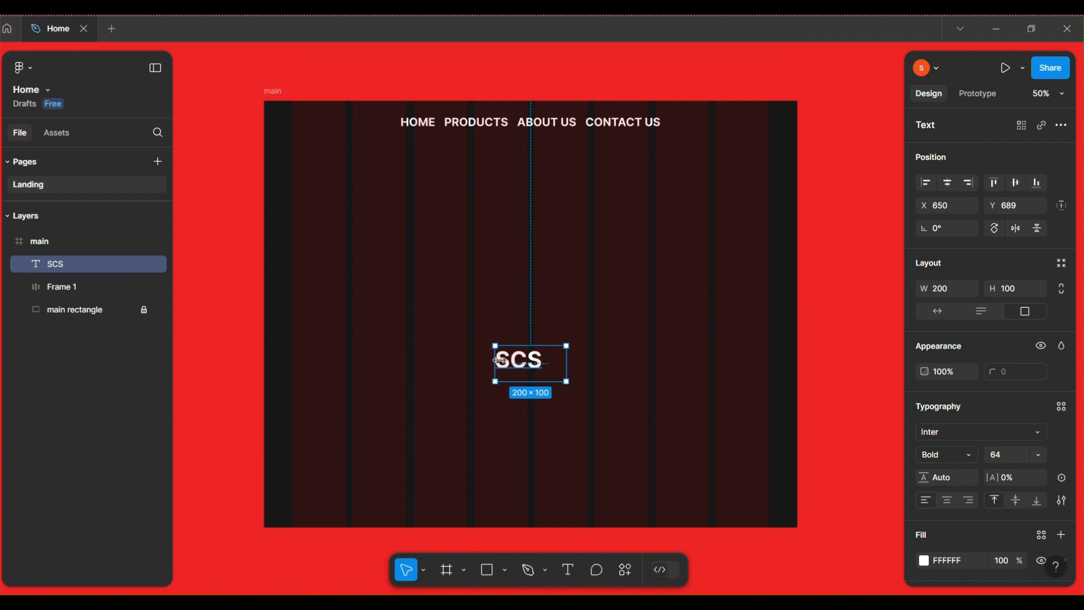
pyautogui.click(948, 500)
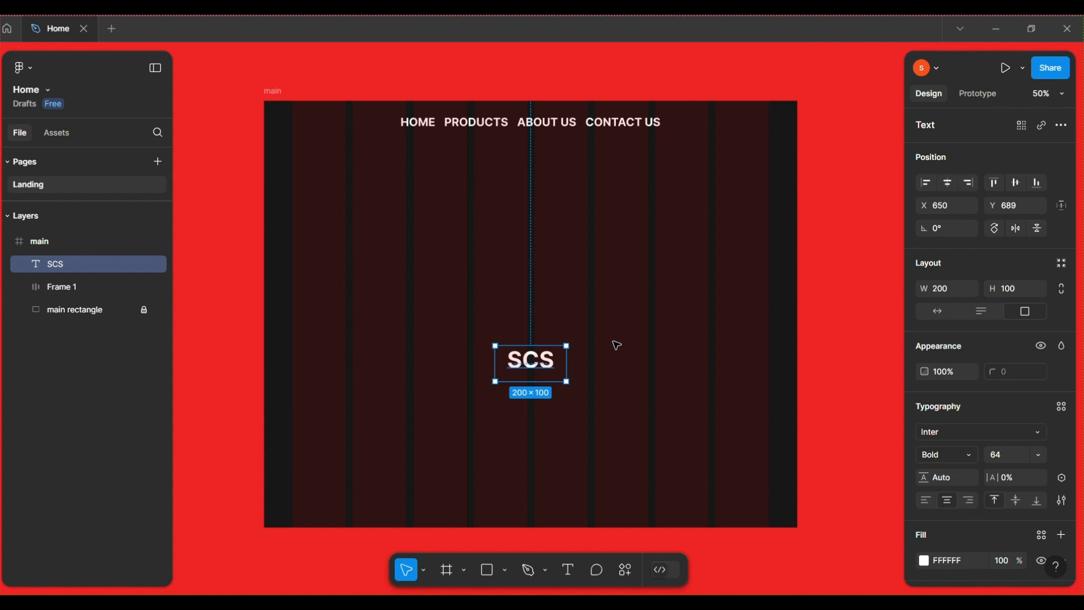
# Align the SCS text box to the main frame's top-left corner, then nudge it to X 70, Y 30.
pyautogui.click(927, 184)
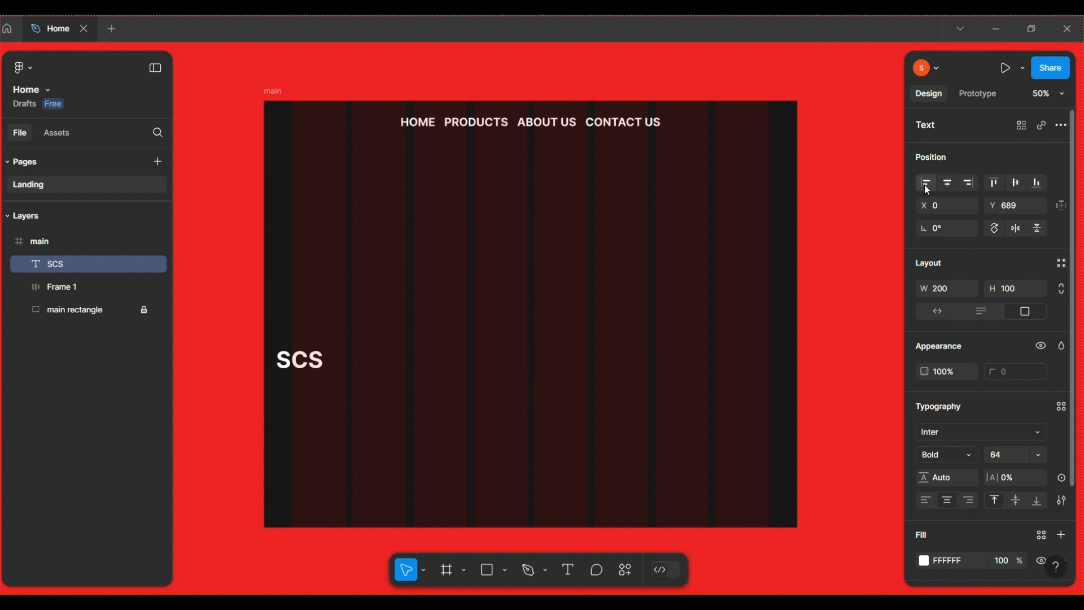
pyautogui.click(994, 186)
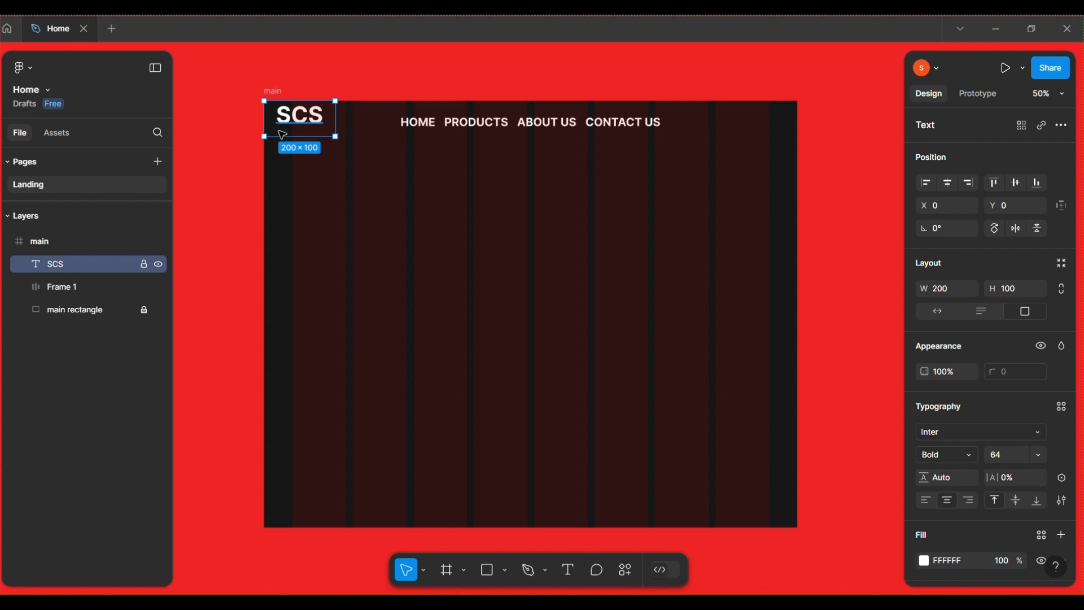
pyautogui.hotkey('shift', 'Right')
pyautogui.hotkey('shift', 'Right')
pyautogui.hotkey('shift', 'Right')
pyautogui.hotkey('shift', 'Right')
pyautogui.hotkey('shift', 'Right')
pyautogui.hotkey('shift', 'Right')
pyautogui.hotkey('shift', 'Right')
pyautogui.hotkey('shift', 'Right')
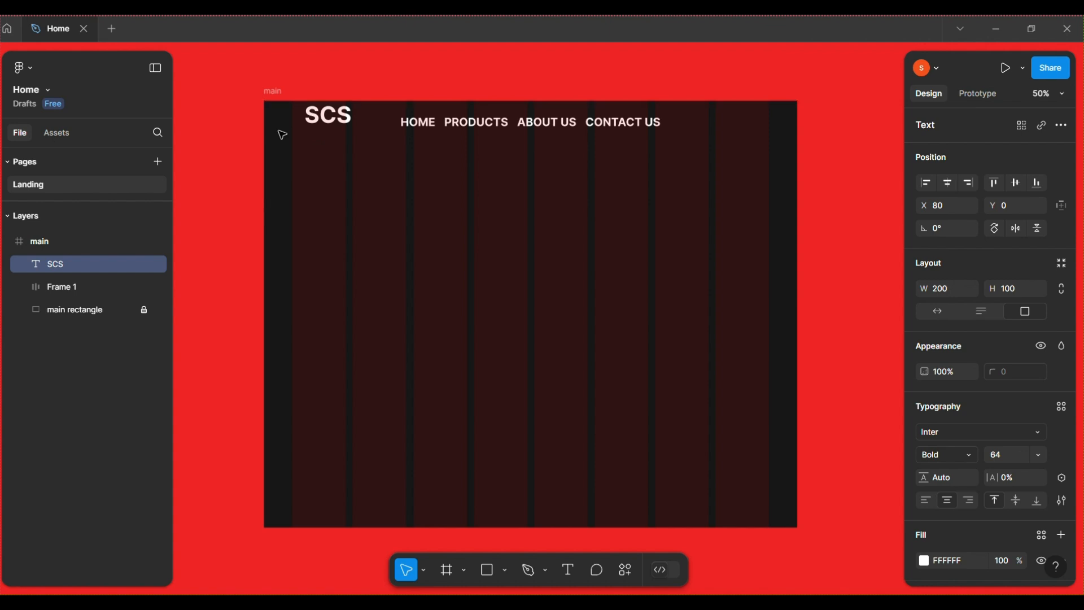
pyautogui.hotkey('shift', 'Left')
pyautogui.hotkey('shift', 'Down')
pyautogui.hotkey('shift', 'Down')
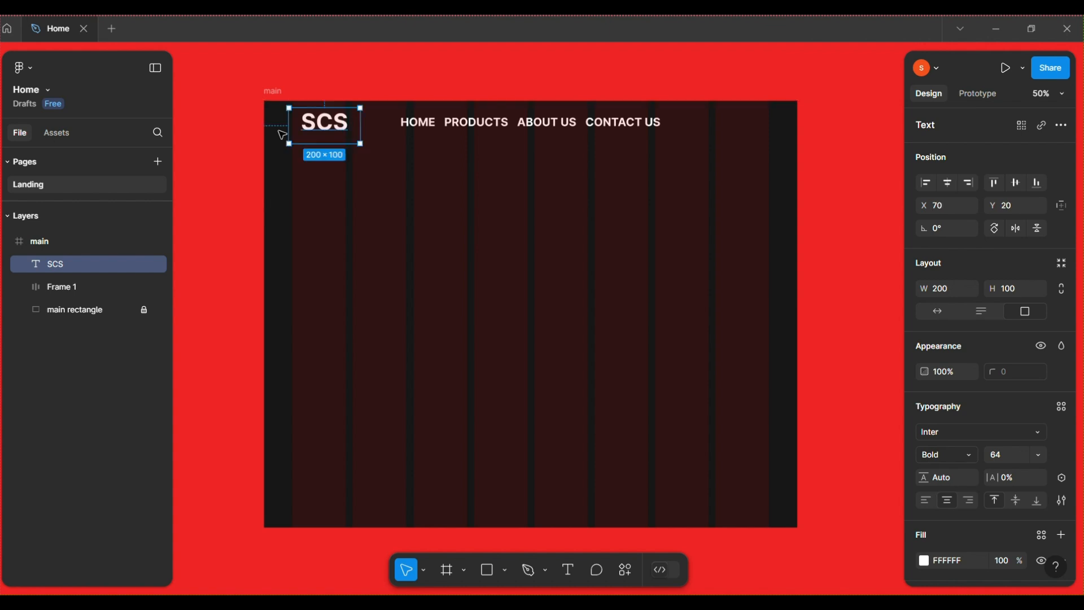
pyautogui.hotkey('shift', 'Down')
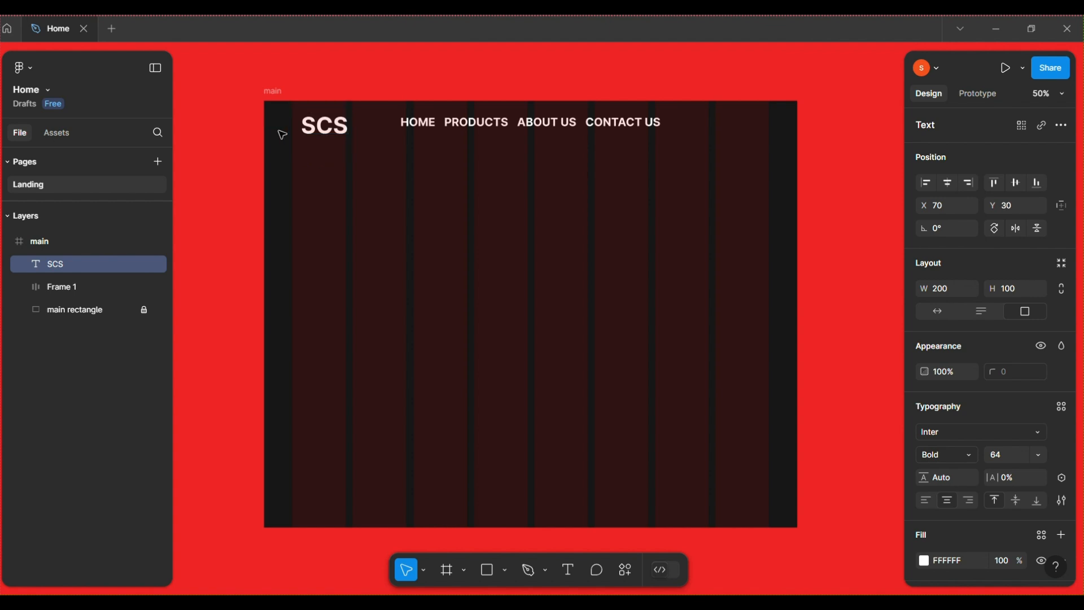
pyautogui.press('Escape')
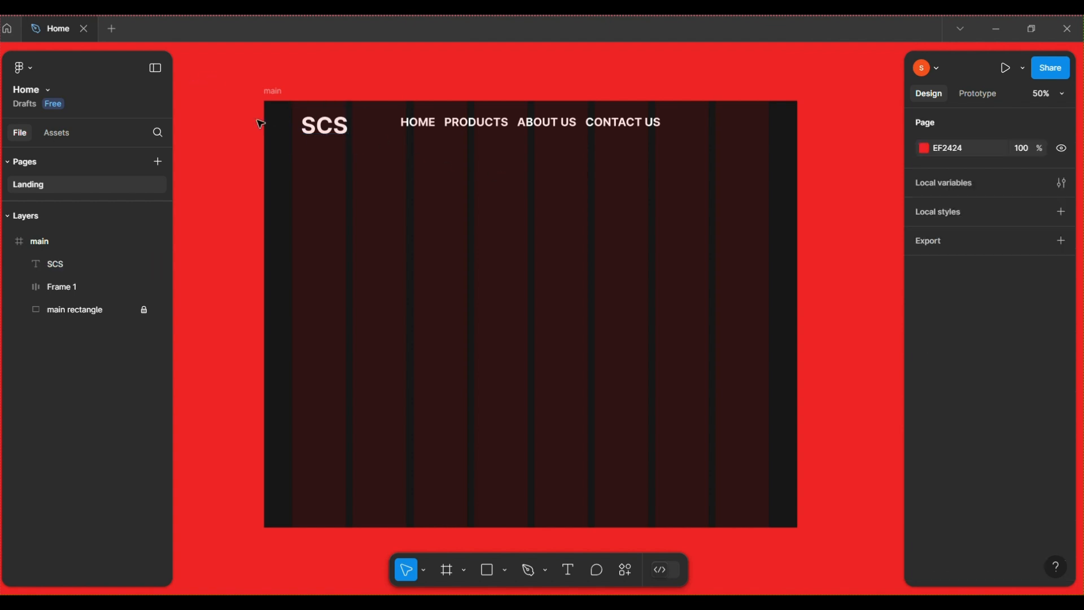
pyautogui.click(333, 129)
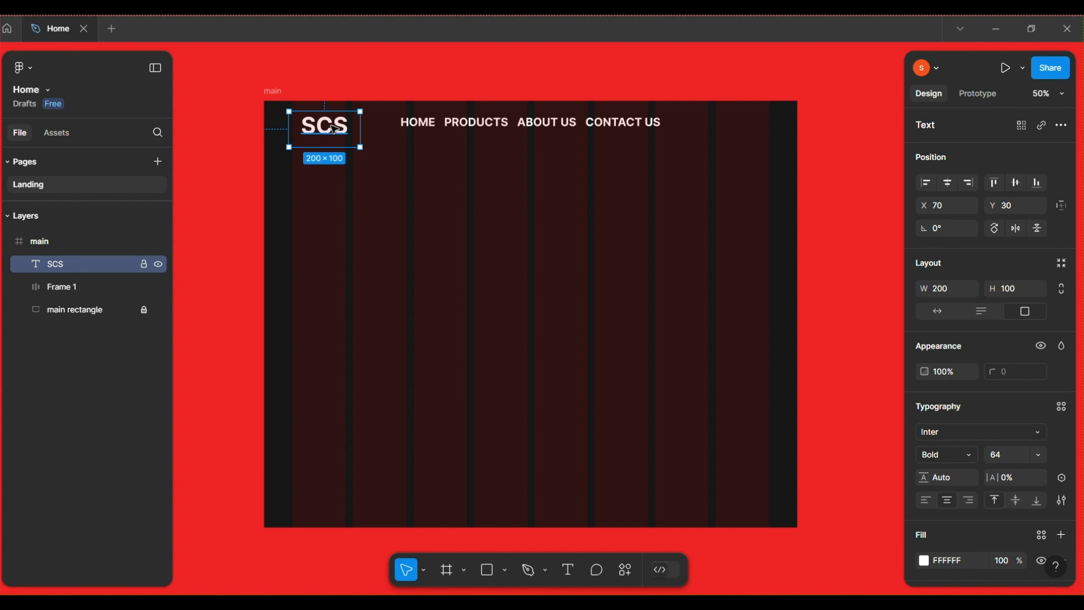
pyautogui.click(559, 176)
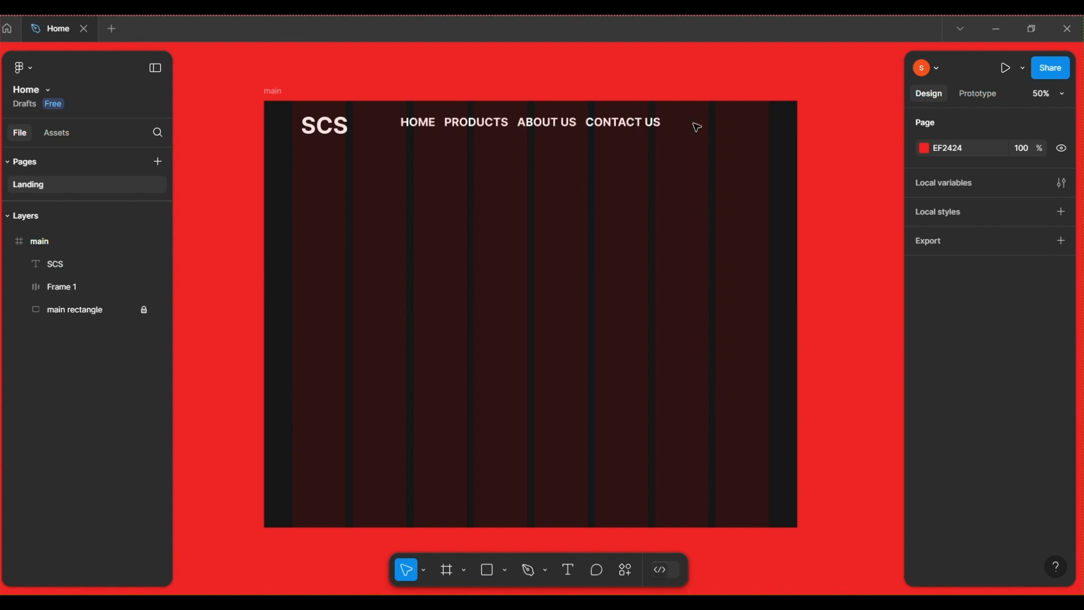
# Shift the navigation auto layout frame slightly left toward the SCS text, undoing the first, larger move.
pyautogui.click(587, 128)
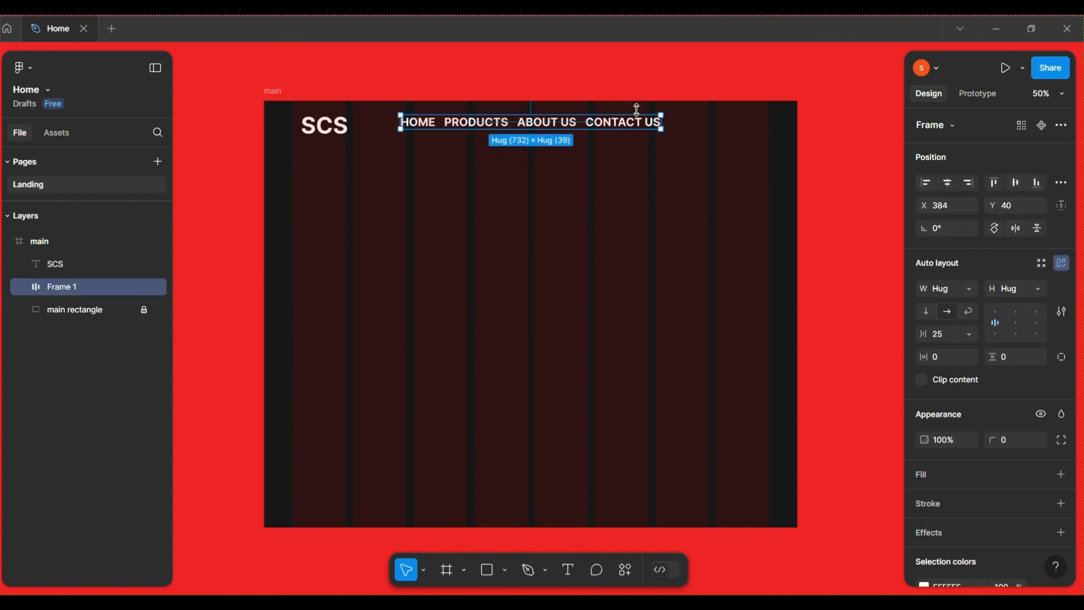
pyautogui.moveTo(631, 124); pyautogui.dragTo(586, 122)
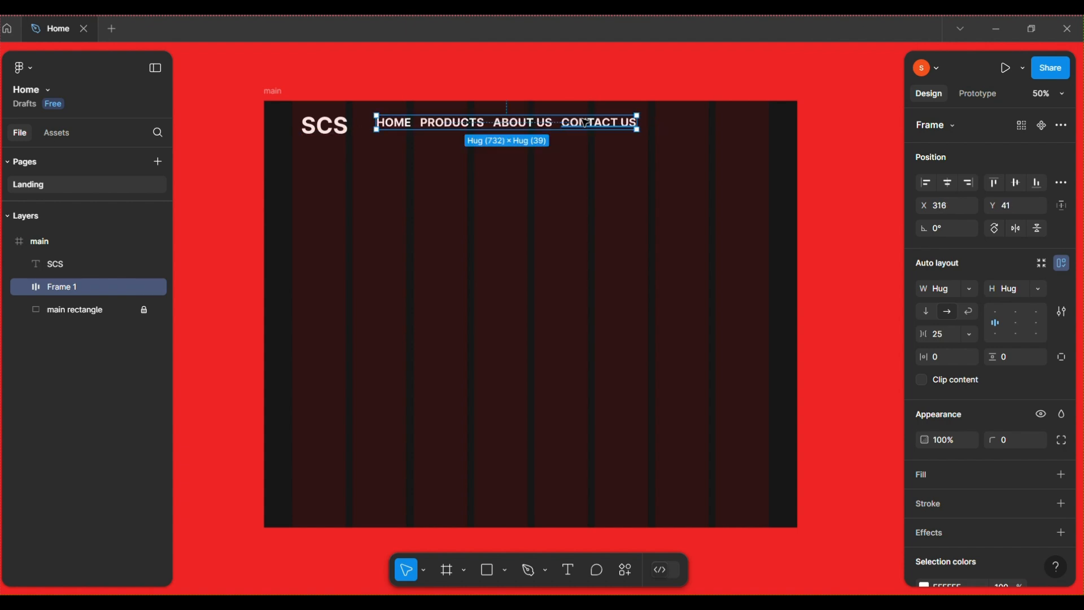
pyautogui.hotkey('ctrl', 'z')
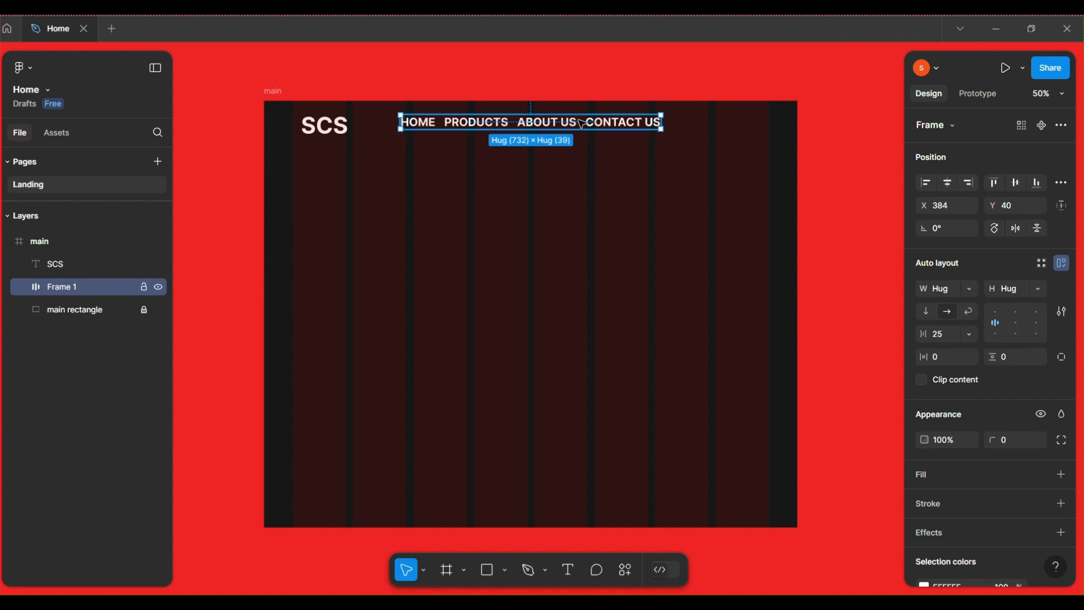
pyautogui.click(695, 164)
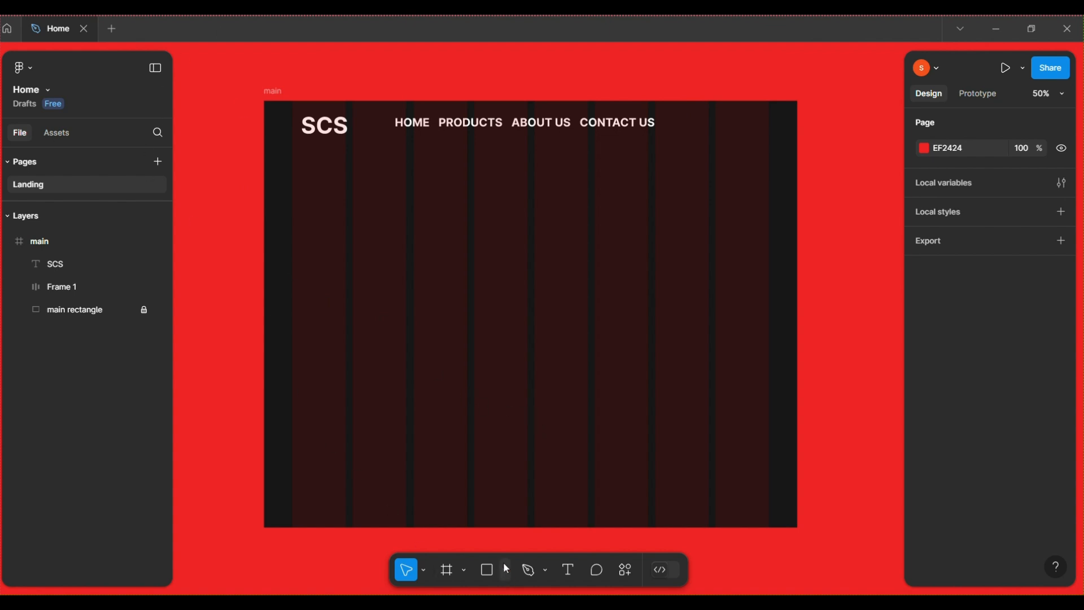
# Run the Iconify plugin and search its icon collections for facebook.
pyautogui.click(624, 580)
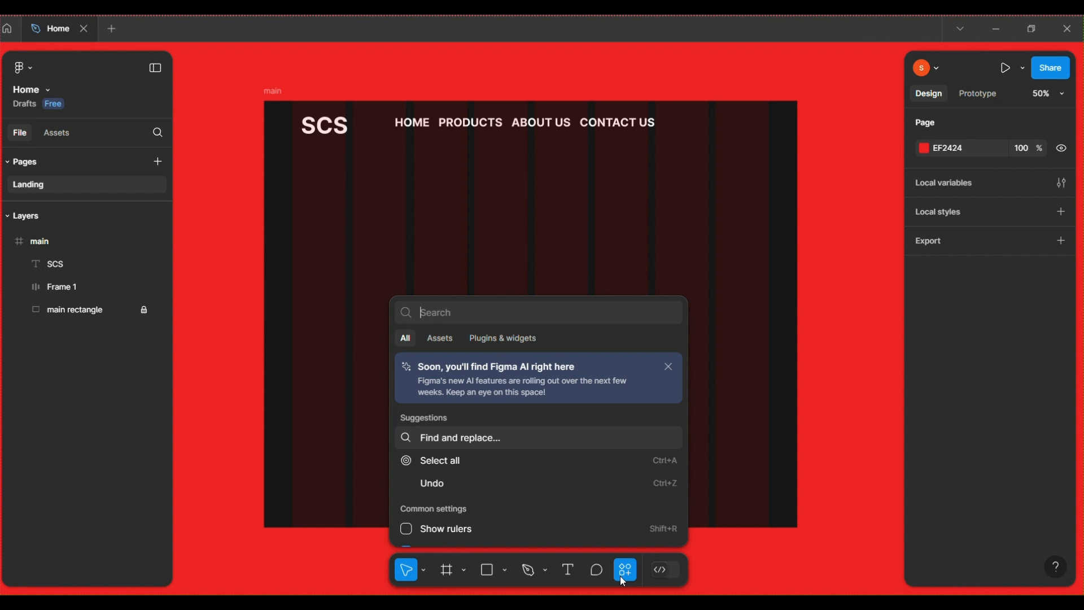
pyautogui.click(500, 341)
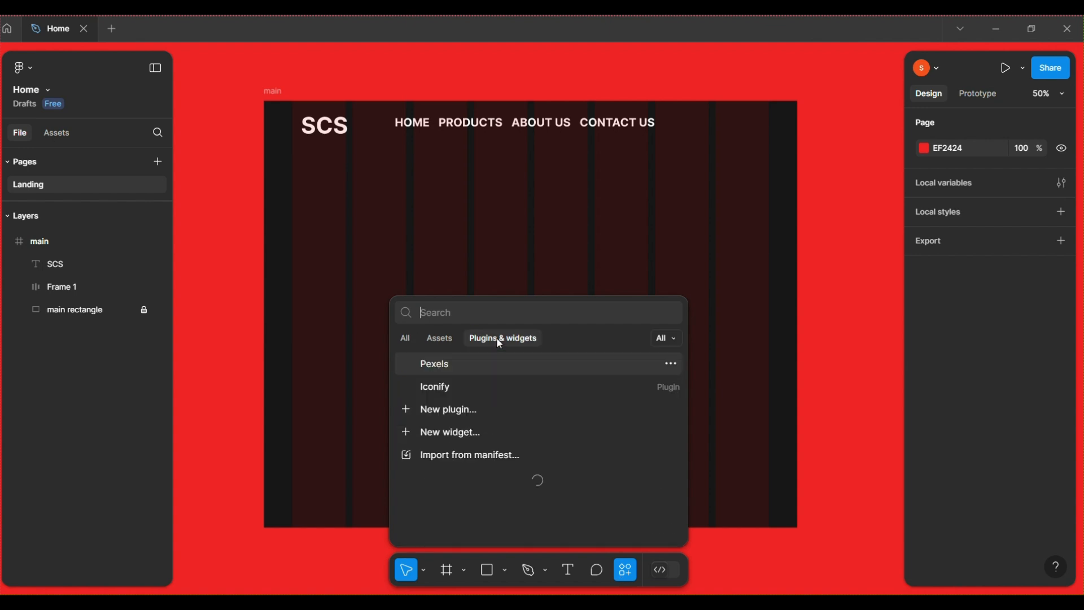
pyautogui.click(444, 389)
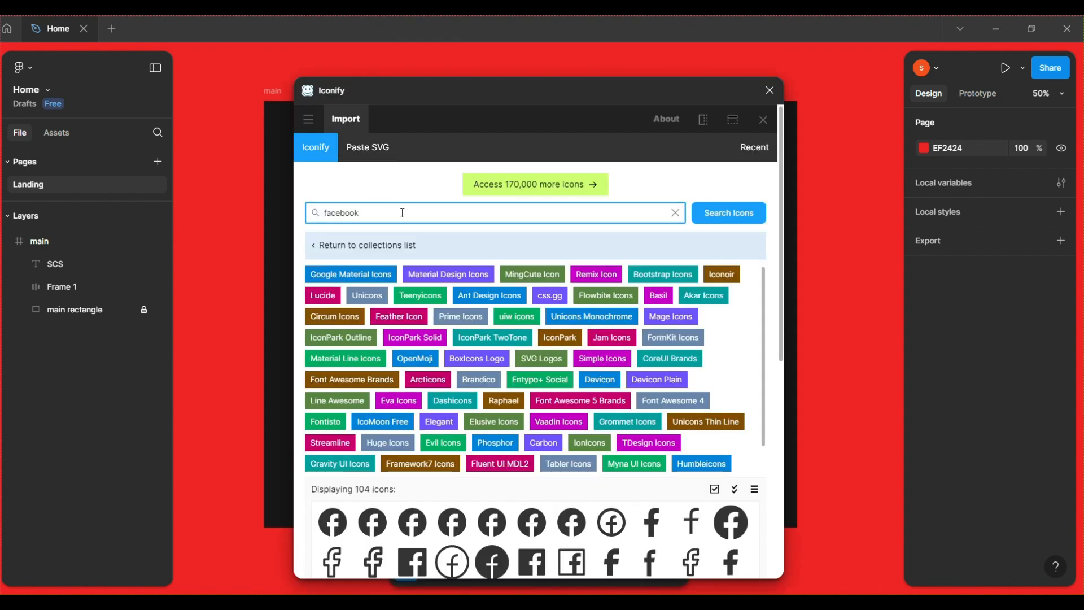
pyautogui.scroll(-3, 467, 553)
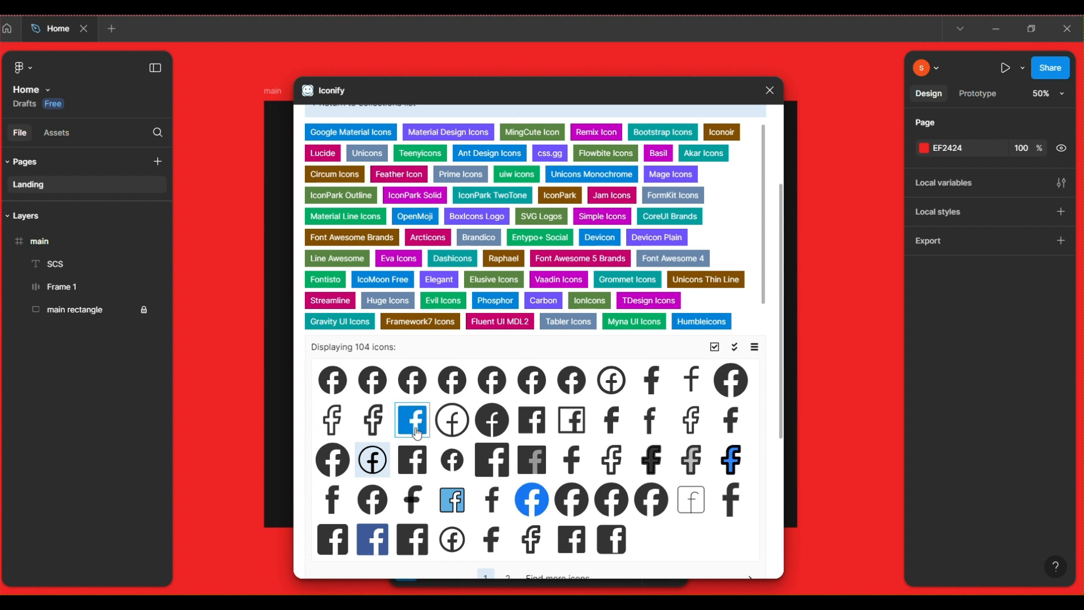
# Choose the outlined iconoir:facebook icon instead of circum:facebook and import it in white.
pyautogui.click(372, 464)
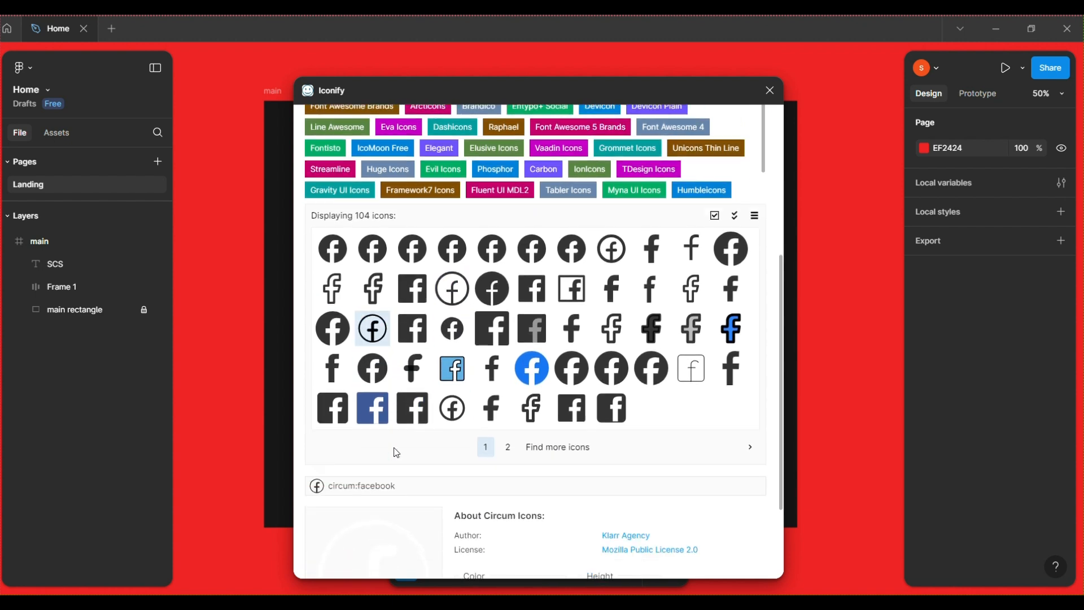
pyautogui.scroll(1, 400, 383)
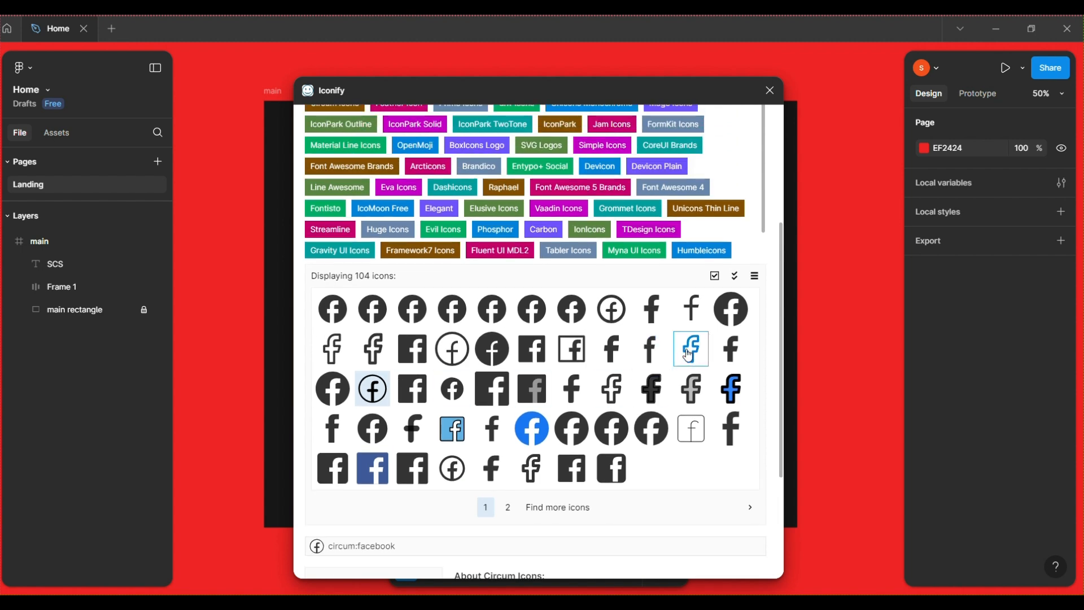
pyautogui.click(333, 351)
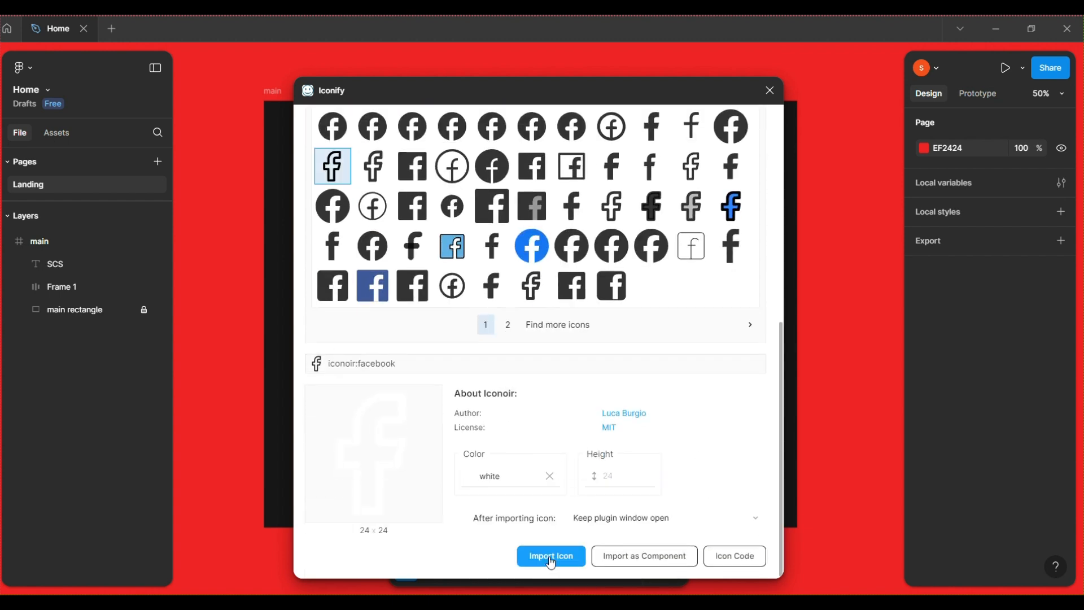
pyautogui.click(551, 559)
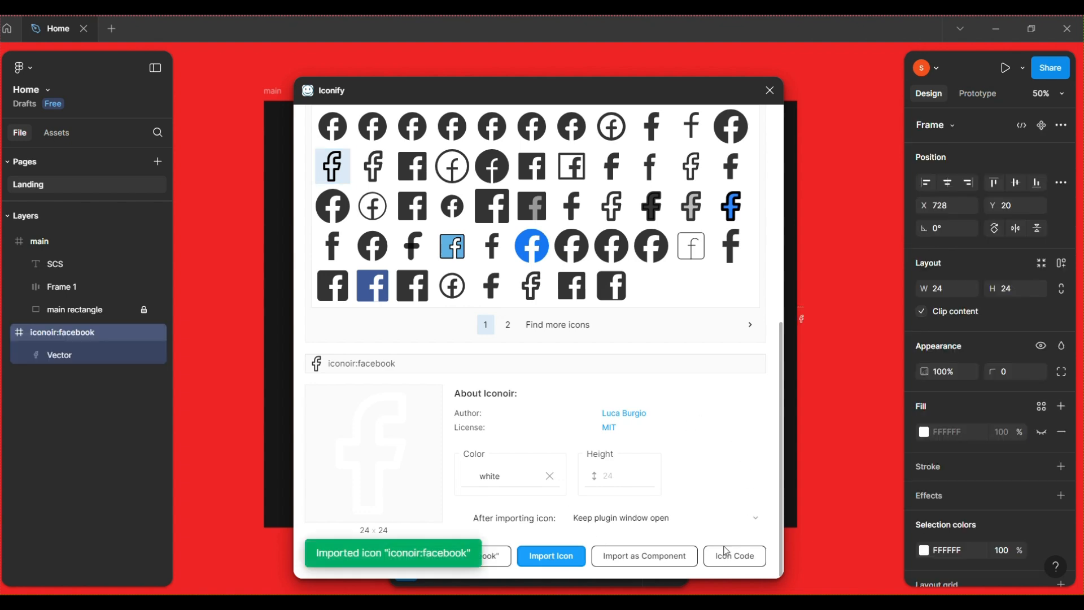
pyautogui.scroll(5, 466, 168)
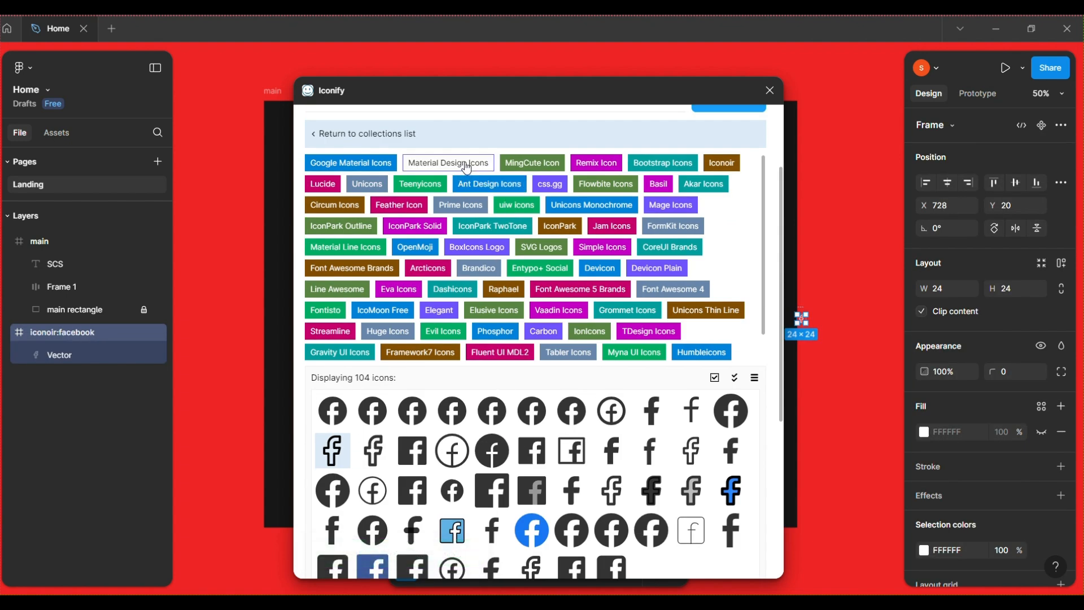
# Search the icon collections for instagram and import the basil:instagram-outline icon in white.
pyautogui.scroll(2, 467, 168)
pyautogui.moveTo(393, 210); pyautogui.dragTo(315, 212)
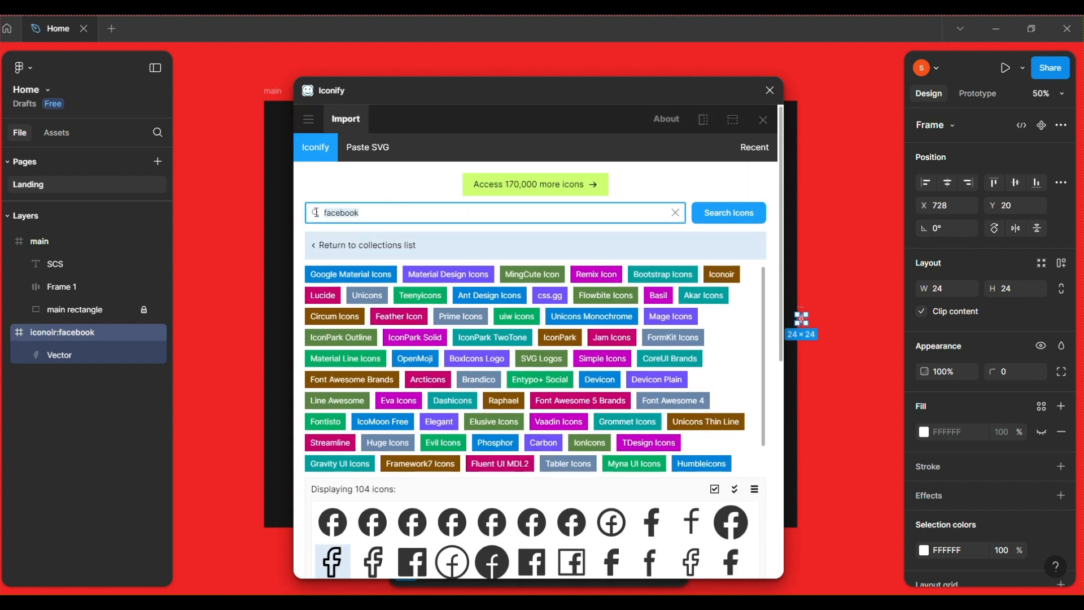
pyautogui.write('instagram')
pyautogui.press('Return')
pyautogui.scroll(-5, 536, 367)
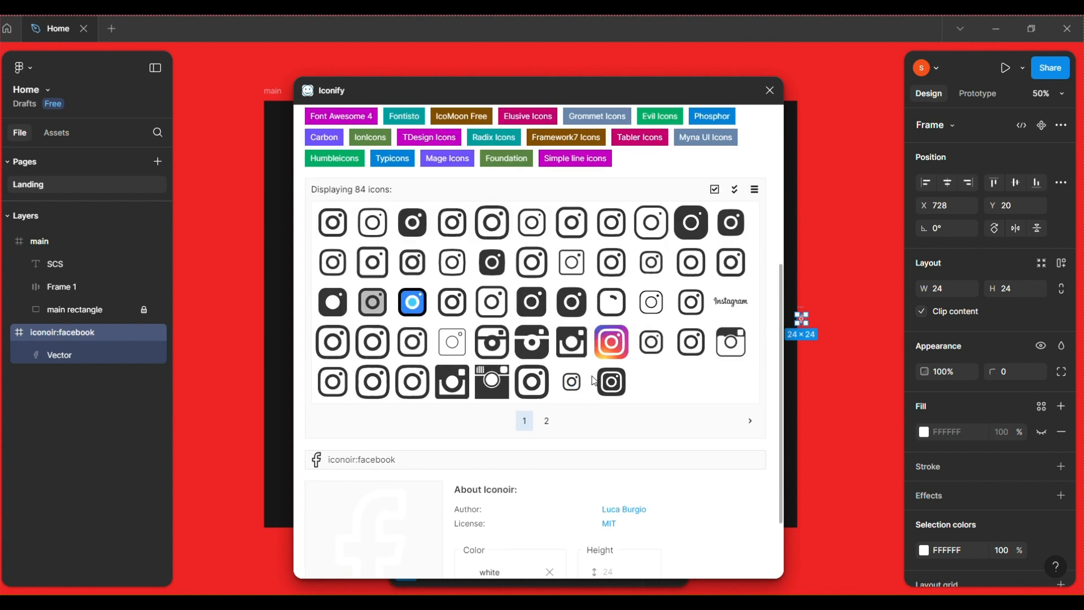
pyautogui.click(452, 262)
pyautogui.scroll(-3, 461, 262)
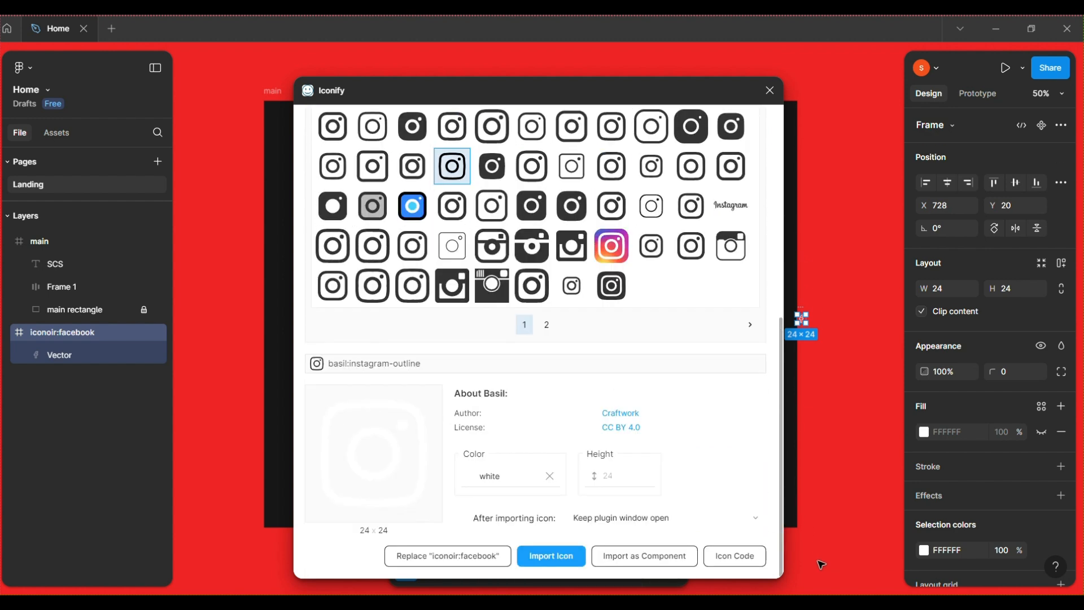
pyautogui.click(548, 560)
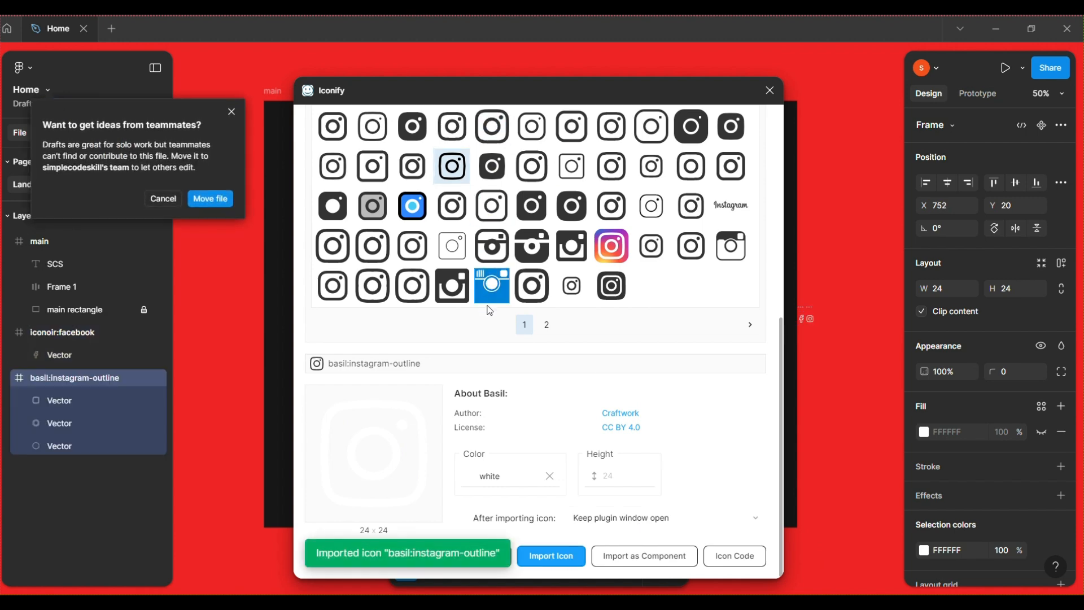
# Search the icon collections for twitter, dismissing the suggestion to move the file to a team.
pyautogui.scroll(7, 438, 135)
pyautogui.moveTo(387, 214); pyautogui.dragTo(309, 213)
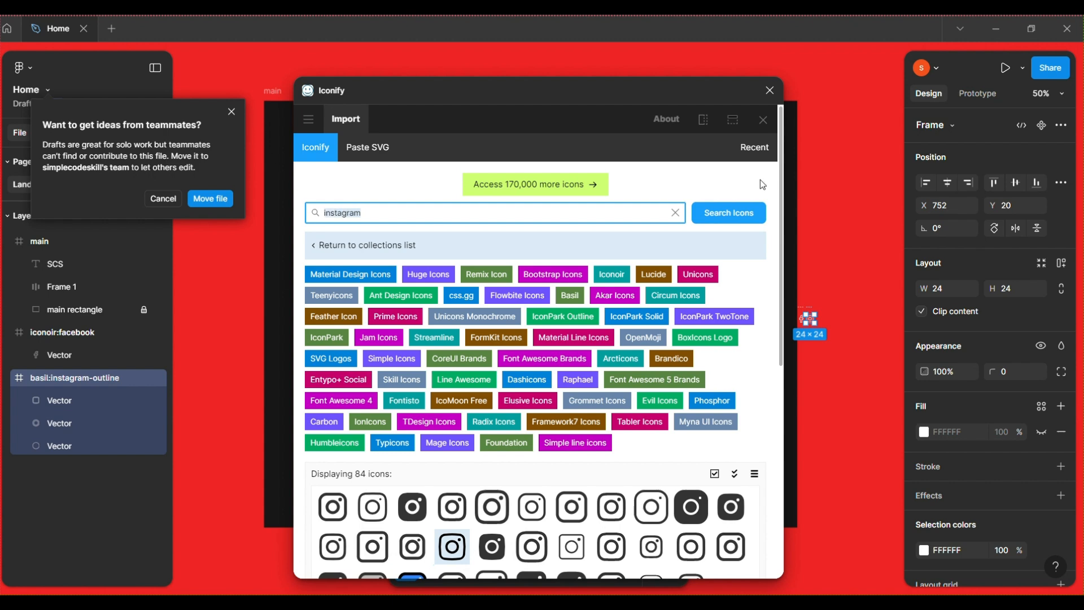
pyautogui.click(231, 111)
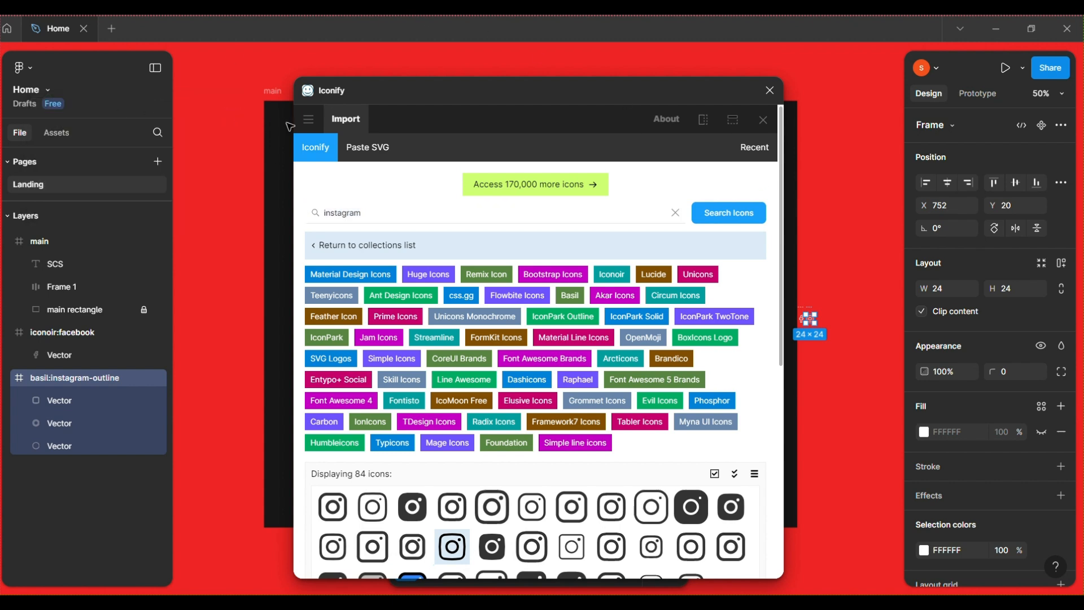
pyautogui.moveTo(375, 213); pyautogui.dragTo(310, 209)
pyautogui.press('BackSpace')
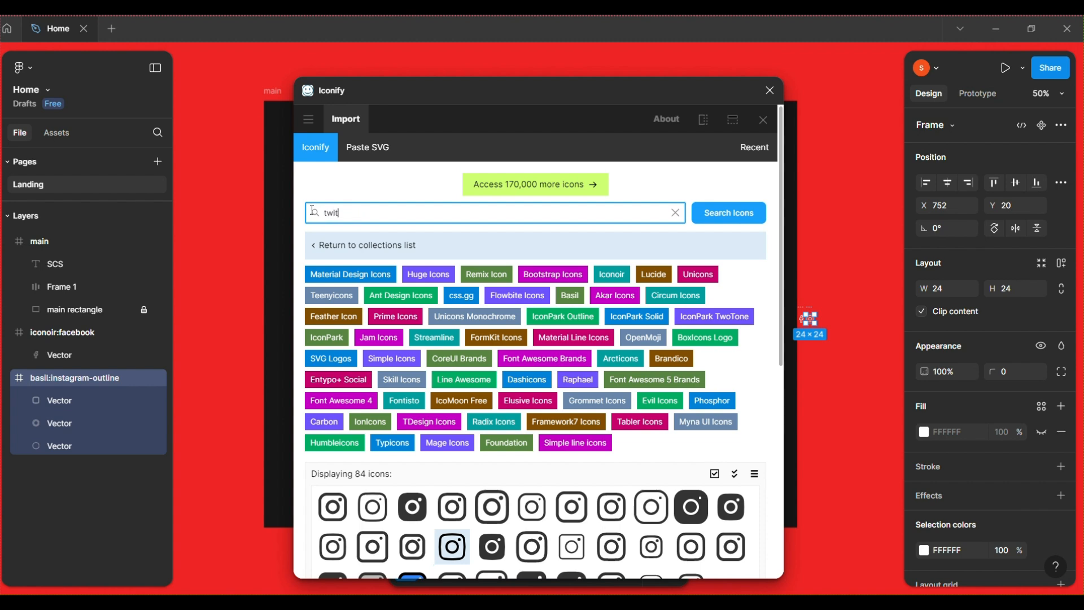
pyautogui.write('twitter')
pyautogui.click(723, 213)
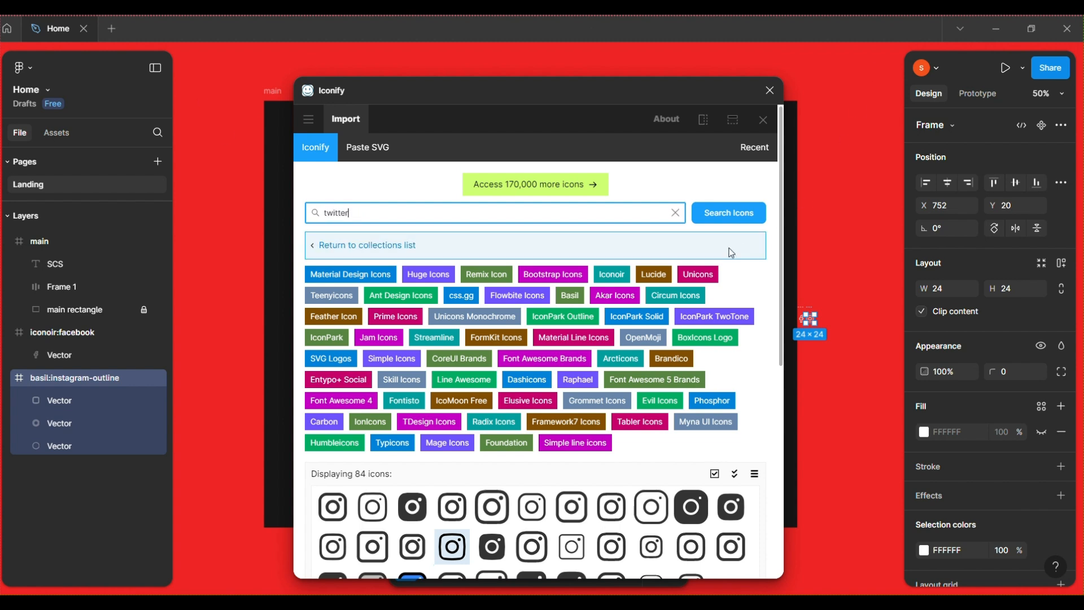
# Import the outlined hugeicons:twitter icon in white and close the Iconify plugin.
pyautogui.scroll(-4, 649, 238)
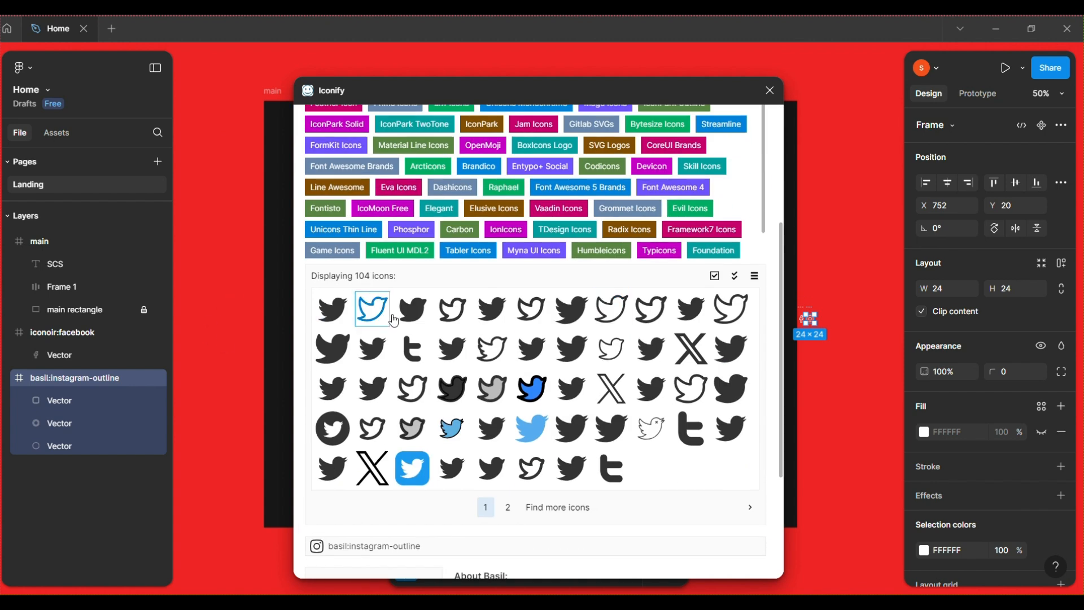
pyautogui.click(357, 311)
pyautogui.scroll(-3, 358, 311)
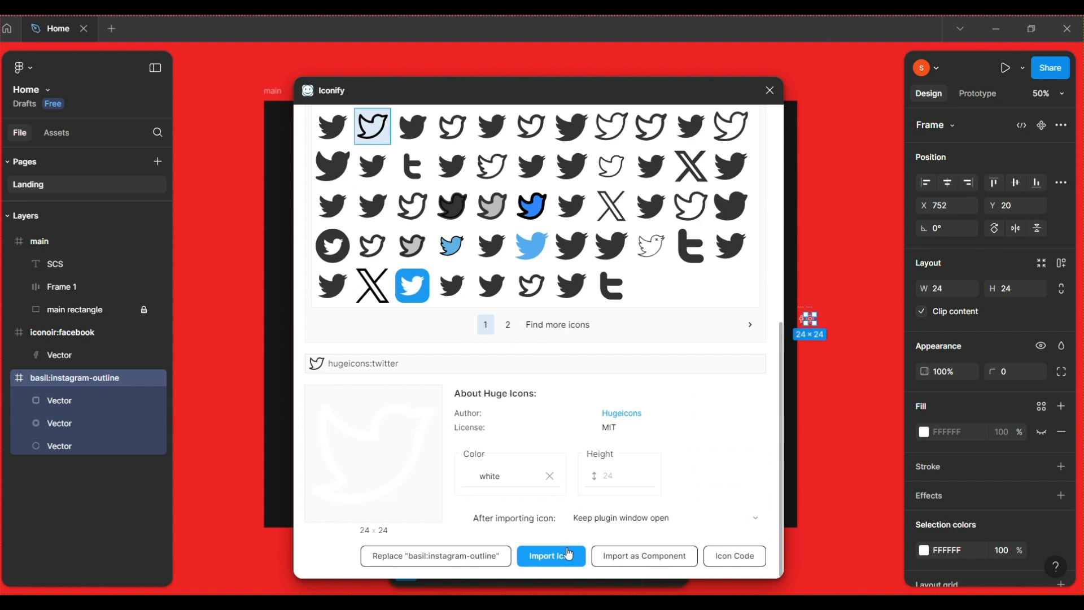
pyautogui.click(569, 559)
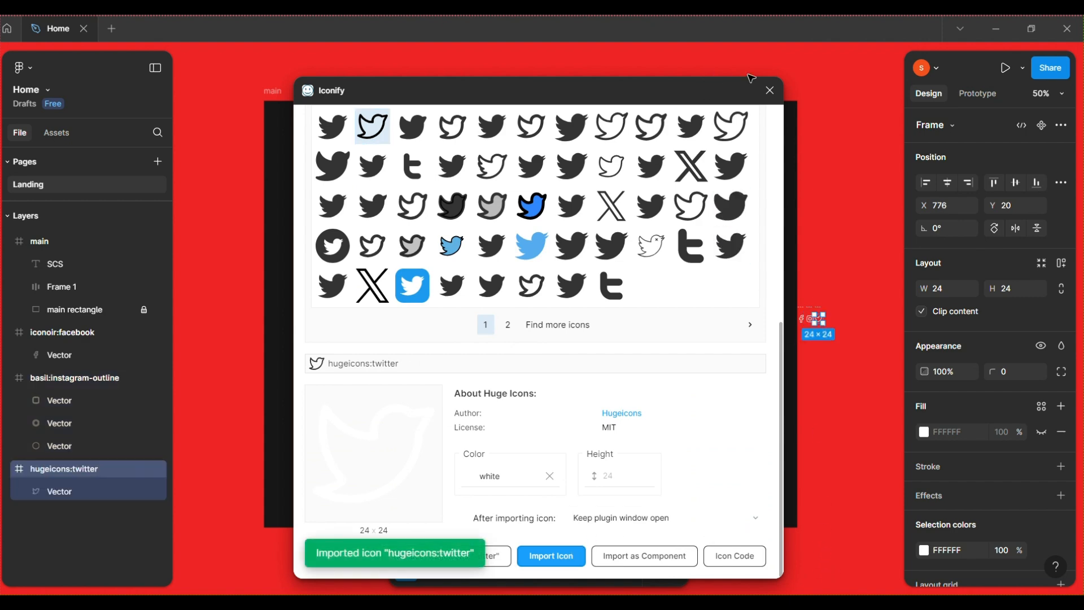
pyautogui.click(770, 90)
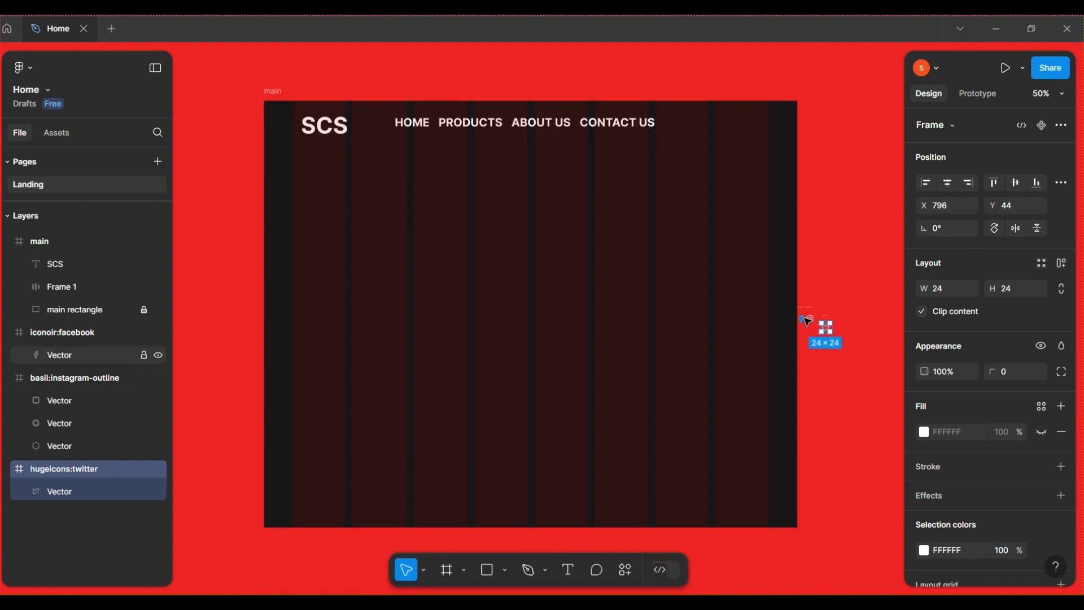
# Move the facebook icon's vector into the main frame and delete its leftover iconoir:facebook frame.
pyautogui.click(803, 321)
pyautogui.moveTo(803, 321); pyautogui.dragTo(695, 313)
pyautogui.click(803, 318)
pyautogui.moveTo(803, 318); pyautogui.dragTo(706, 323)
pyautogui.press('Delete')
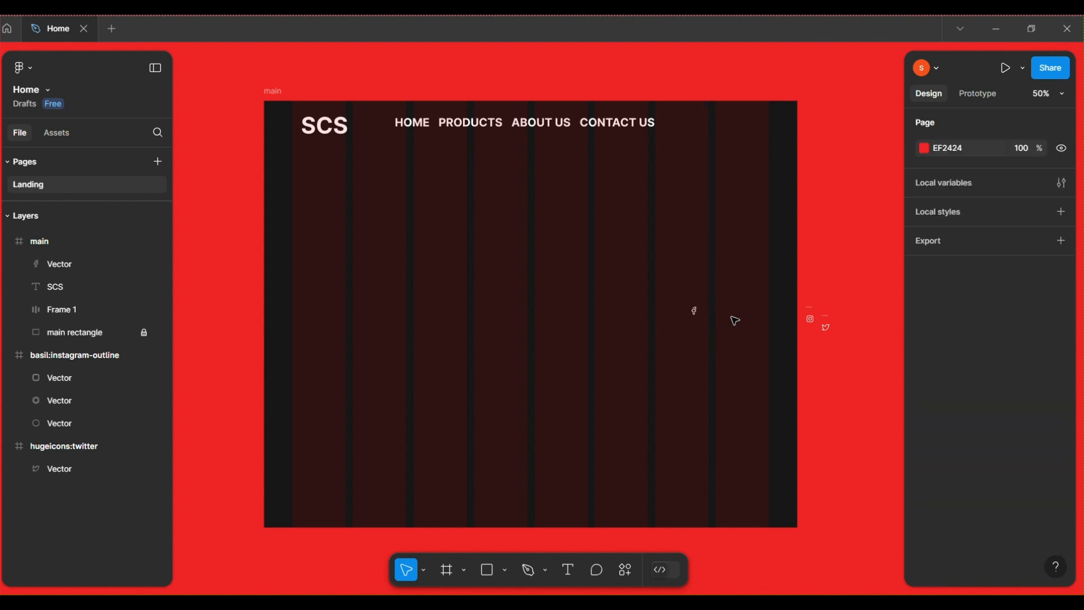
# Set the facebook vector's width to 50 and its height first to 50, then to 40.
pyautogui.click(697, 312)
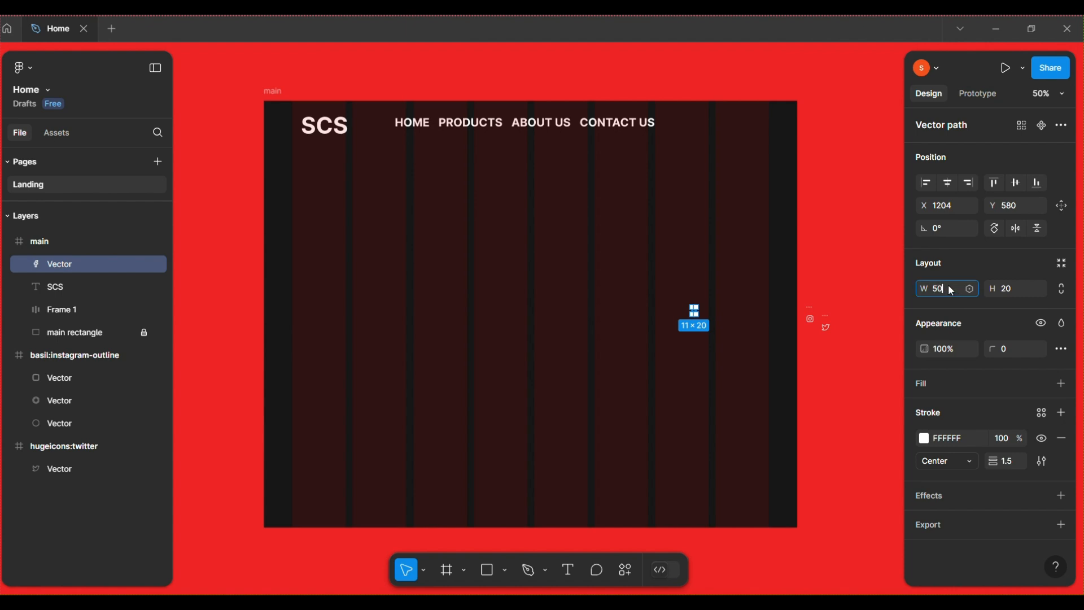
pyautogui.press('Tab')
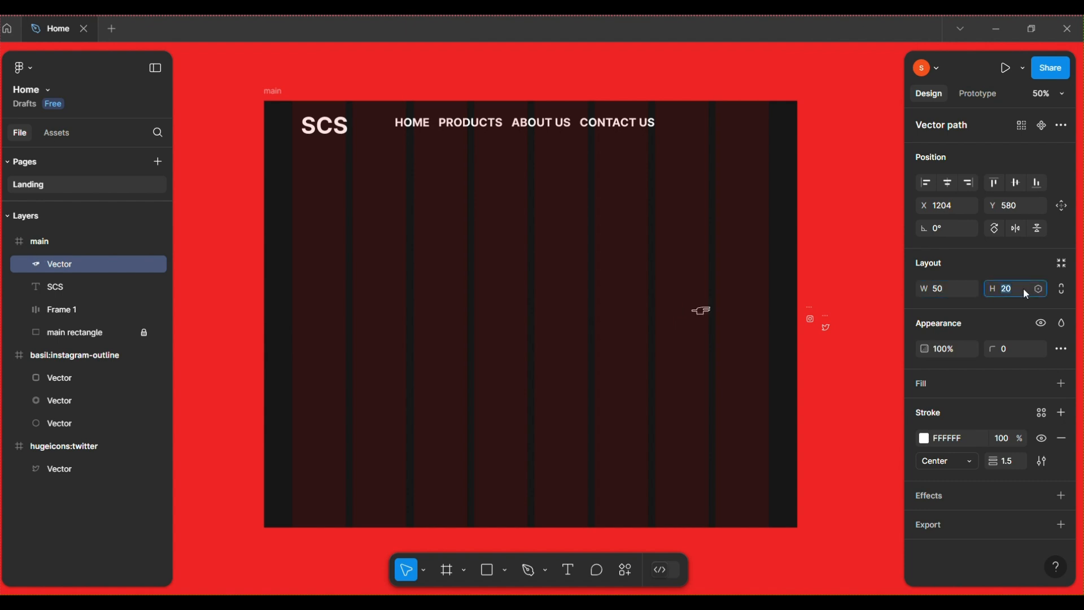
pyautogui.press('BackSpace')
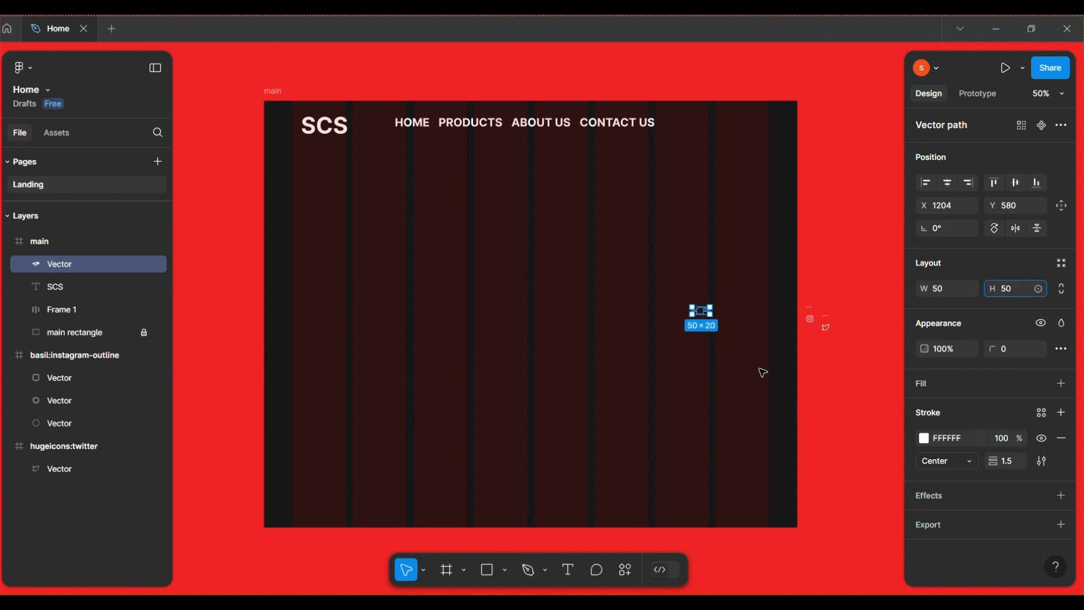
pyautogui.press('Return')
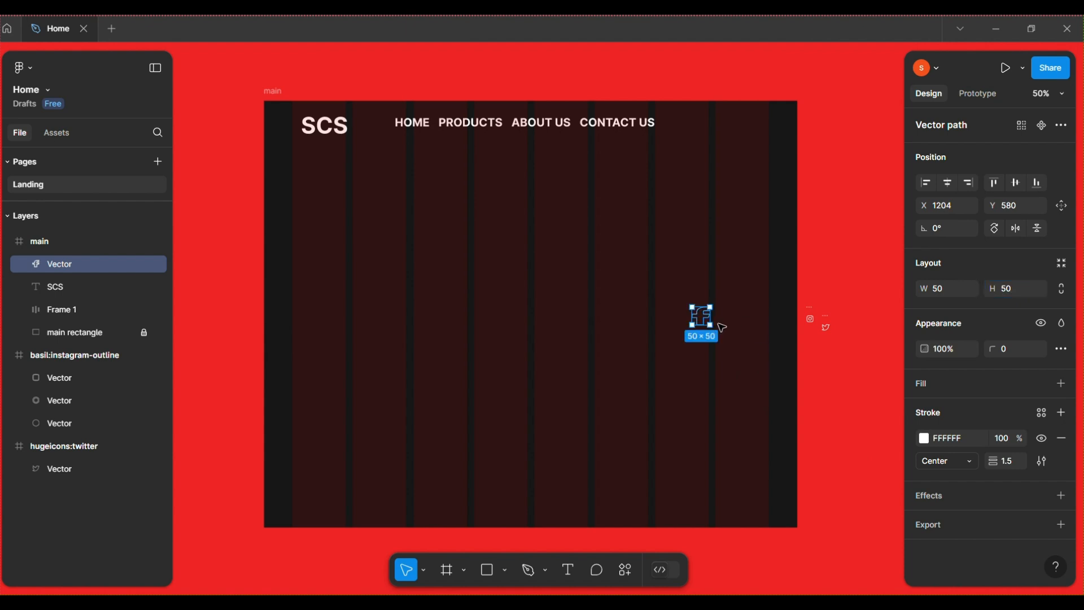
pyautogui.click(1025, 289)
pyautogui.write('40')
pyautogui.press('Return')
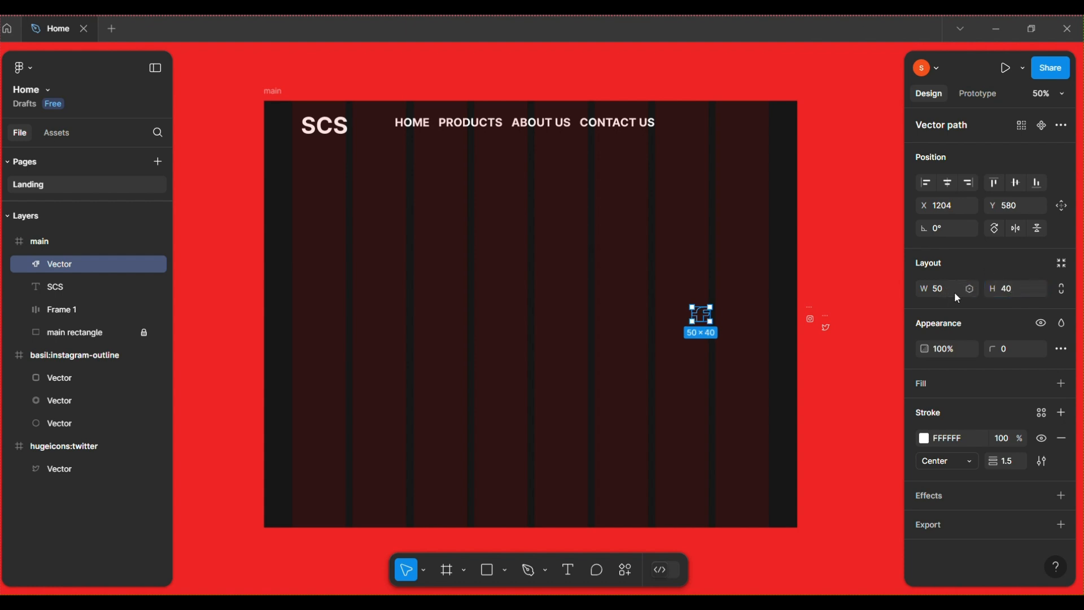
pyautogui.click(841, 362)
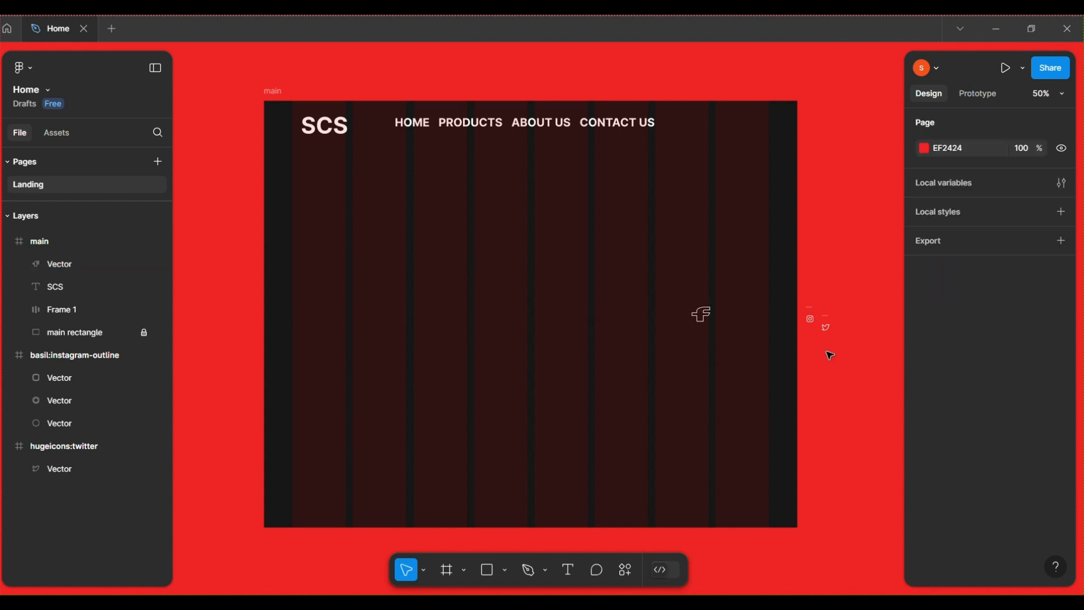
# Try moving the Instagram icon's outer vector into the main frame, undo it, and delete the whole basil:instagram-outline frame.
pyautogui.click(812, 317)
pyautogui.moveTo(813, 321); pyautogui.dragTo(738, 314)
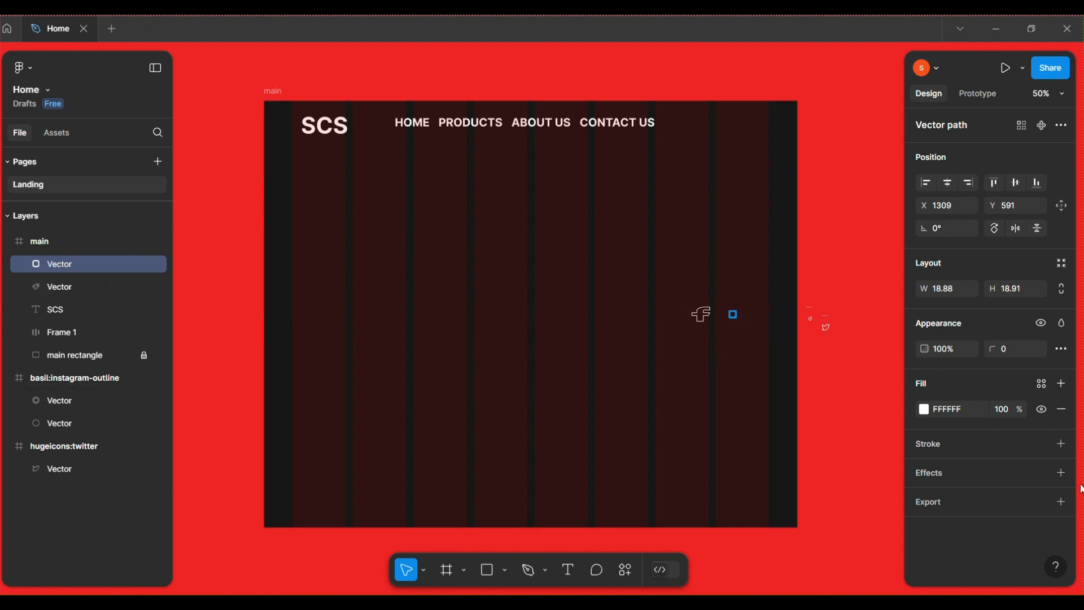
pyautogui.hotkey('ctrl', 'z')
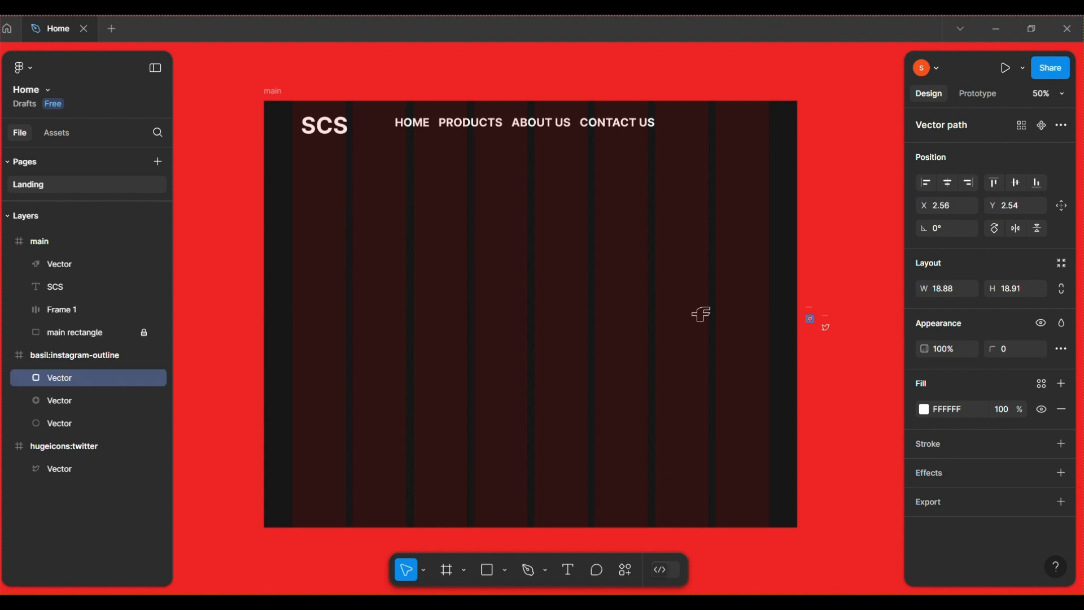
pyautogui.click(814, 311)
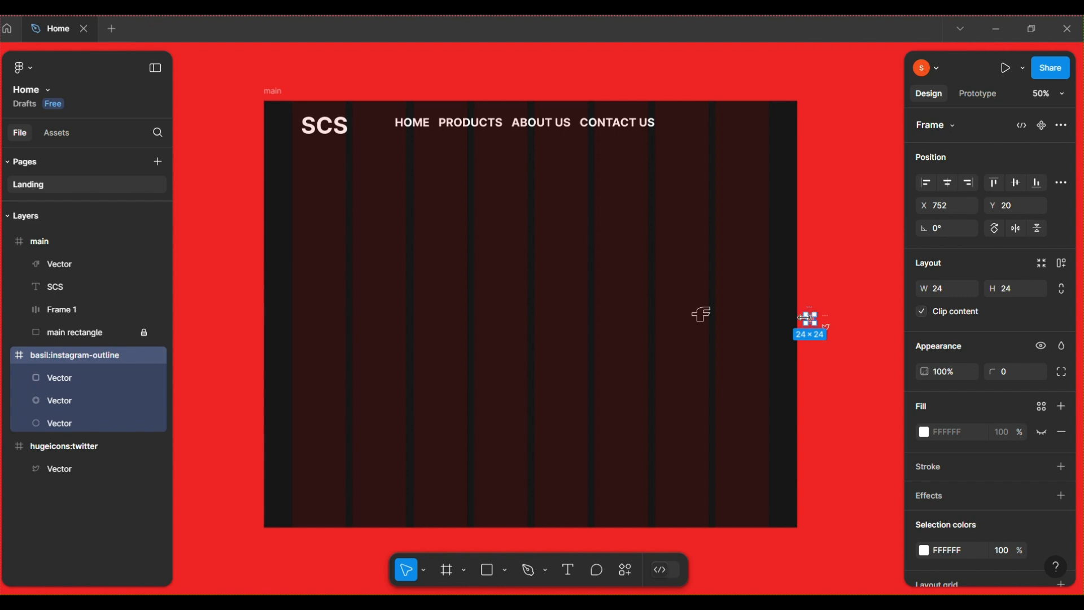
pyautogui.press('Delete')
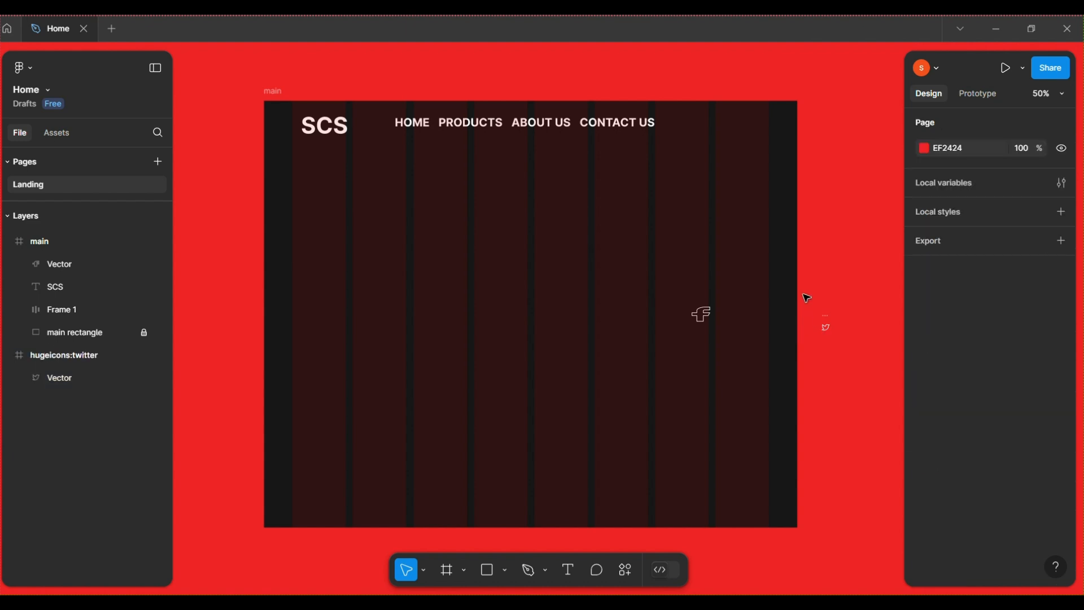
# Move the twitter vector into the main frame beside the facebook icon and resize it to 50 wide by 40 high.
pyautogui.moveTo(829, 330); pyautogui.dragTo(738, 317)
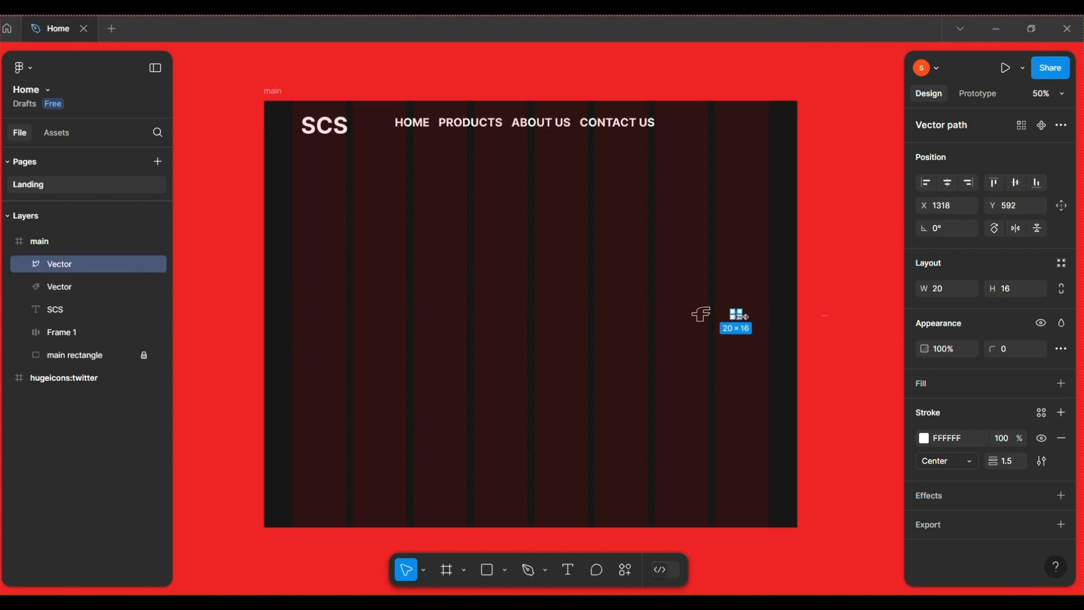
pyautogui.click(946, 286)
pyautogui.write('50')
pyautogui.click(1008, 290)
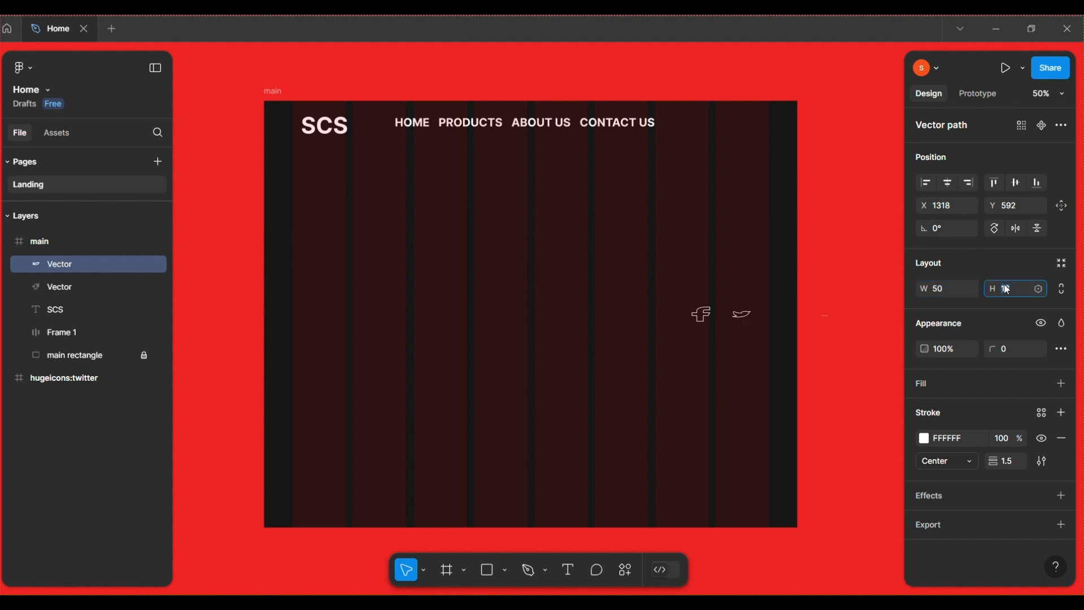
pyautogui.write('4')
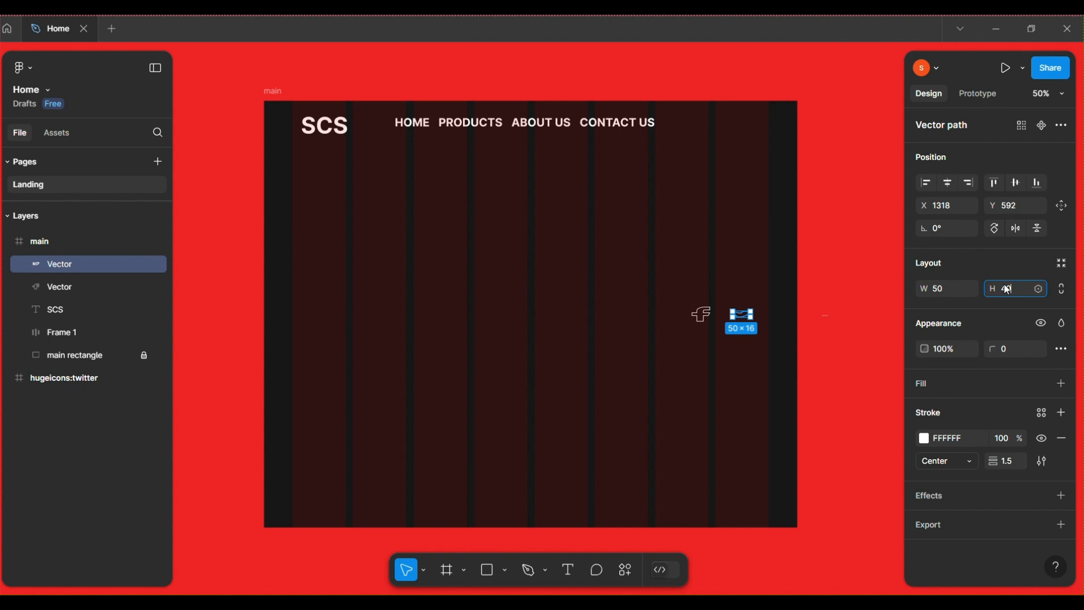
pyautogui.write('0')
pyautogui.press('Return')
pyautogui.click(804, 323)
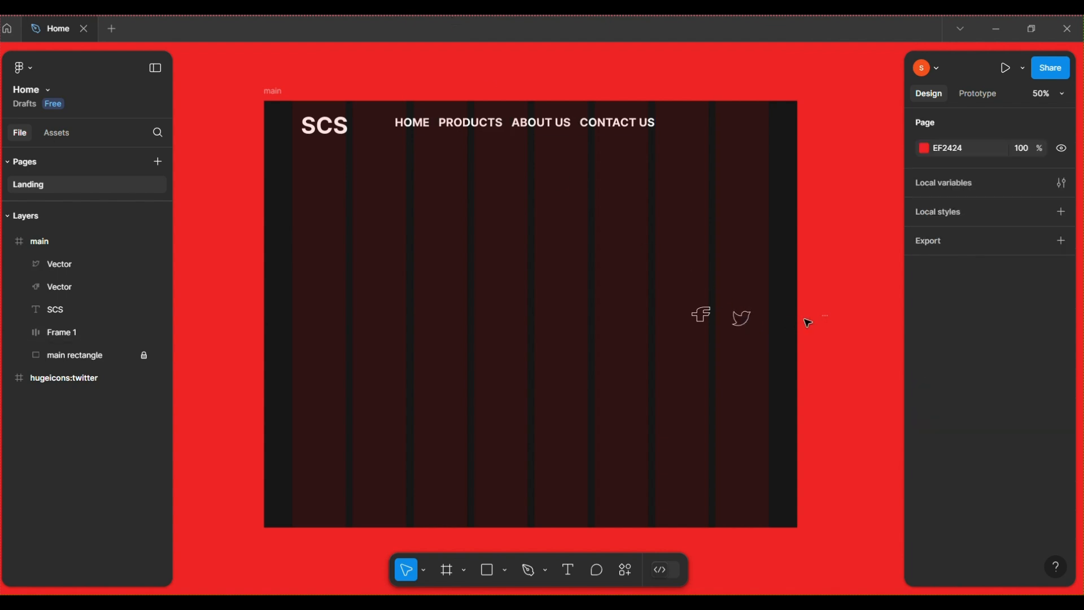
# Delete the empty hugeicons:twitter frame and move the twitter icon closer to the facebook icon, to X 1294, Y 580.
pyautogui.click(826, 320)
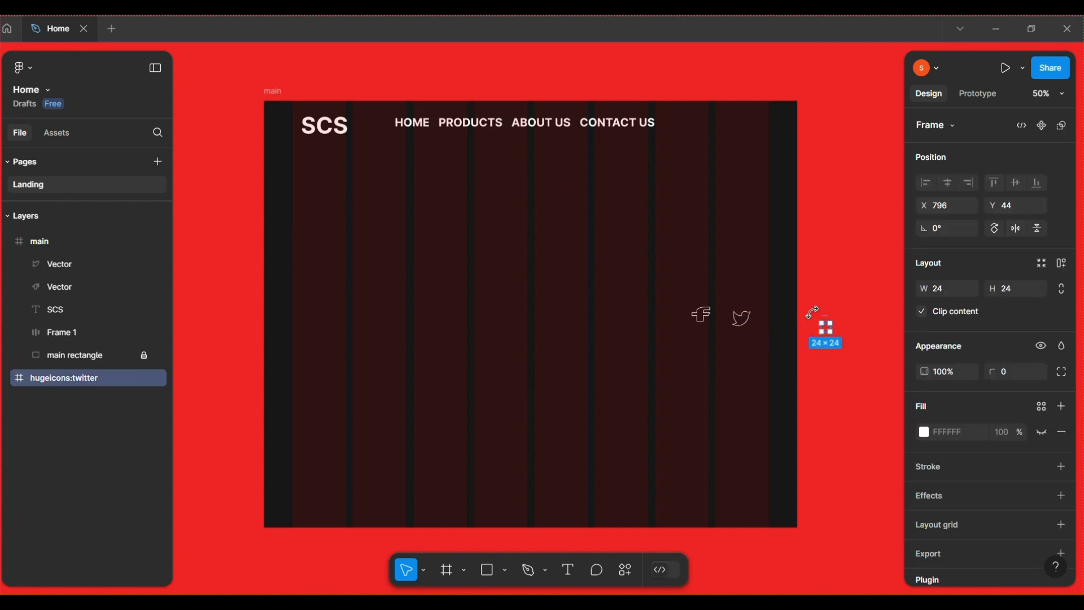
pyautogui.press('Delete')
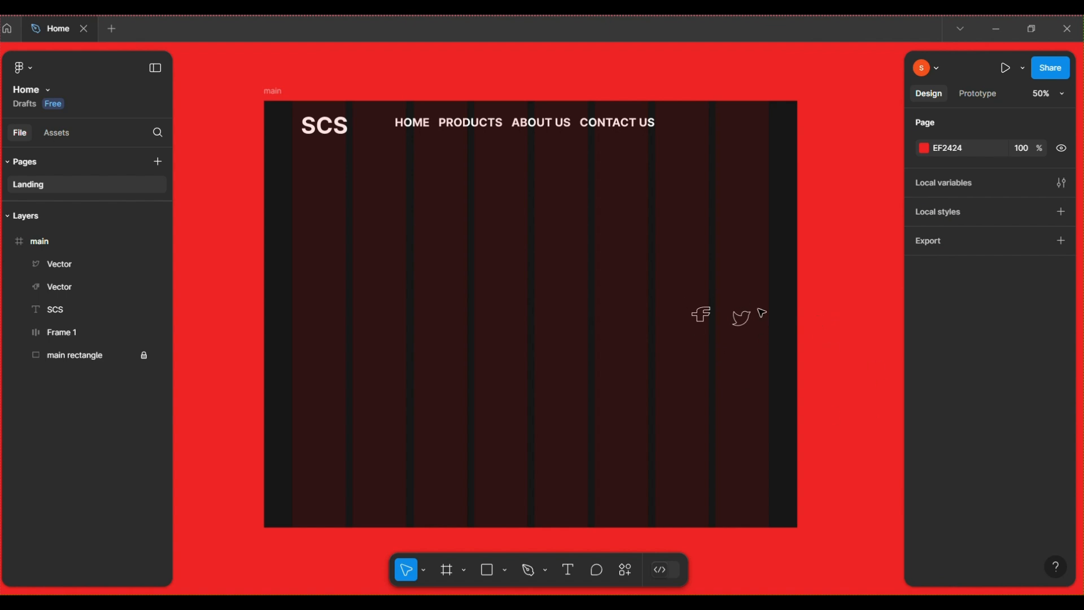
pyautogui.click(742, 319)
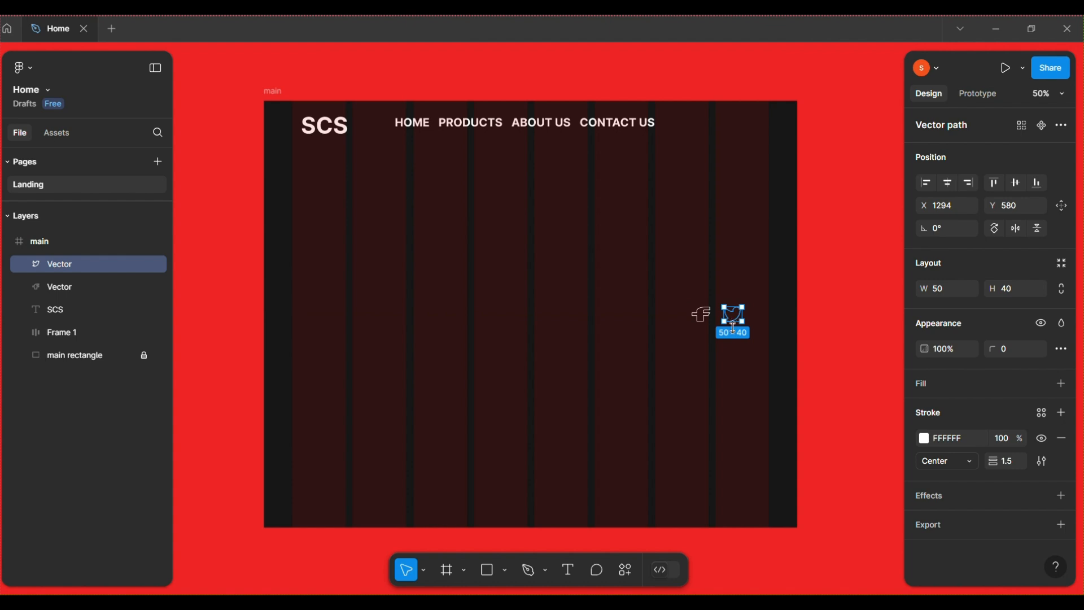
pyautogui.click(744, 367)
pyautogui.click(700, 314)
pyautogui.click(676, 297)
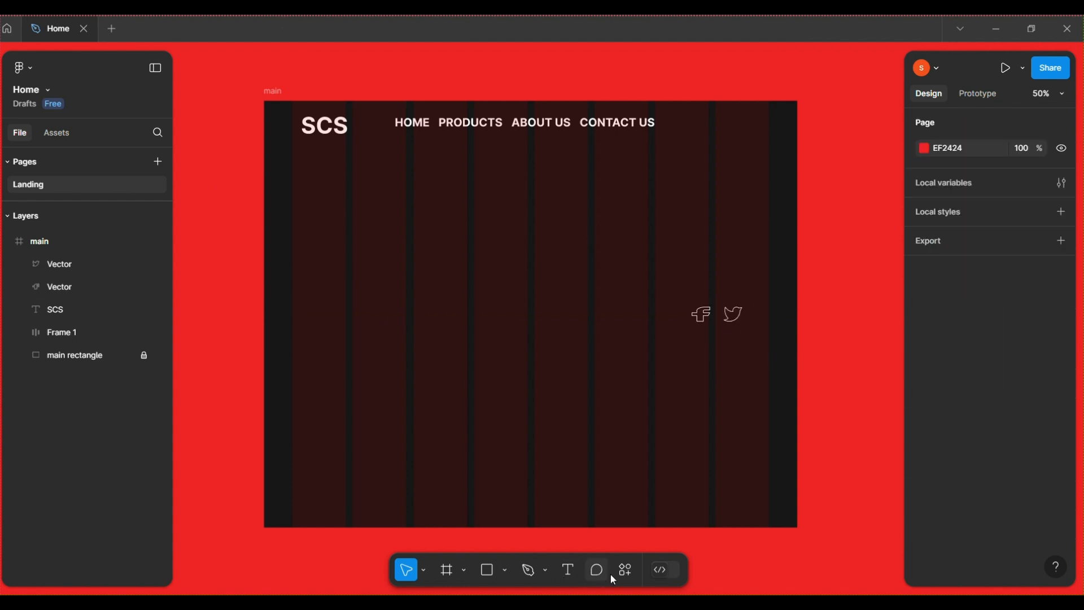
# Run the Iconify plugin again and search its icon collections for instagram.
pyautogui.click(636, 573)
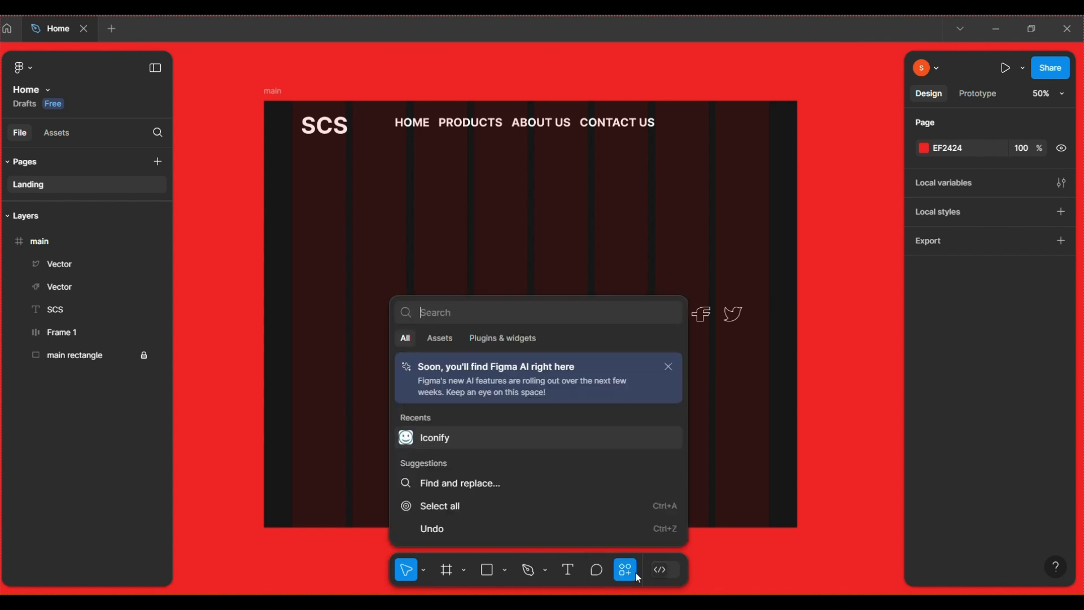
pyautogui.click(505, 338)
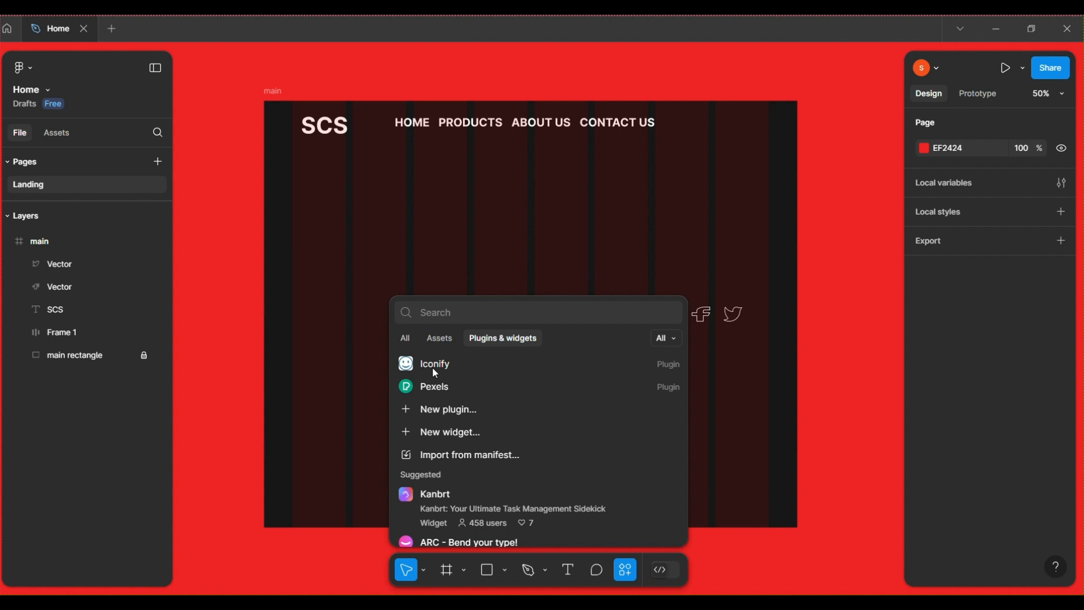
pyautogui.click(436, 367)
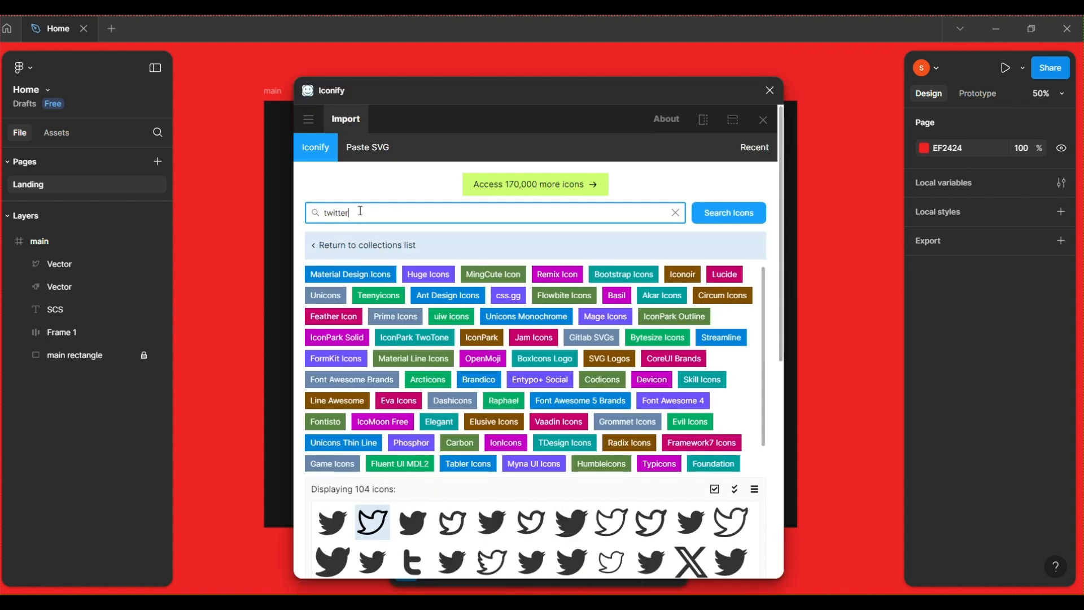
pyautogui.hotkey('ctrl', 'a')
pyautogui.write('instagram')
pyautogui.scroll(-6, 398, 280)
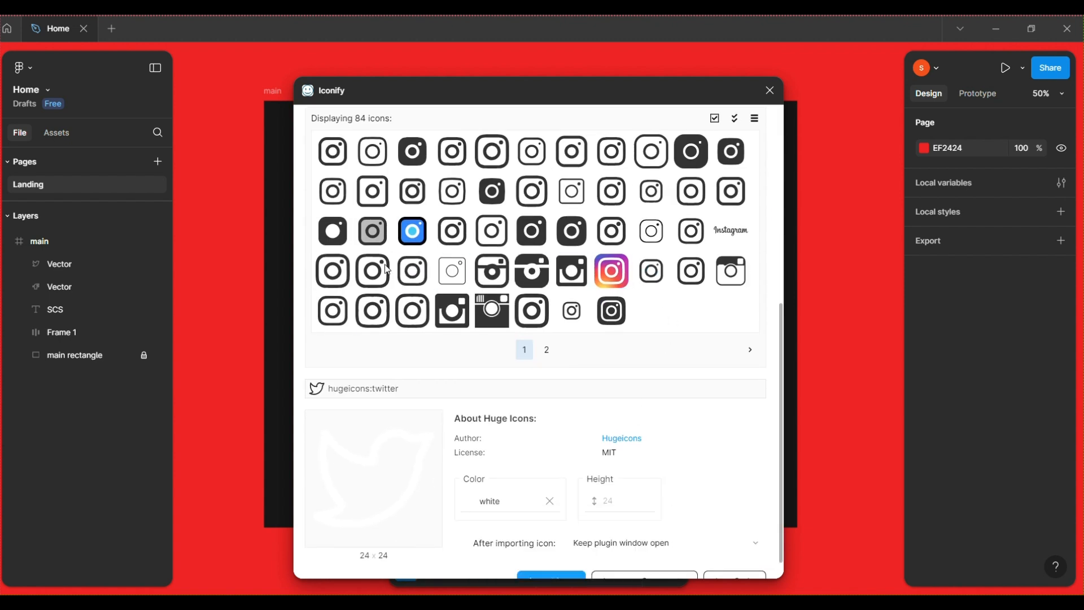
# Import the white basil:instagram-outline icon from the Iconify results and preview the circum:instagram icon.
pyautogui.click(452, 191)
pyautogui.scroll(-1, 536, 339)
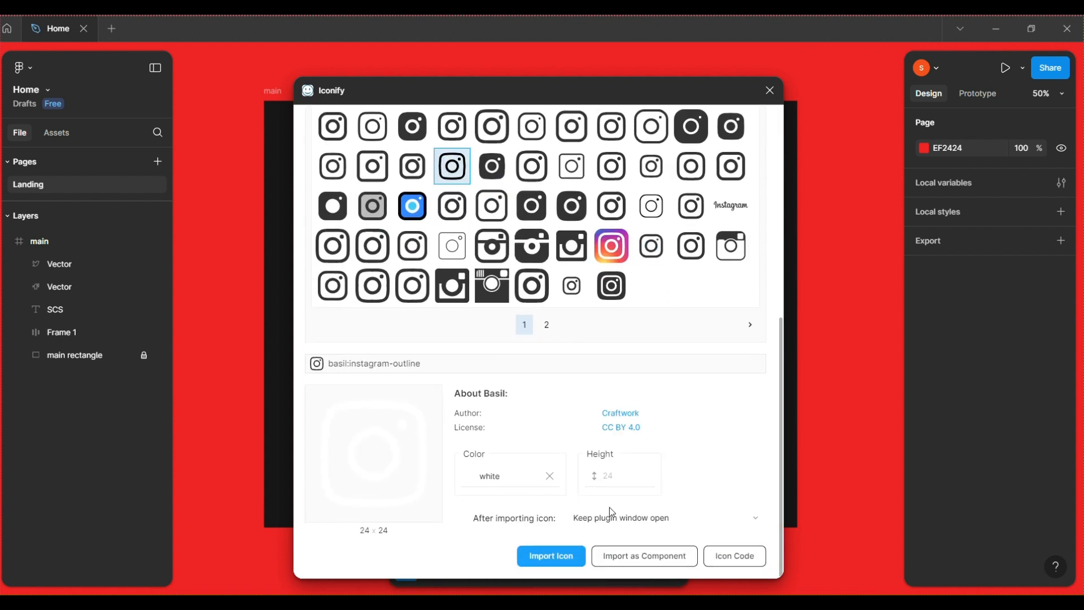
pyautogui.click(552, 556)
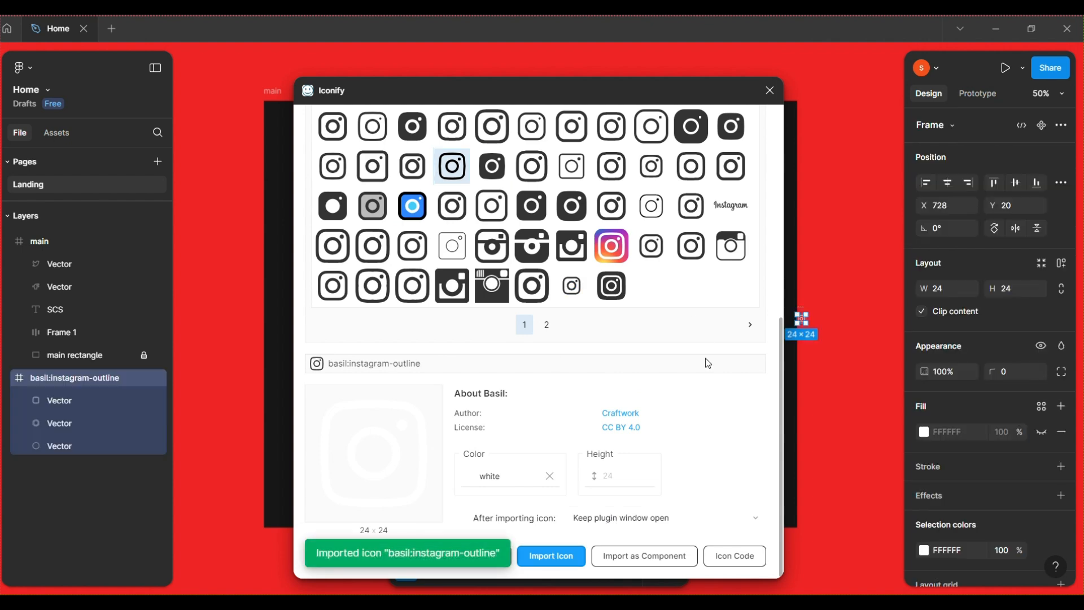
pyautogui.scroll(3, 529, 288)
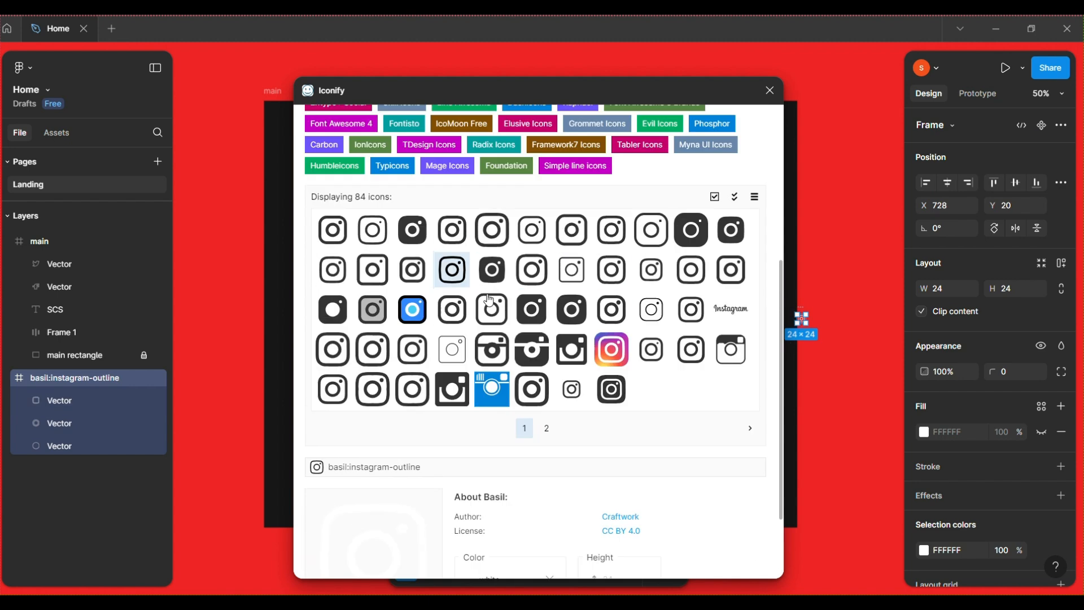
pyautogui.click(575, 314)
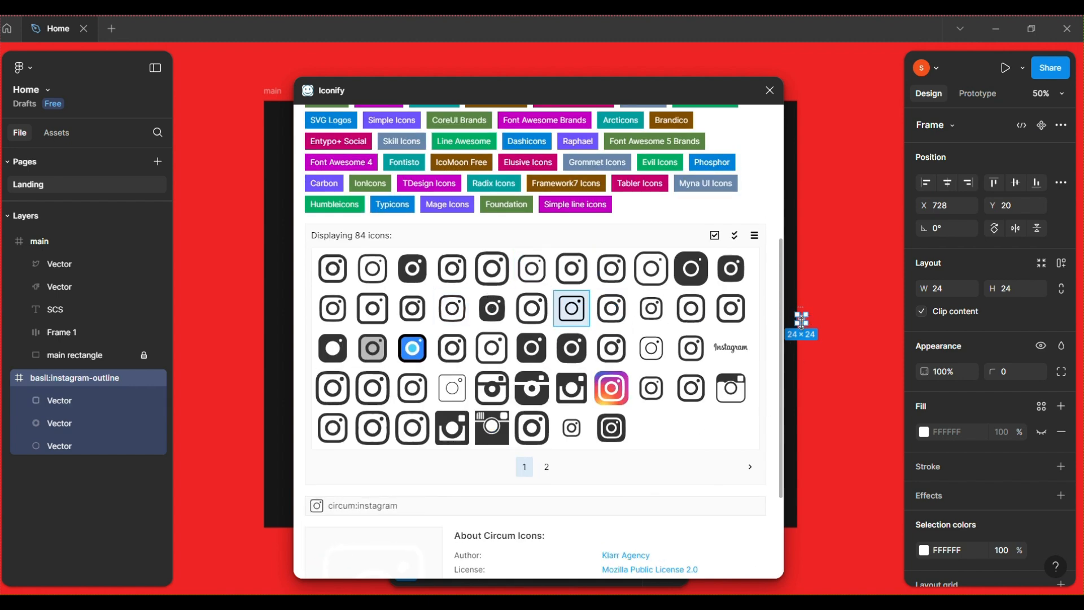
# Delete the imported basil:instagram-outline icon, starting with its outer vector and finishing with the whole frame.
pyautogui.click(805, 319)
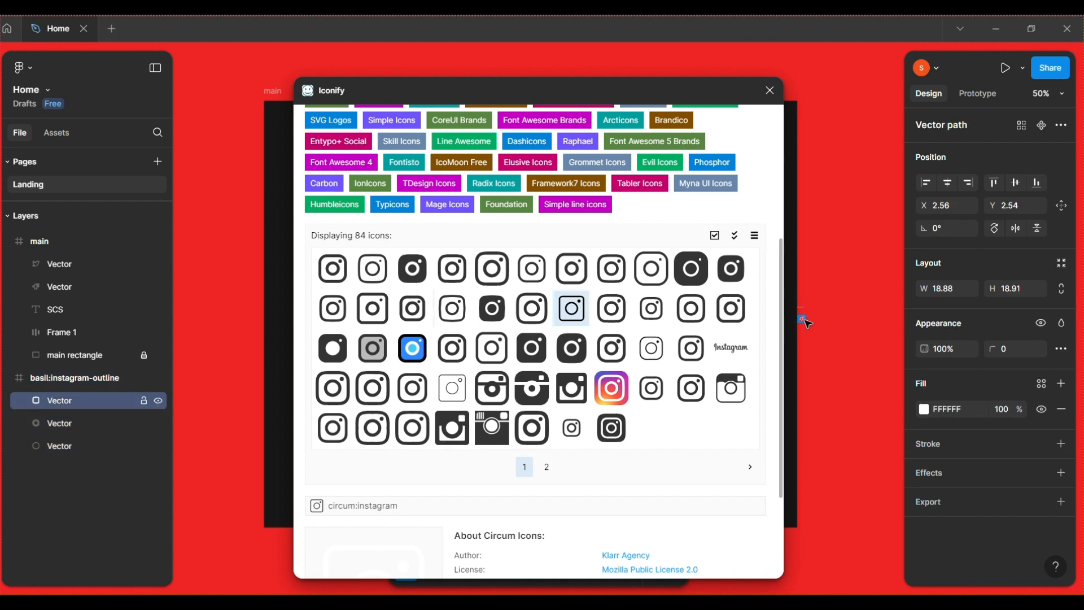
pyautogui.press('Delete')
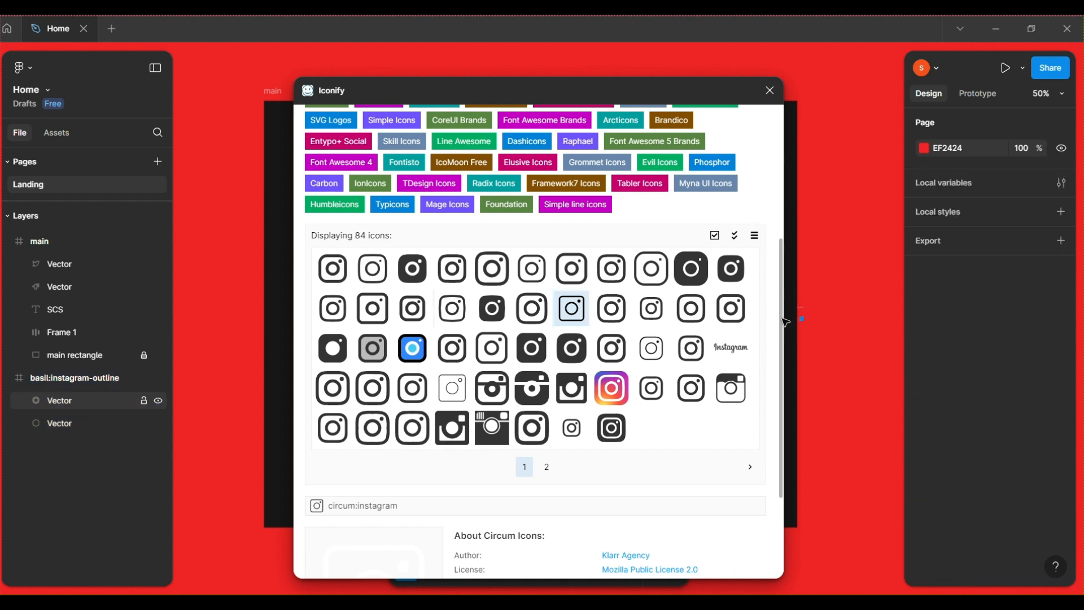
pyautogui.click(62, 371)
pyautogui.rightClick(63, 372)
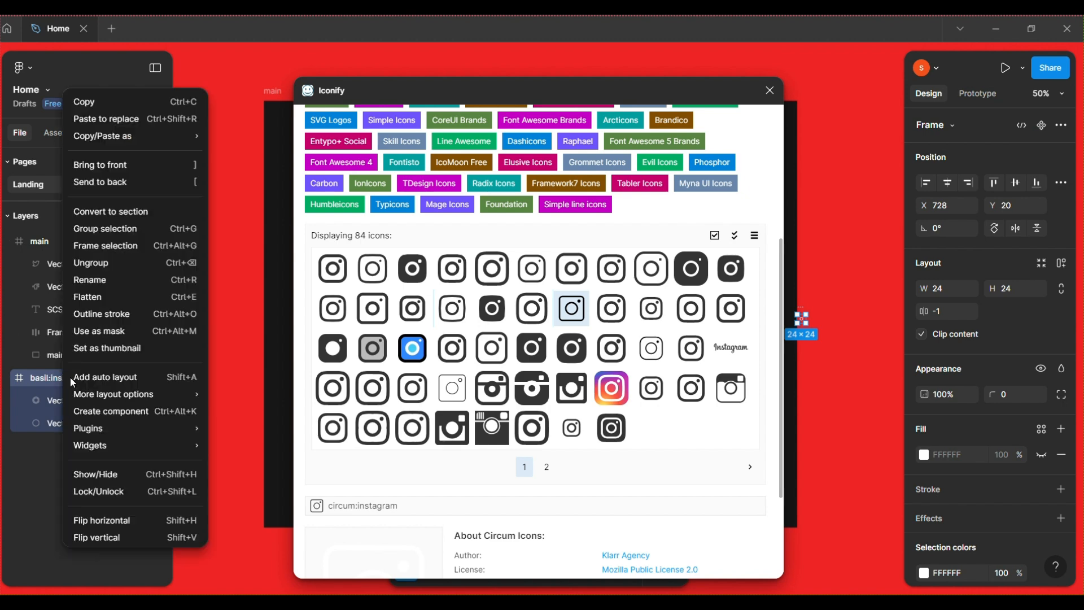
pyautogui.moveTo(80, 446)
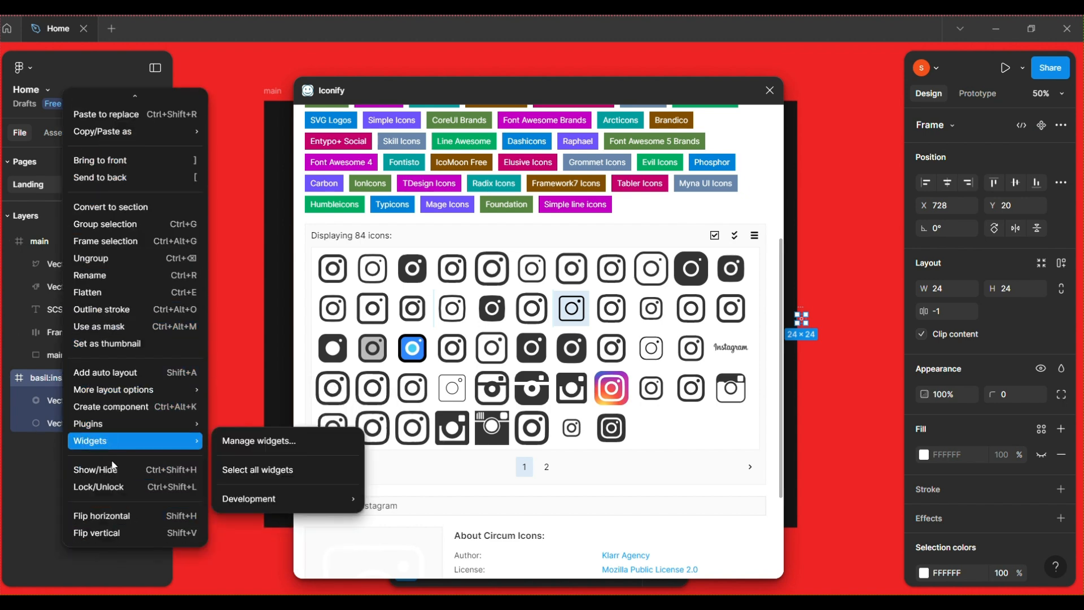
pyautogui.click(37, 485)
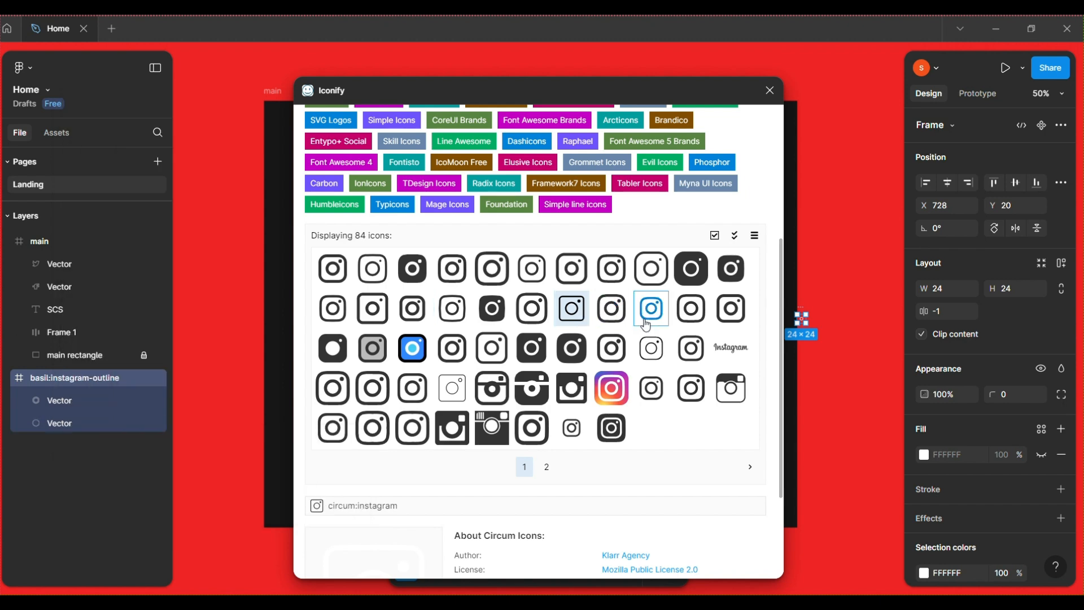
pyautogui.press('Delete')
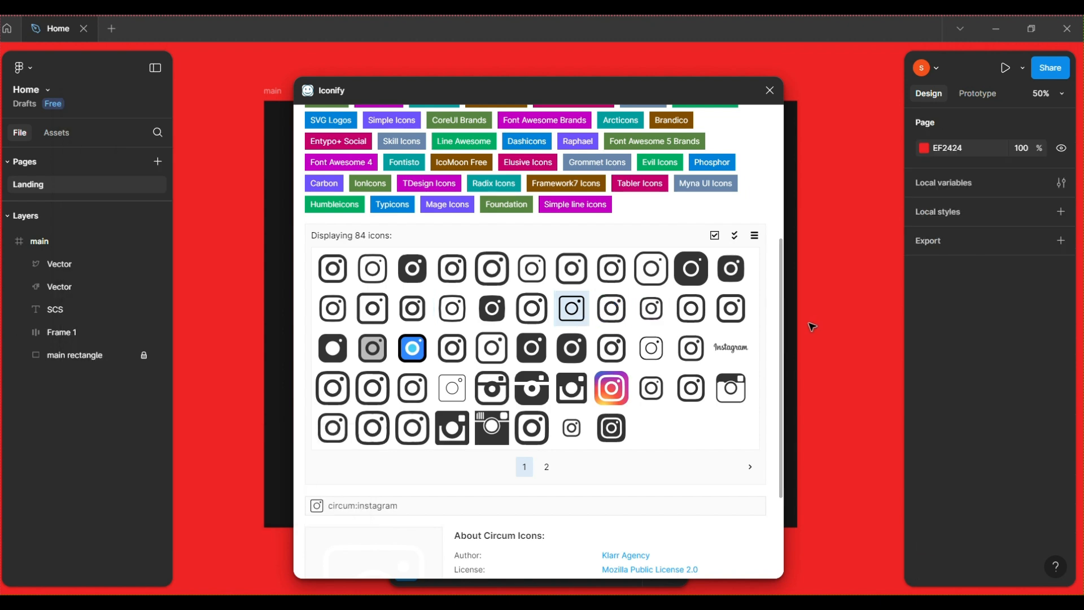
# Import the white basil:instagram-outline icon again and place the openmoji:instagram icon on the canvas beside the main frame.
pyautogui.click(459, 311)
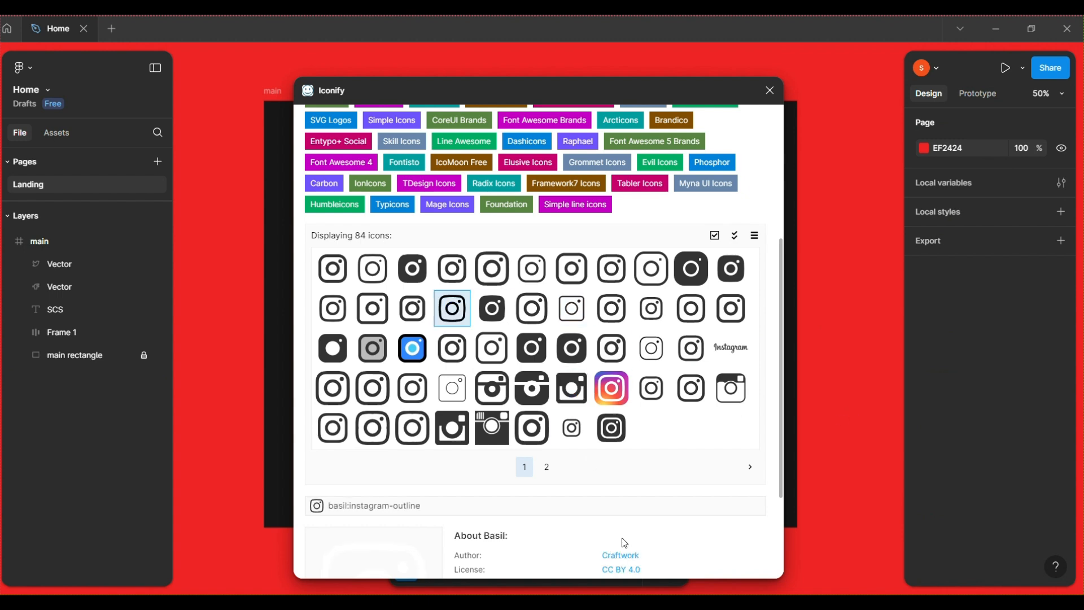
pyautogui.scroll(-3, 577, 494)
pyautogui.click(558, 559)
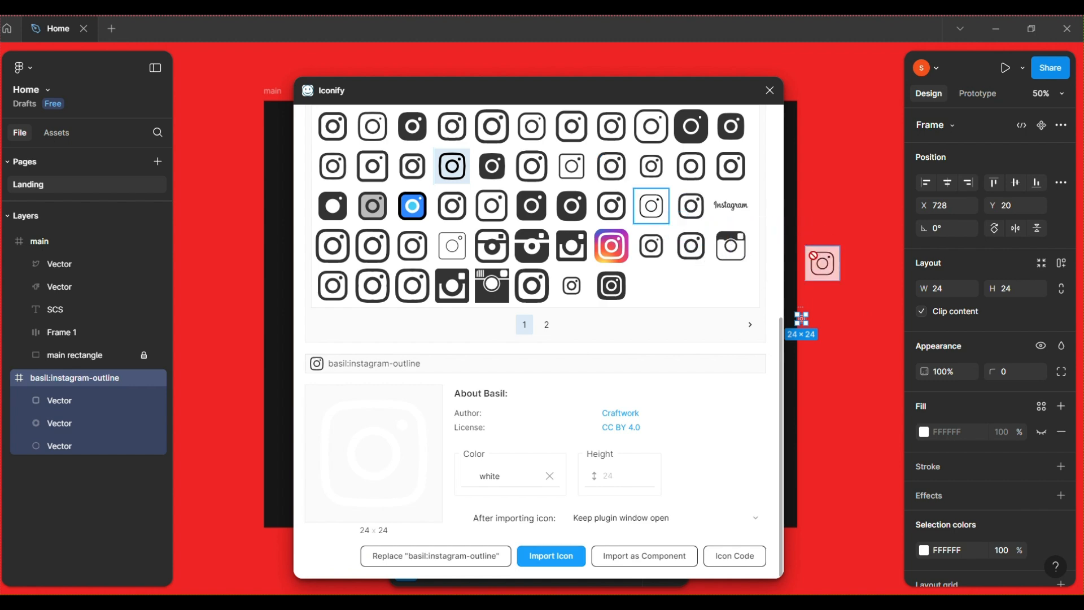
pyautogui.moveTo(812, 259); pyautogui.dragTo(812, 259)
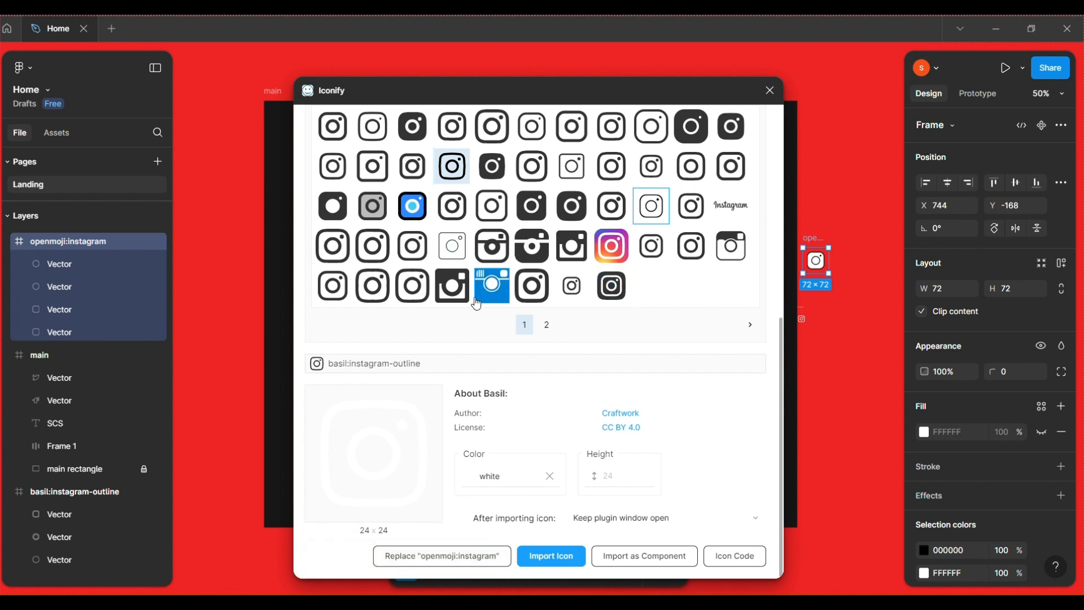
# Place the simple-icons:instagram icon beside the main frame, resize it to 64 by 62, and delete it.
pyautogui.scroll(2, 474, 303)
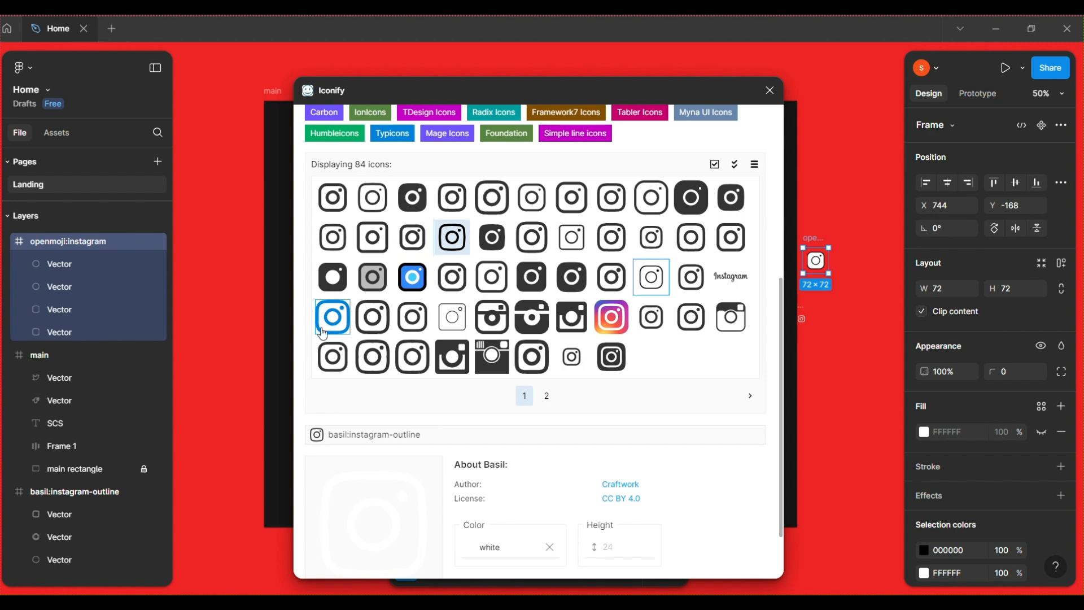
pyautogui.moveTo(335, 320); pyautogui.dragTo(838, 383)
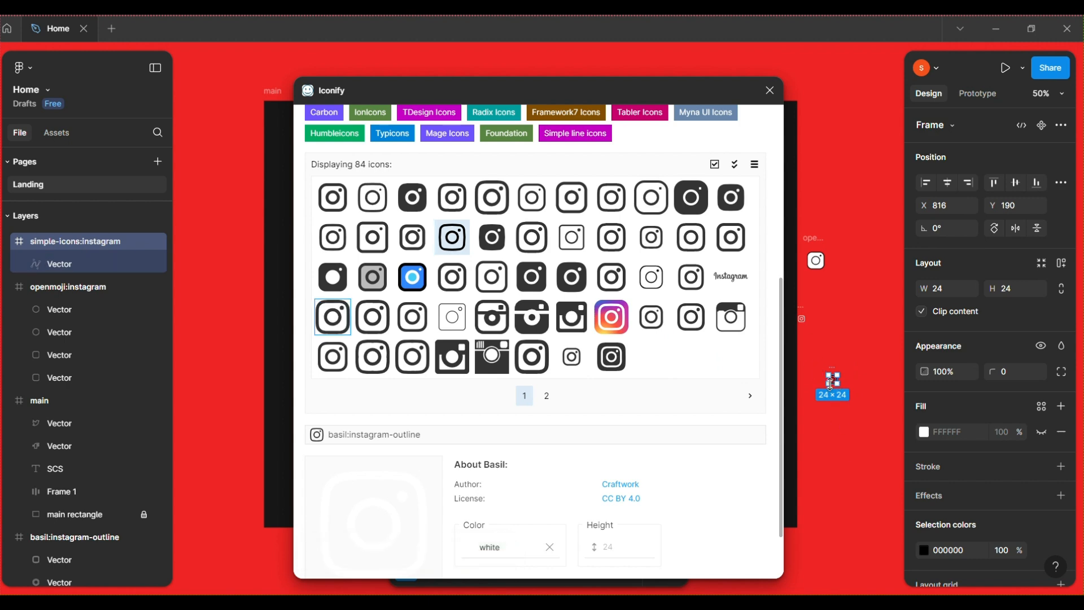
pyautogui.moveTo(841, 385); pyautogui.dragTo(852, 397)
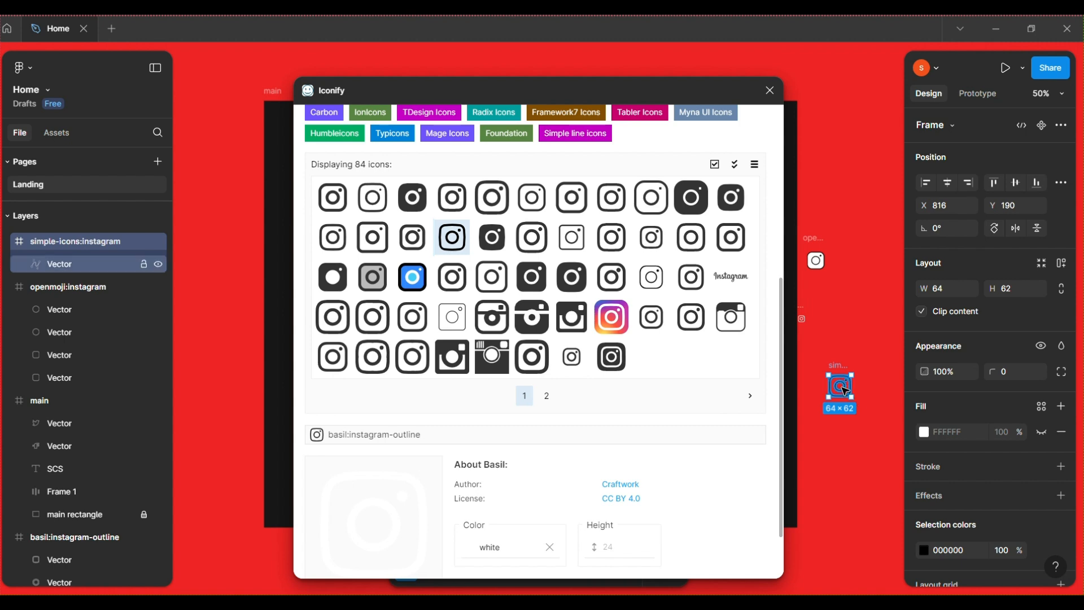
pyautogui.press('Delete')
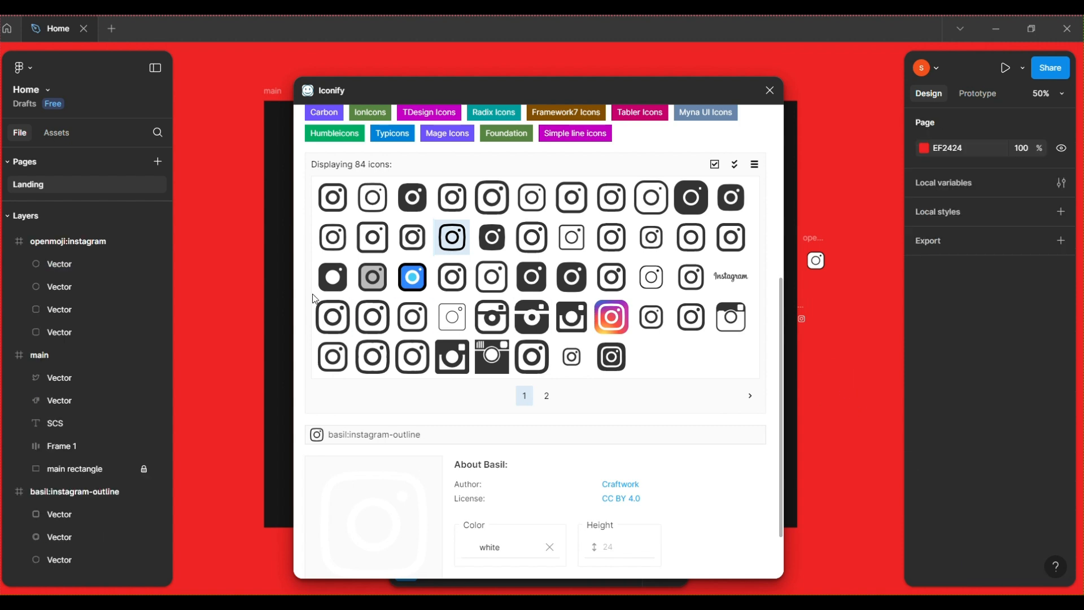
# Place the arcticons:instagram icon on the canvas below the other Instagram icons and close the Iconify plugin.
pyautogui.click(445, 317)
pyautogui.scroll(-2, 445, 317)
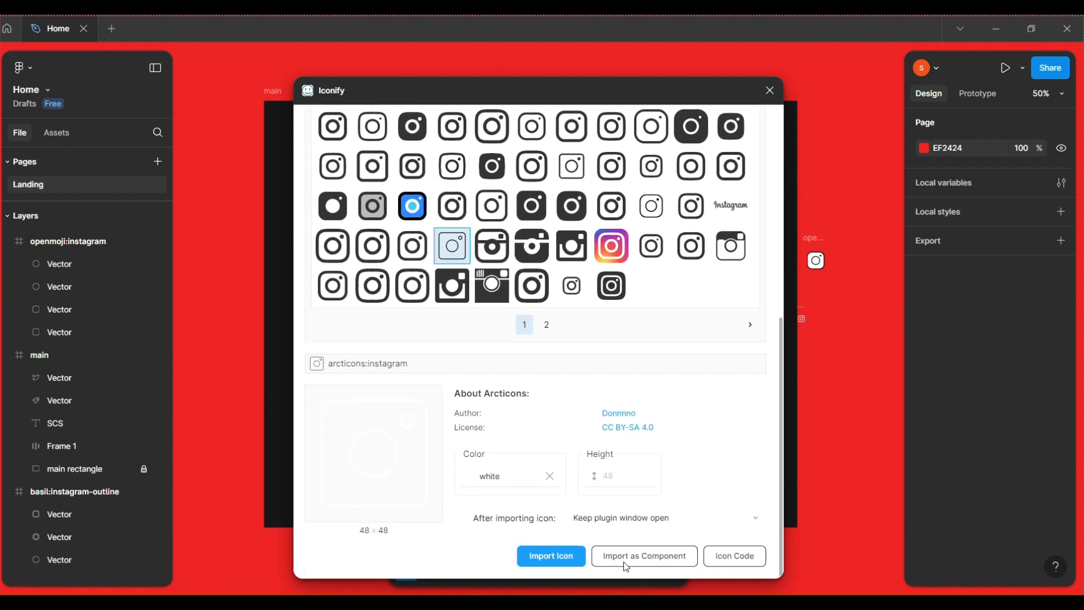
pyautogui.moveTo(460, 251); pyautogui.dragTo(845, 382)
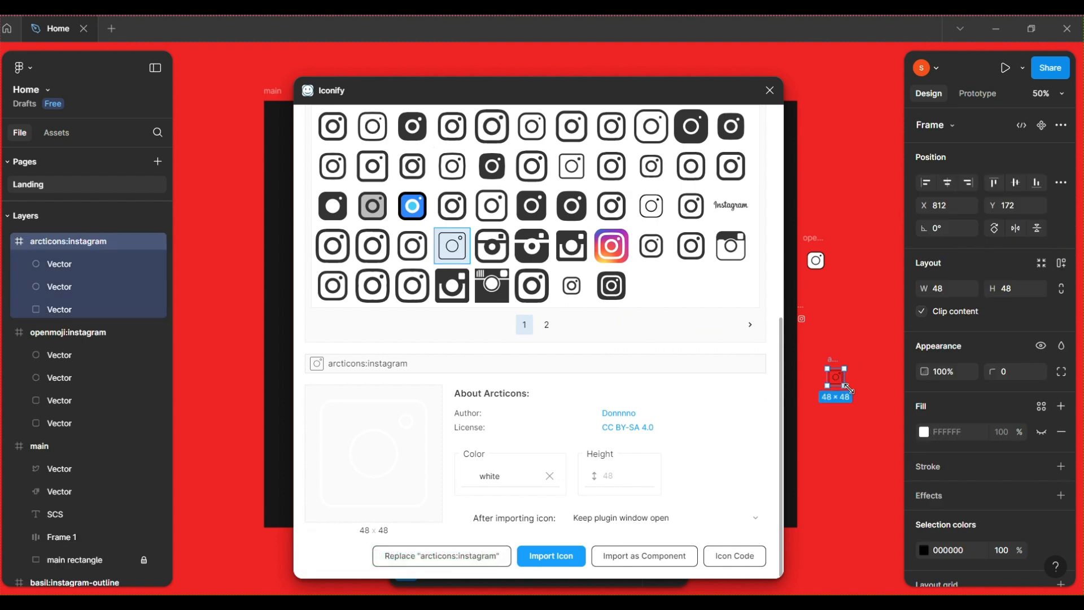
pyautogui.click(771, 90)
# Pull the black outline vector out of the openmoji:instagram icon and delete it.
pyautogui.click(825, 263)
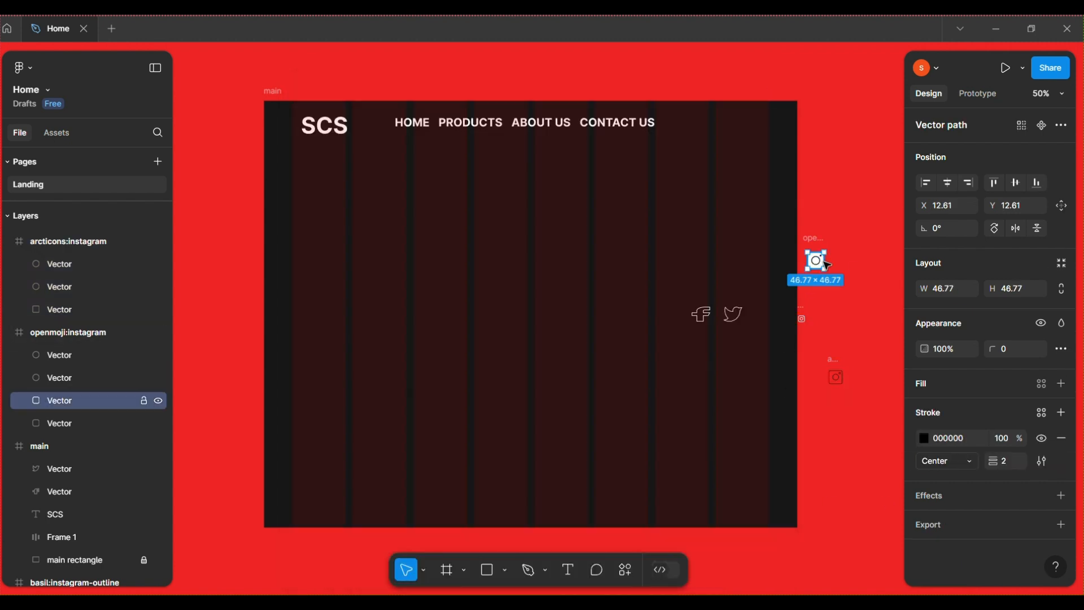
pyautogui.moveTo(825, 263); pyautogui.dragTo(657, 318)
pyautogui.press('Delete')
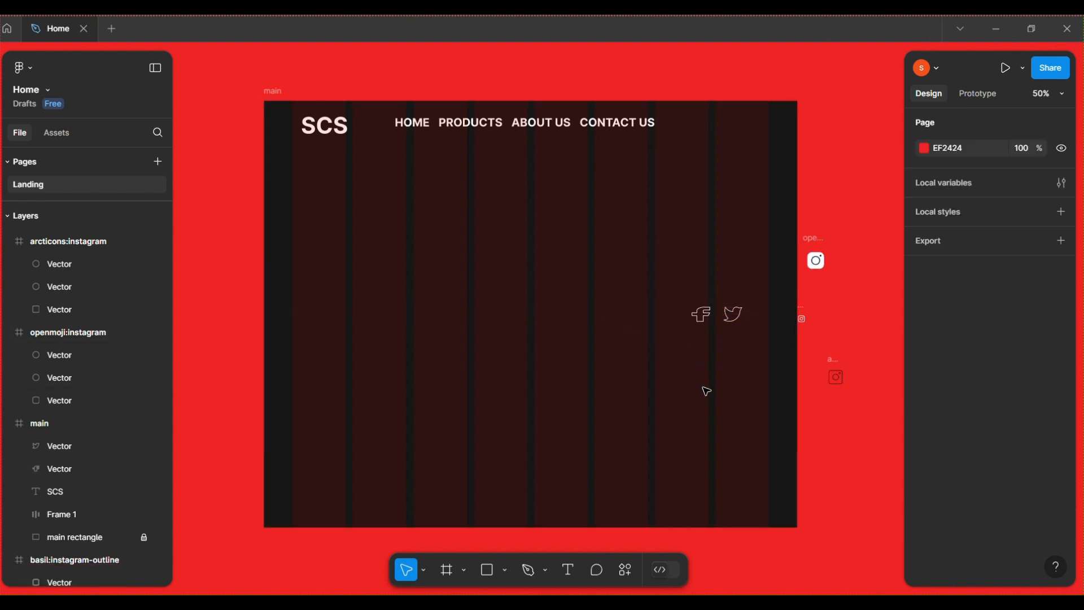
# Try moving the openmoji:instagram icon's dot and circle vectors into the main frame one at a time, and undo the moves.
pyautogui.moveTo(819, 259); pyautogui.dragTo(596, 322)
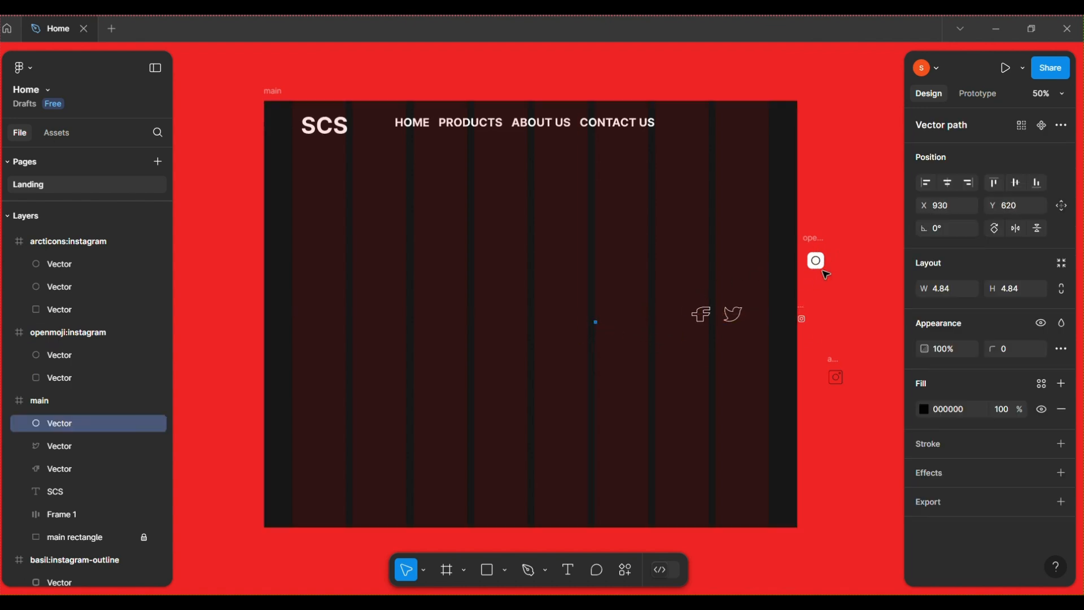
pyautogui.moveTo(817, 261); pyautogui.dragTo(622, 314)
pyautogui.hotkey('ctrl', 'z')
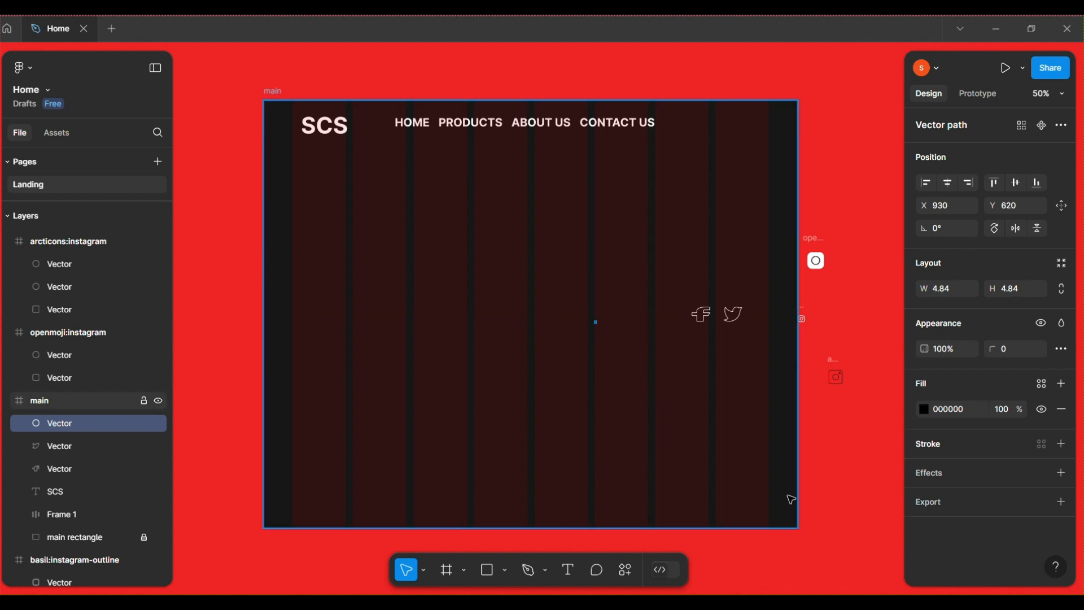
pyautogui.hotkey('ctrl', 'z')
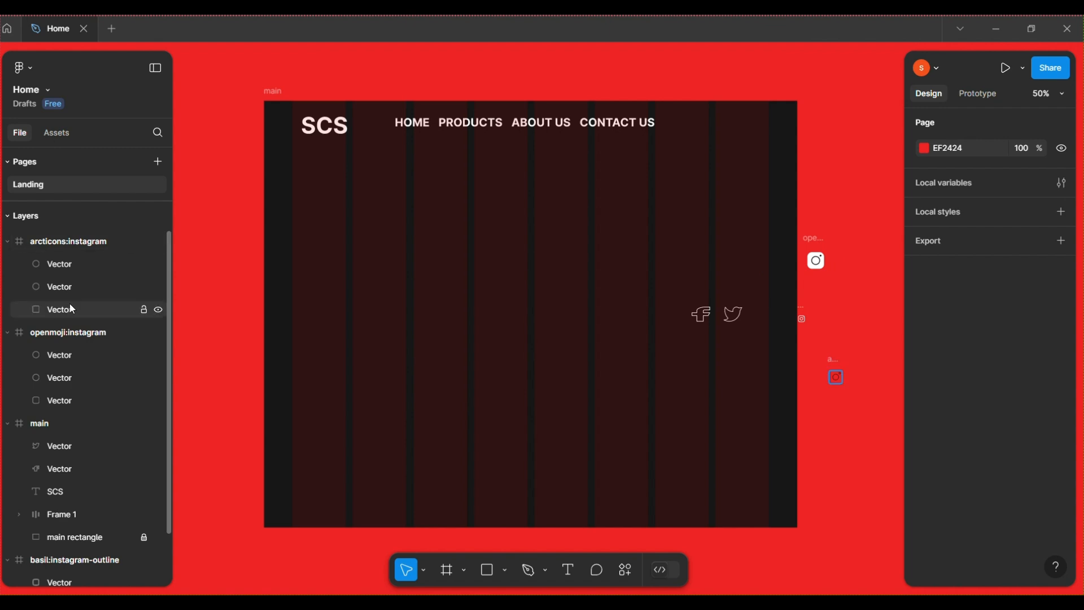
# Move the three remaining openmoji:instagram vectors together into the main frame, just left of the facebook icon, undoing an auto layout attempt first.
pyautogui.click(814, 264)
pyautogui.click(851, 300)
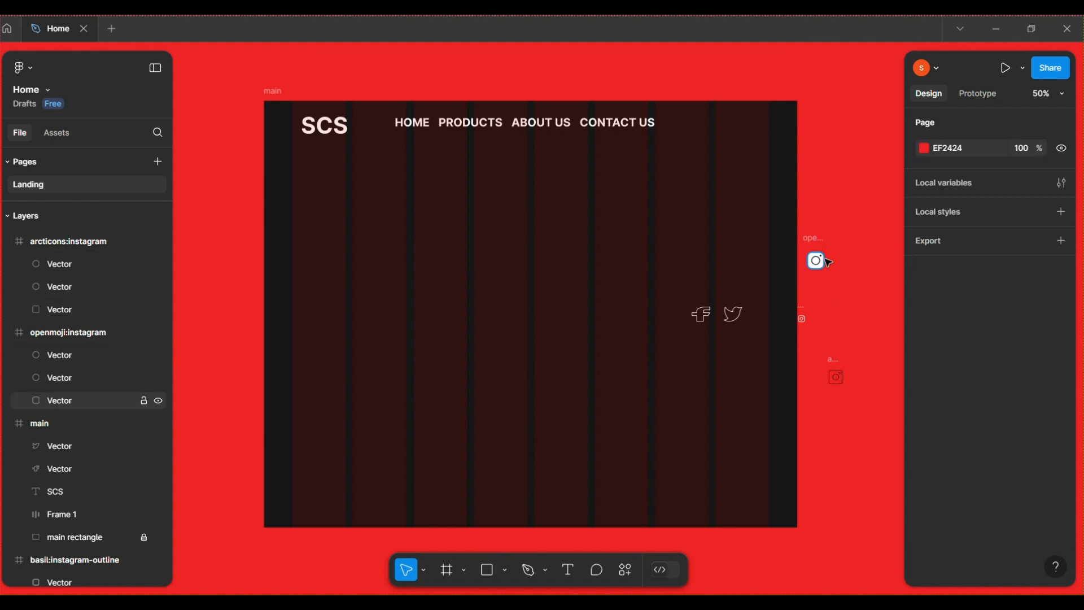
pyautogui.click(819, 269)
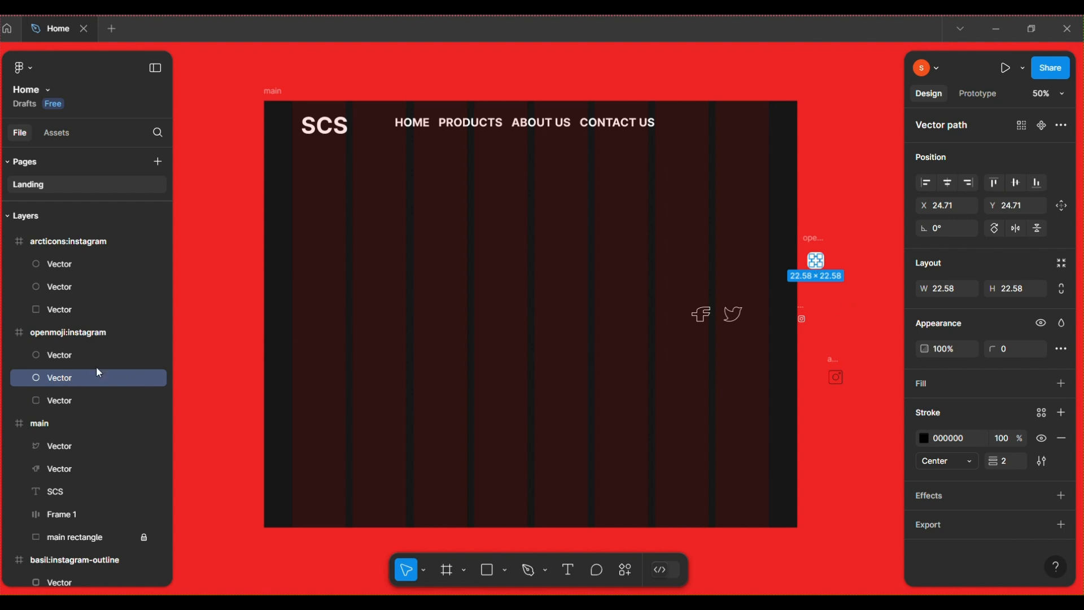
pyautogui.keyDown('shift'); pyautogui.click(56, 402); pyautogui.keyUp('shift')
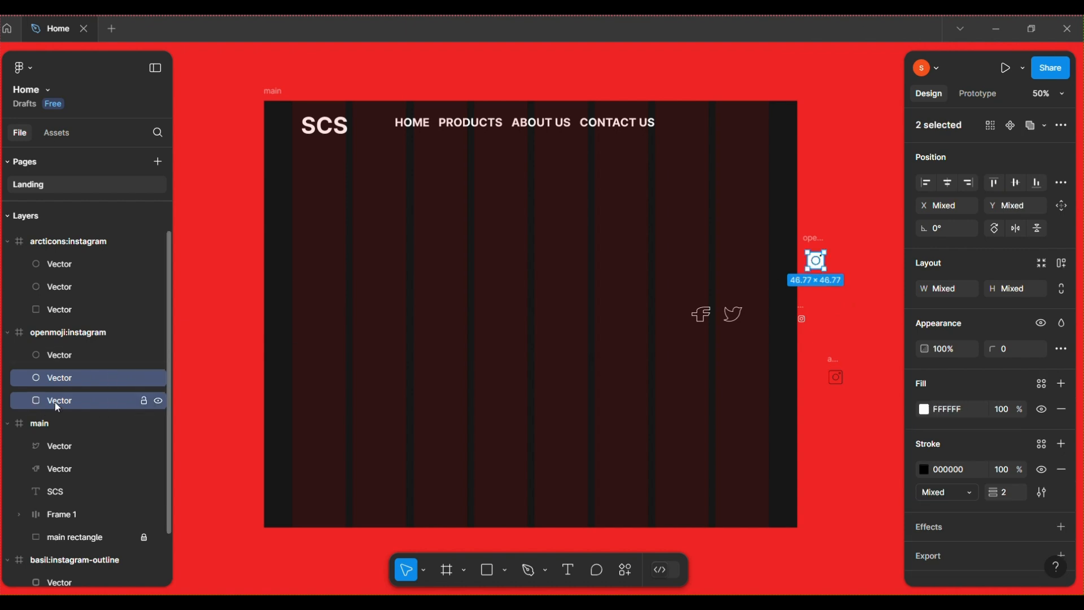
pyautogui.keyDown('shift'); pyautogui.click(58, 354); pyautogui.keyUp('shift')
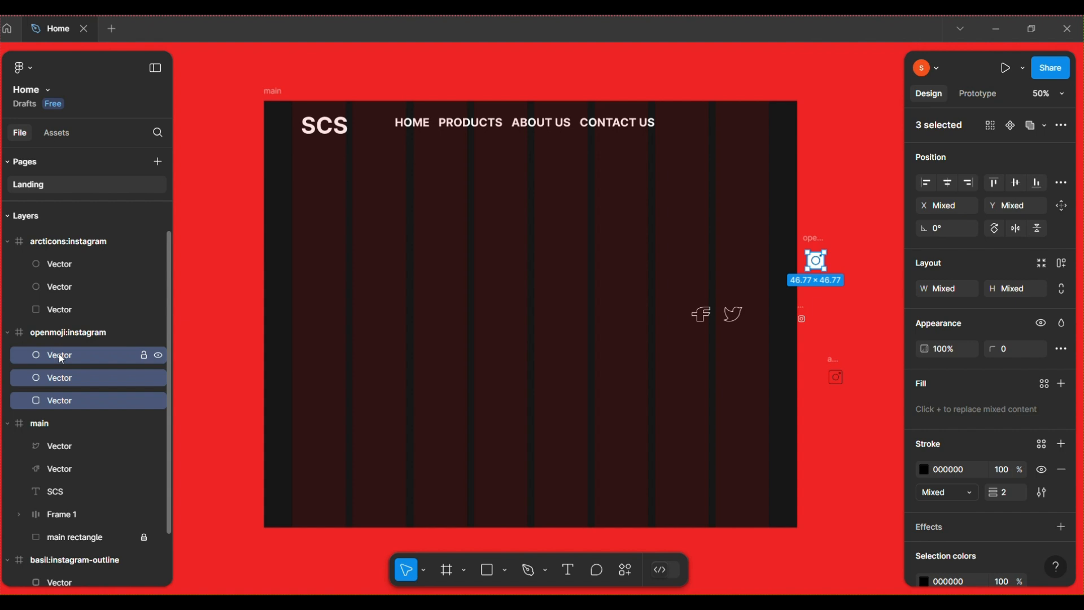
pyautogui.hotkey('shift', 'a')
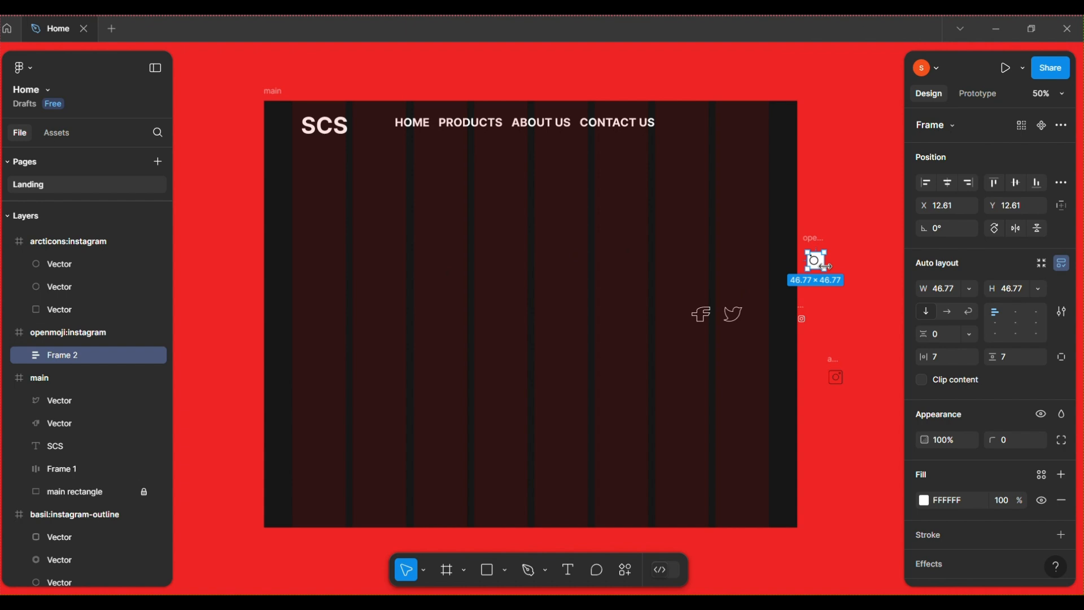
pyautogui.hotkey('ctrl', 'z')
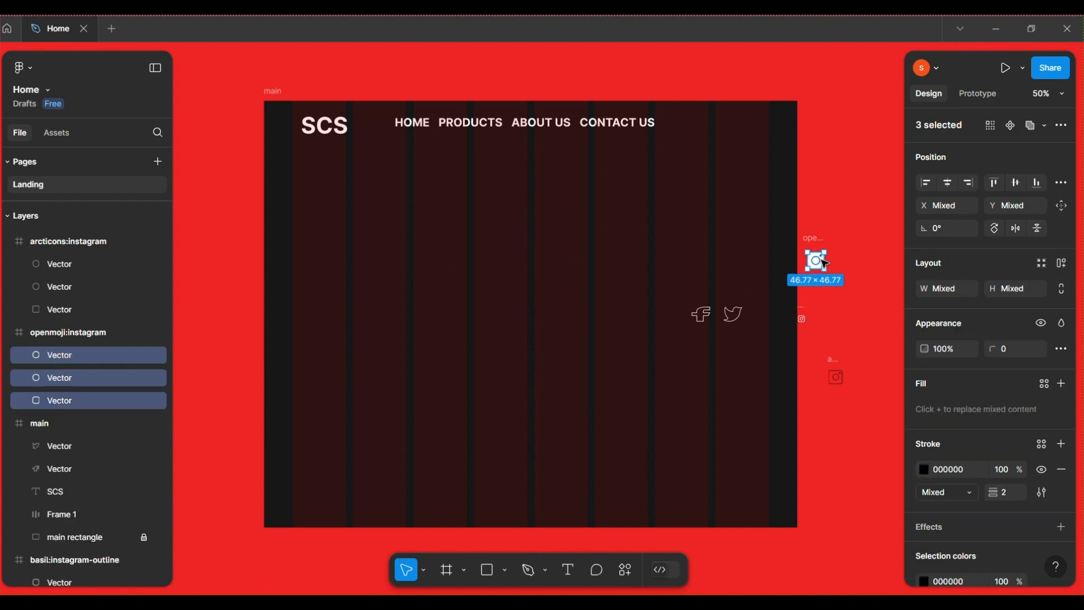
pyautogui.moveTo(825, 264); pyautogui.dragTo(682, 320)
pyautogui.click(700, 381)
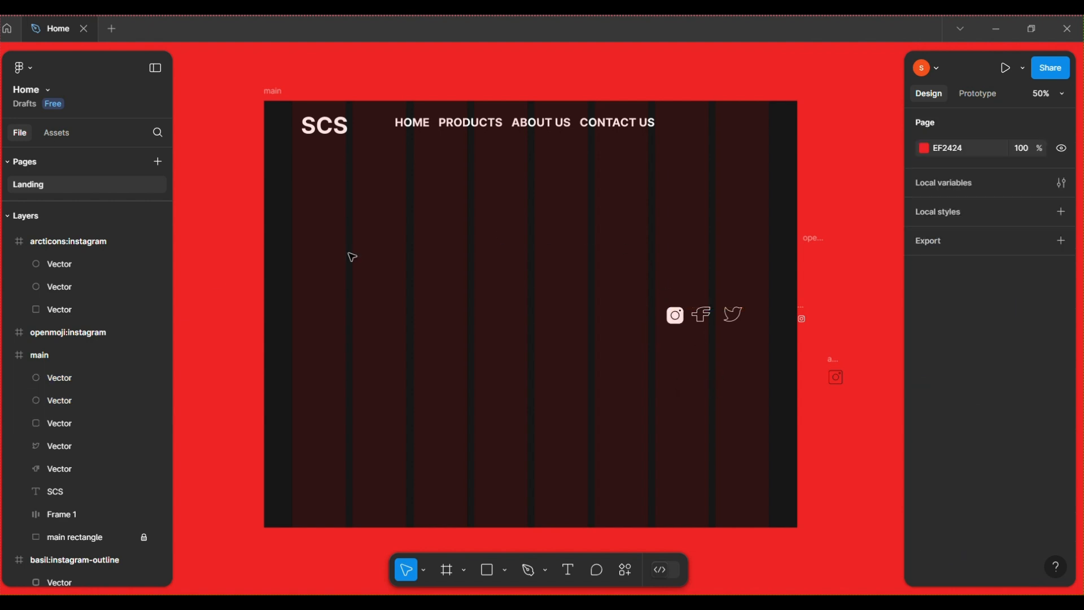
# Delete the leftover arcticons:instagram, basil:instagram-outline and openmoji:instagram icon frames outside the main frame.
pyautogui.click(90, 243)
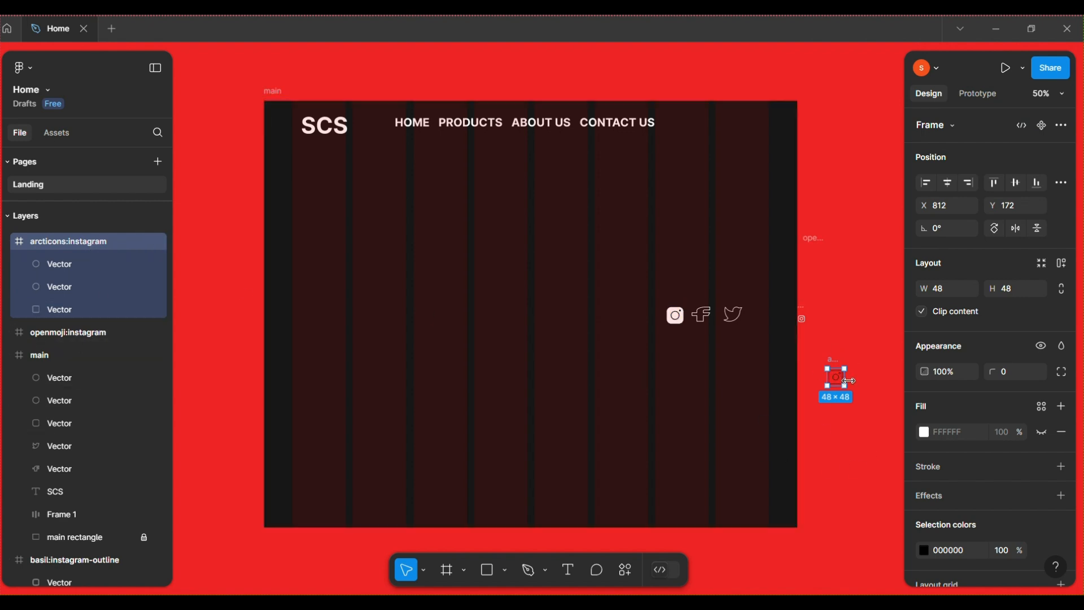
pyautogui.press('Delete')
pyautogui.click(802, 321)
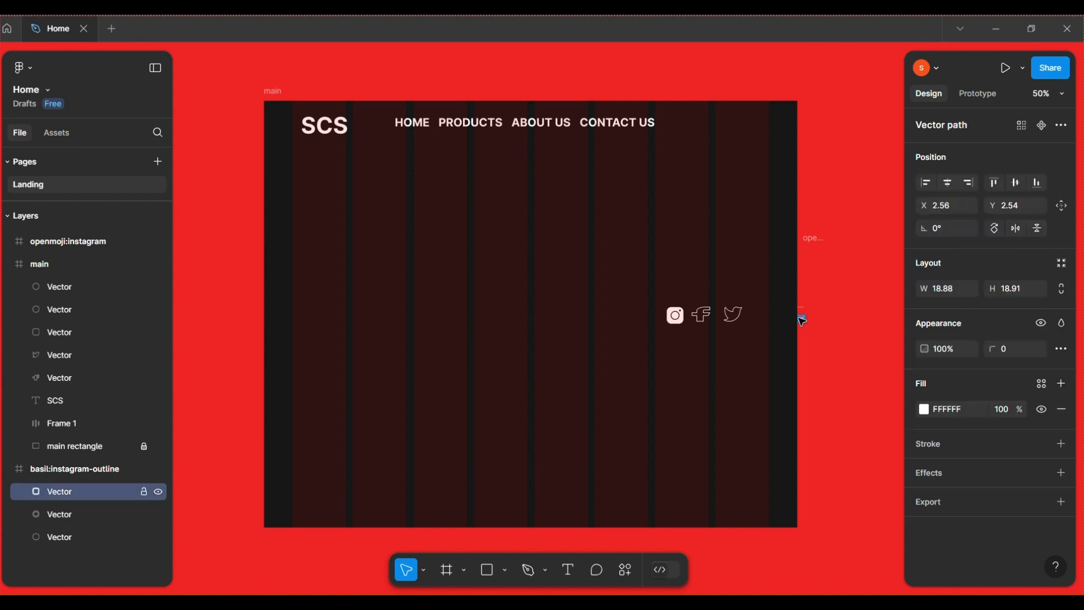
pyautogui.press('Delete')
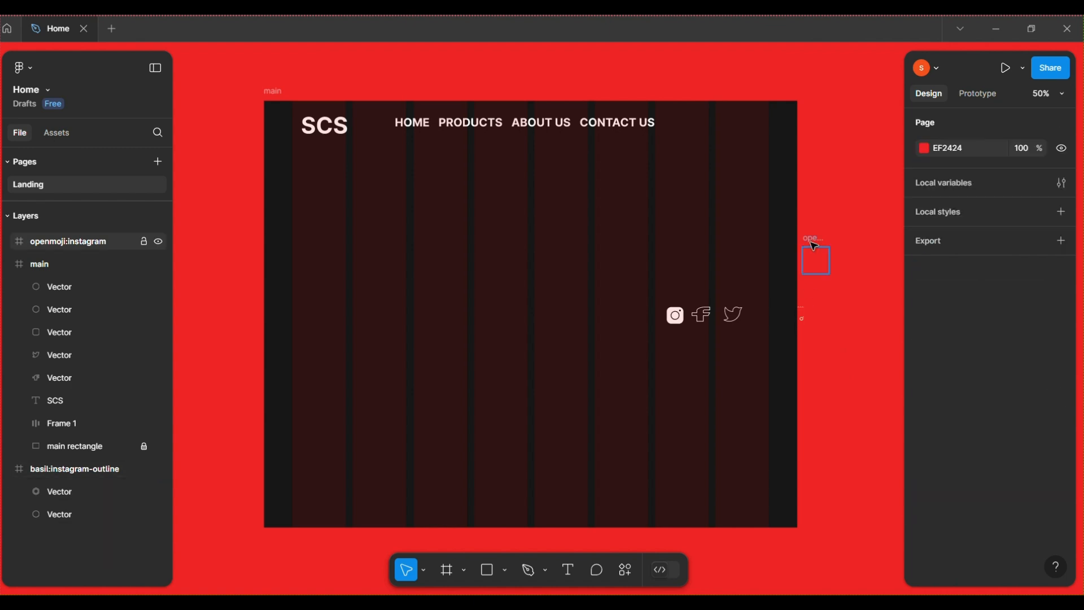
pyautogui.click(805, 323)
pyautogui.press('Delete')
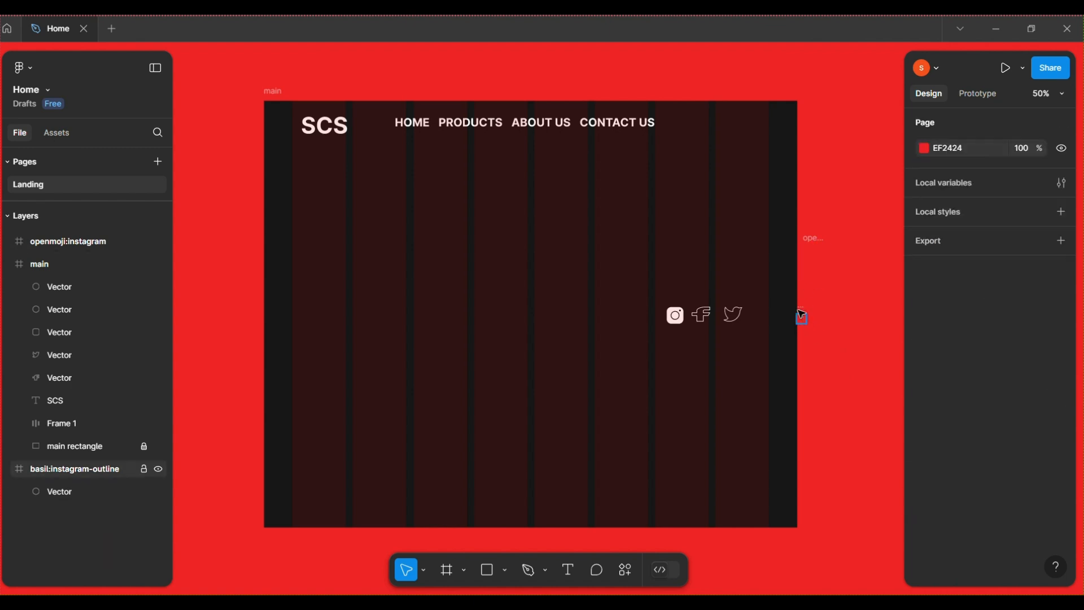
pyautogui.click(803, 308)
pyautogui.press('Delete')
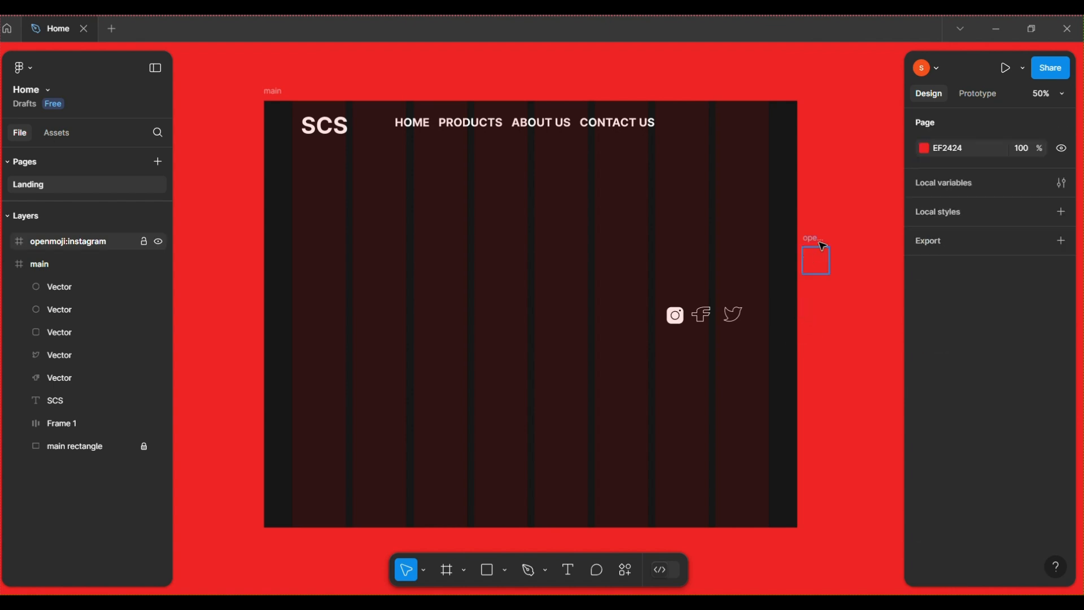
pyautogui.click(831, 251)
pyautogui.press('Delete')
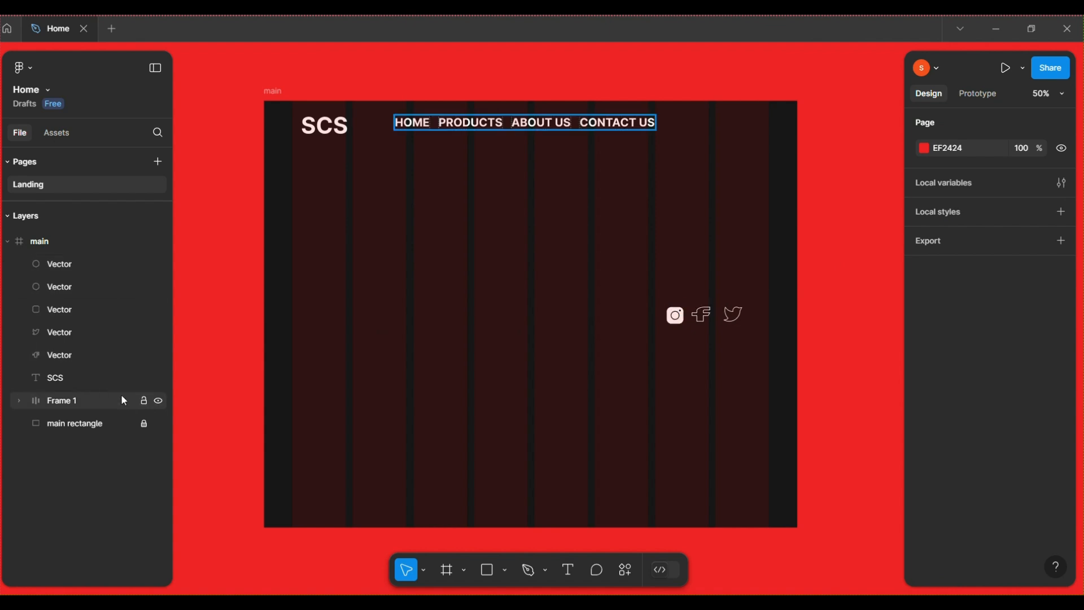
pyautogui.click(676, 316)
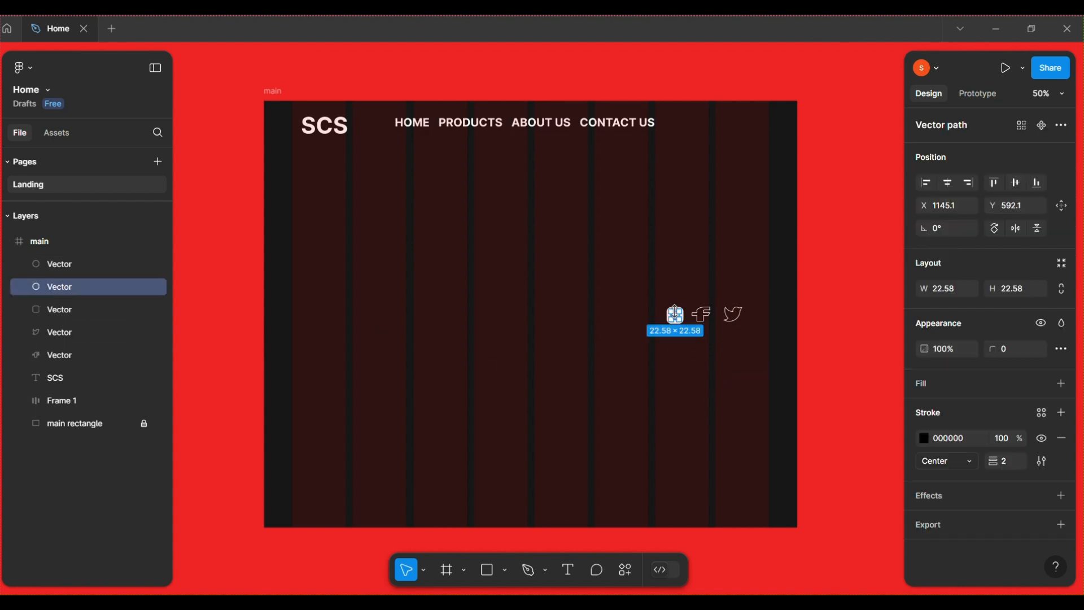
pyautogui.click(700, 320)
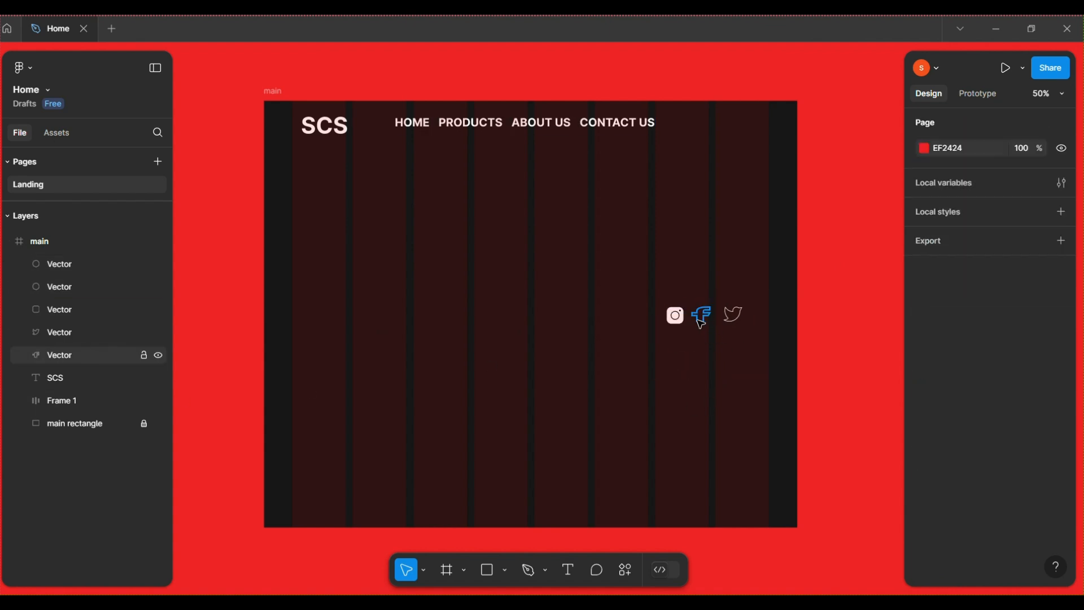
pyautogui.click(699, 319)
pyautogui.click(736, 316)
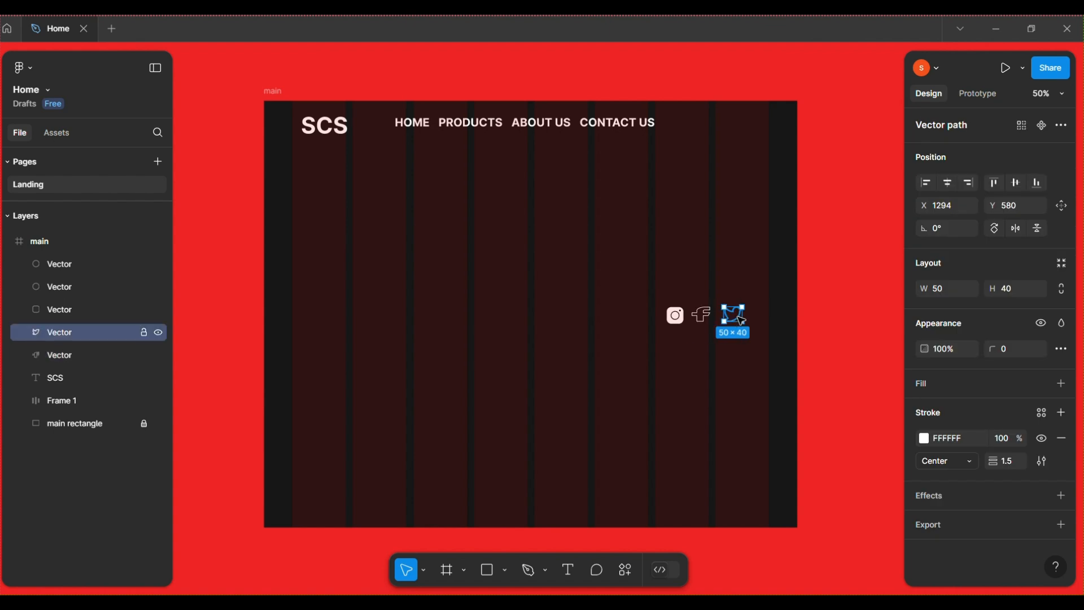
pyautogui.click(685, 320)
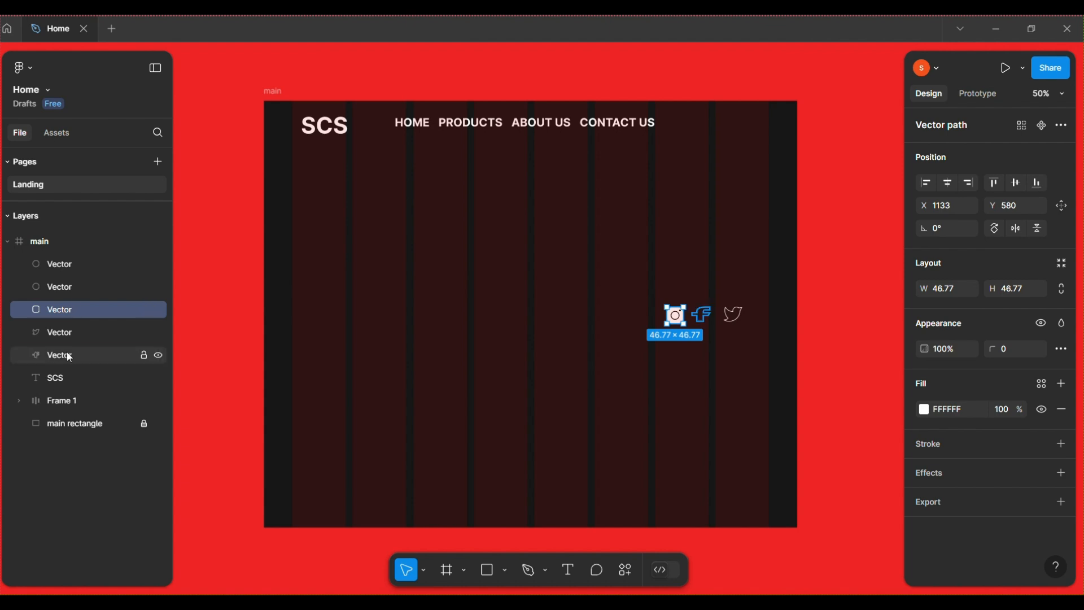
pyautogui.click(740, 418)
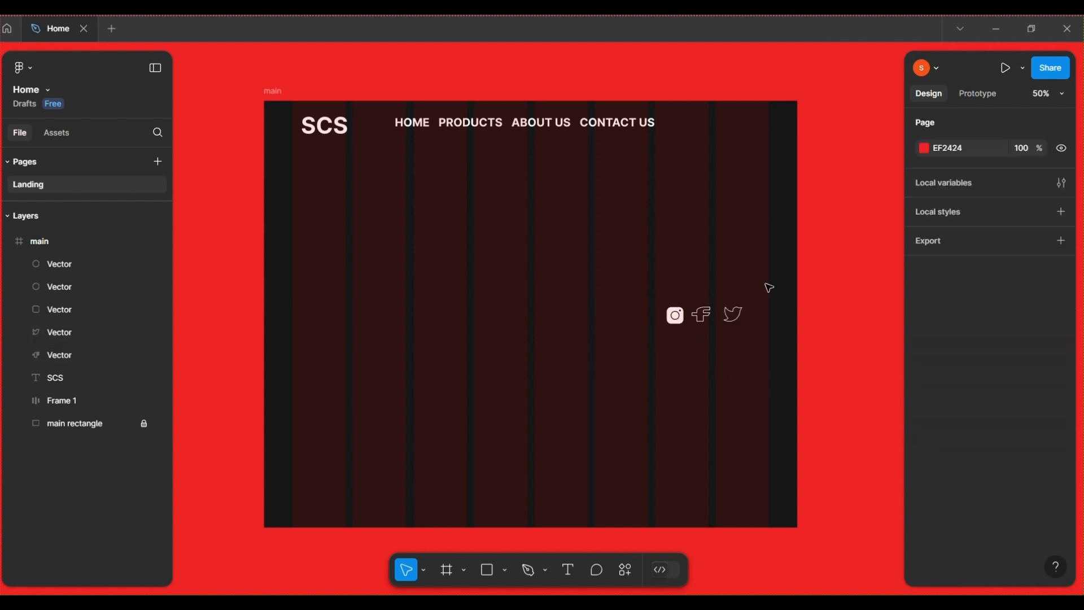
# Wrap the facebook and twitter vectors and the three Instagram vectors together in one horizontal auto layout frame.
pyautogui.click(69, 358)
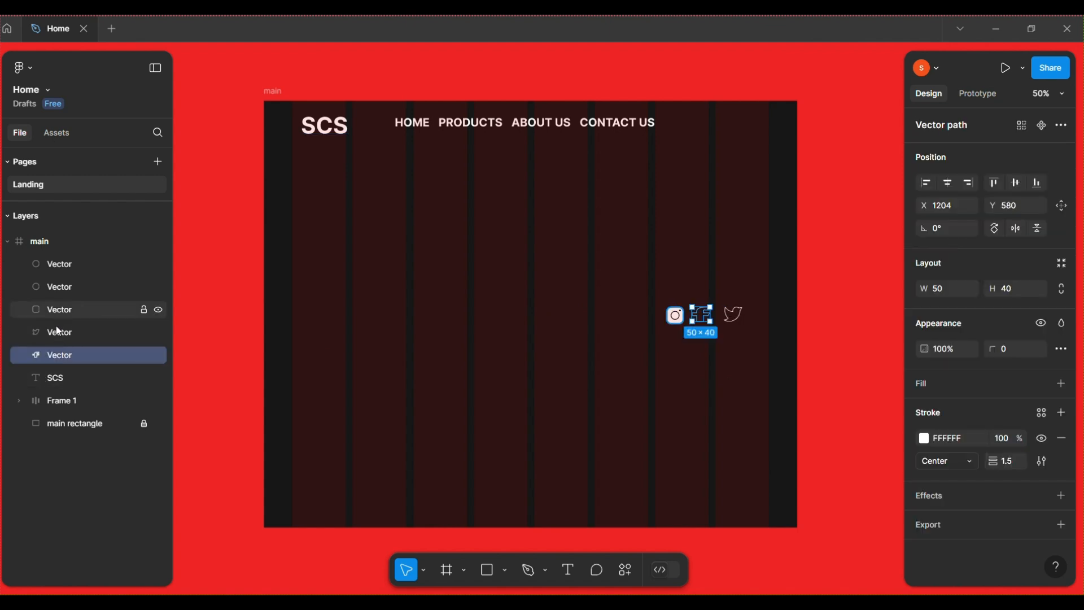
pyautogui.keyDown('shift'); pyautogui.click(56, 327); pyautogui.keyUp('shift')
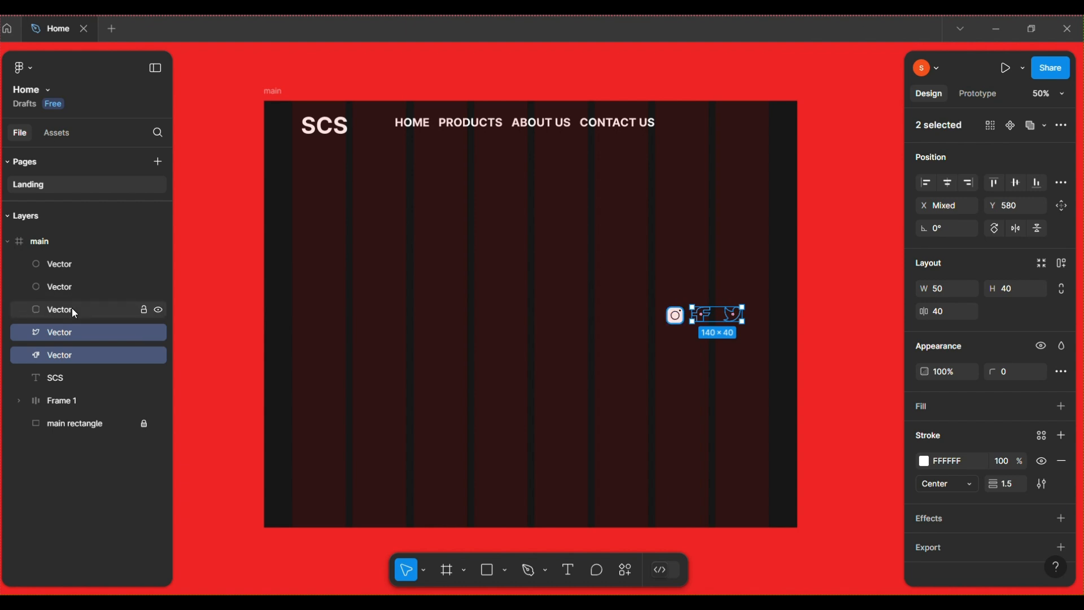
pyautogui.keyDown('shift'); pyautogui.click(72, 309); pyautogui.keyUp('shift')
pyautogui.keyDown('shift'); pyautogui.click(76, 286); pyautogui.keyUp('shift')
pyautogui.keyDown('shift'); pyautogui.click(78, 266); pyautogui.keyUp('shift')
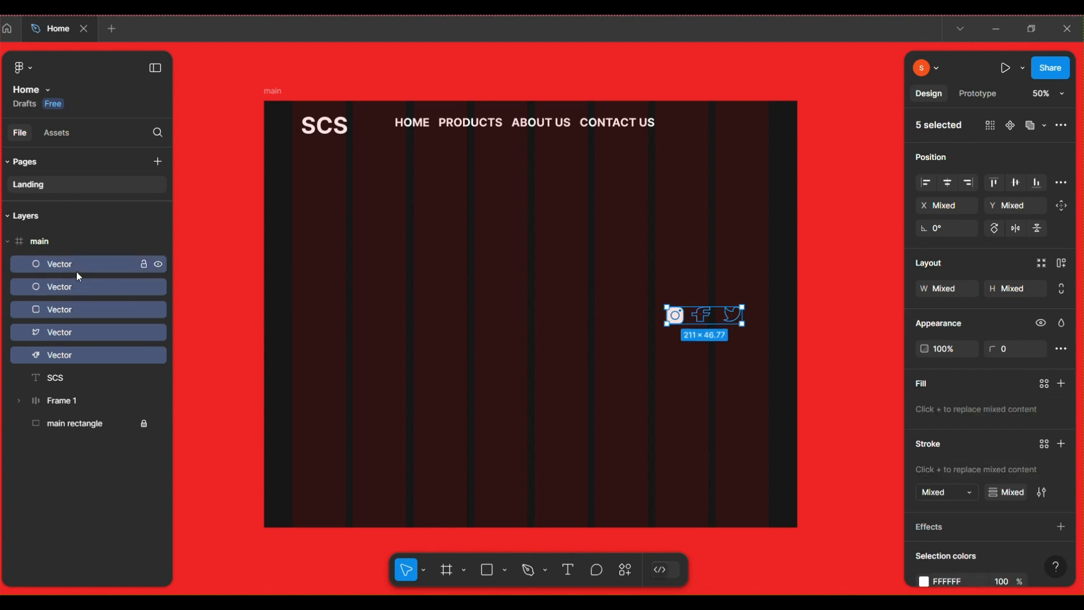
pyautogui.hotkey('shift', 'a')
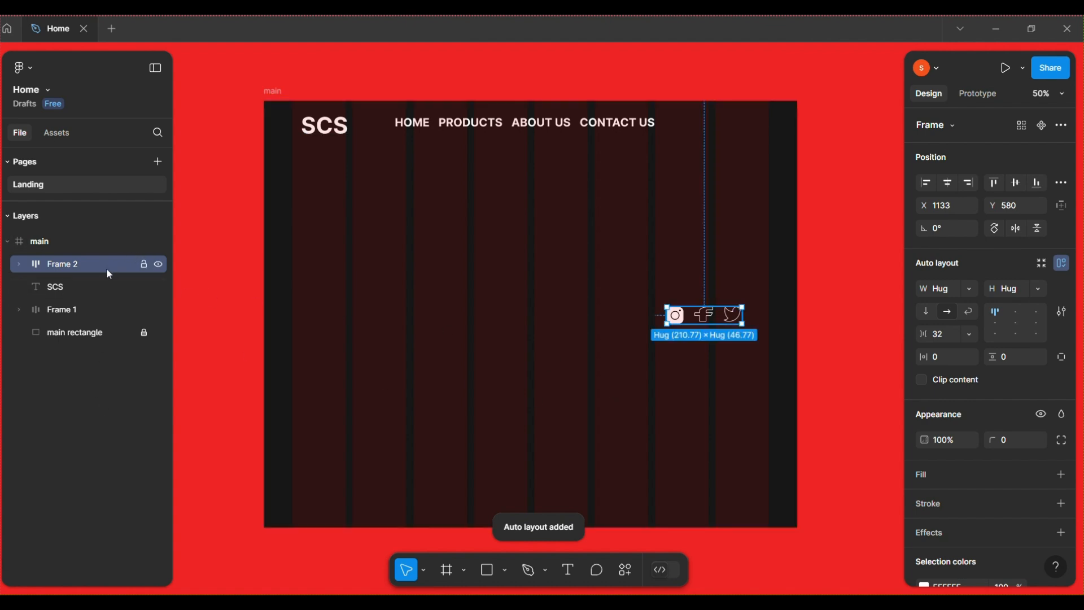
# Rename the new auto layout frame of icons to "social handles".
pyautogui.doubleClick(87, 265)
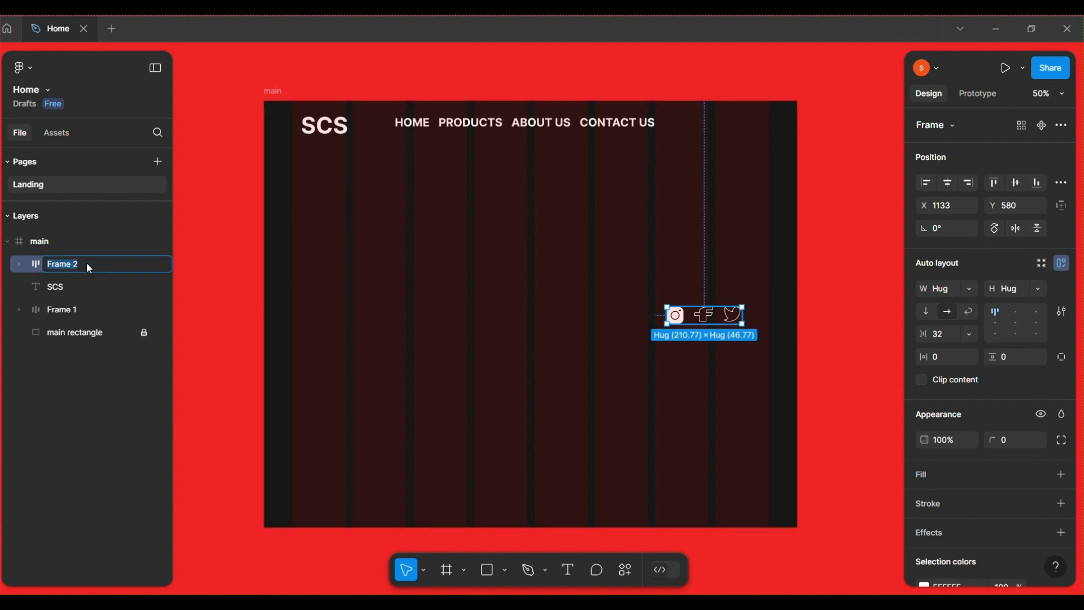
pyautogui.write('social handles')
pyautogui.click(662, 401)
# Resize the social handles frame from both sides so it starts at X 1156 and is 211 wide.
pyautogui.click(718, 316)
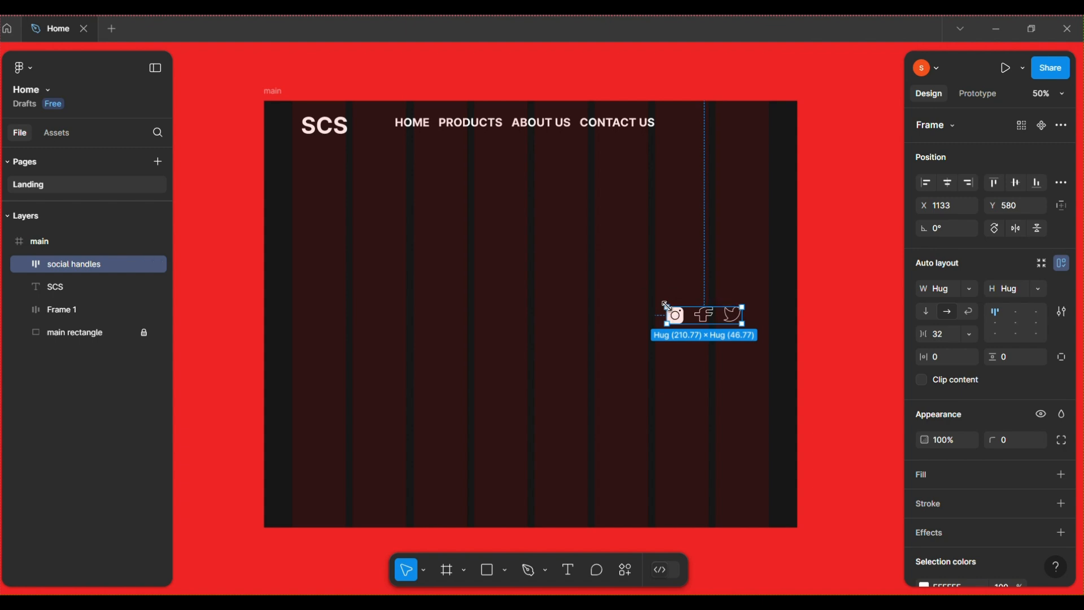
pyautogui.moveTo(667, 306); pyautogui.dragTo(673, 306)
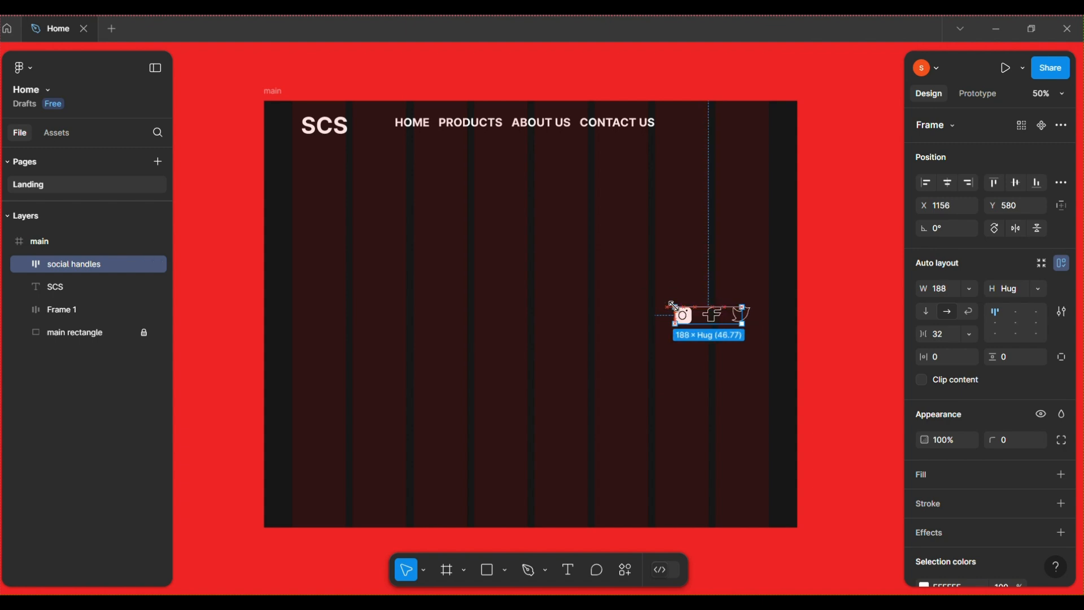
pyautogui.click(744, 357)
pyautogui.click(742, 314)
pyautogui.moveTo(747, 315); pyautogui.dragTo(753, 316)
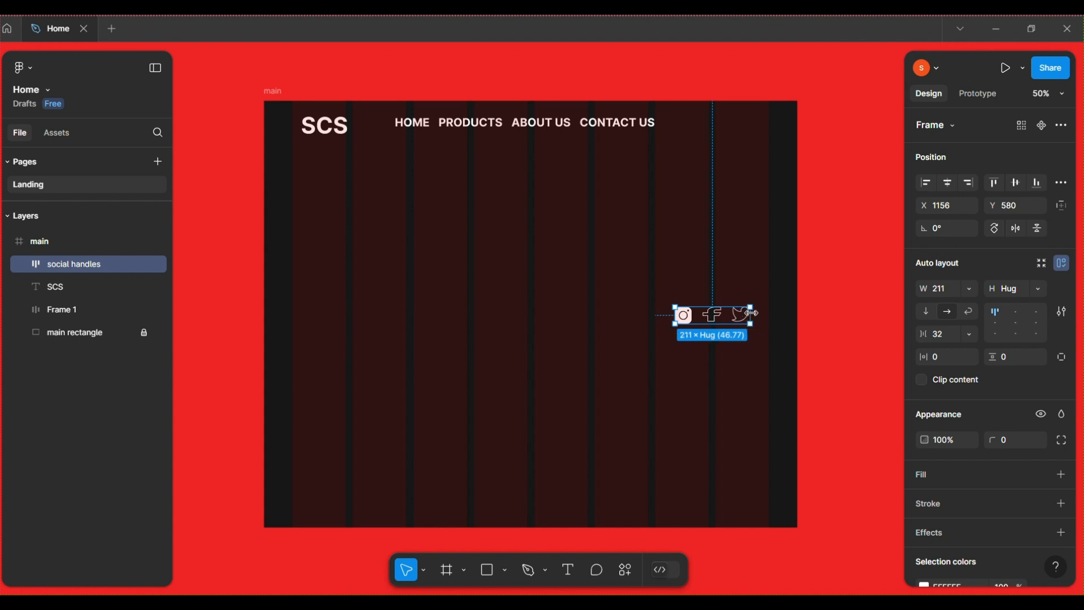
pyautogui.click(759, 382)
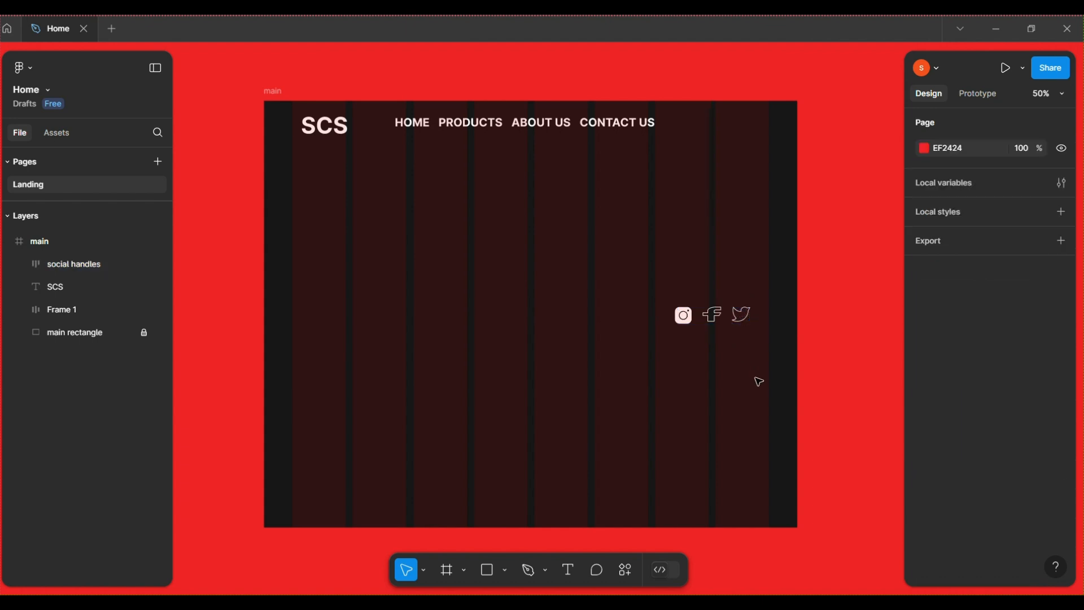
# Align the social handles frame to the top and right edges of the main frame.
pyautogui.click(713, 317)
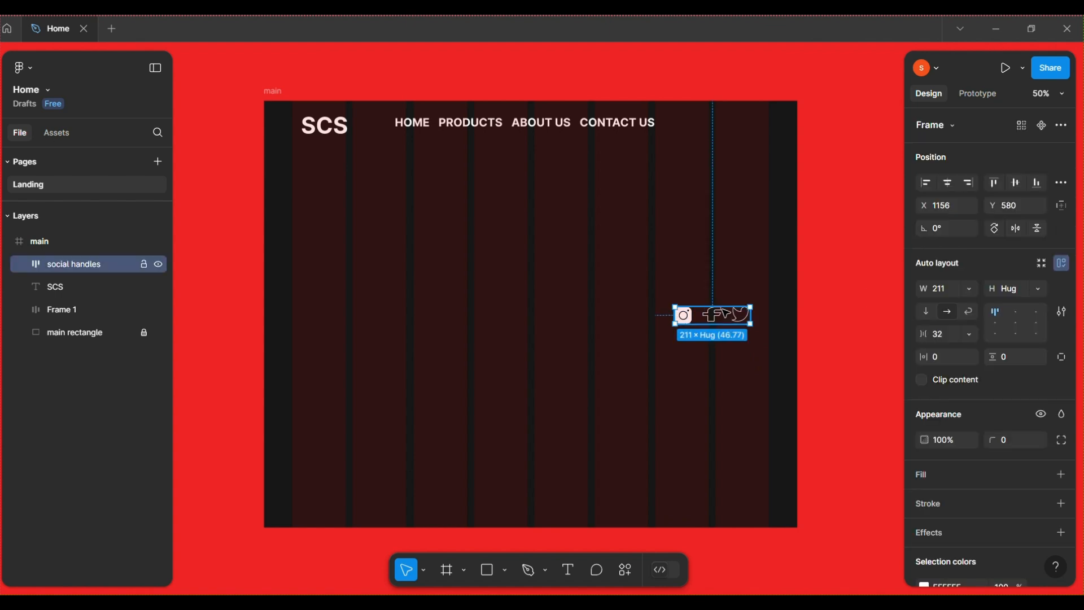
pyautogui.click(995, 184)
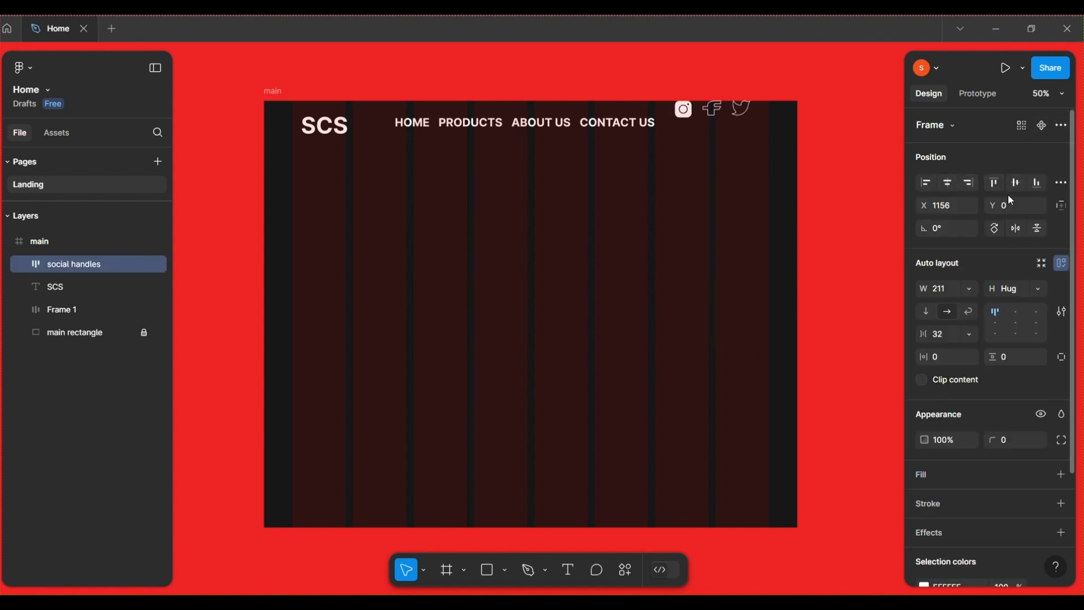
pyautogui.click(976, 189)
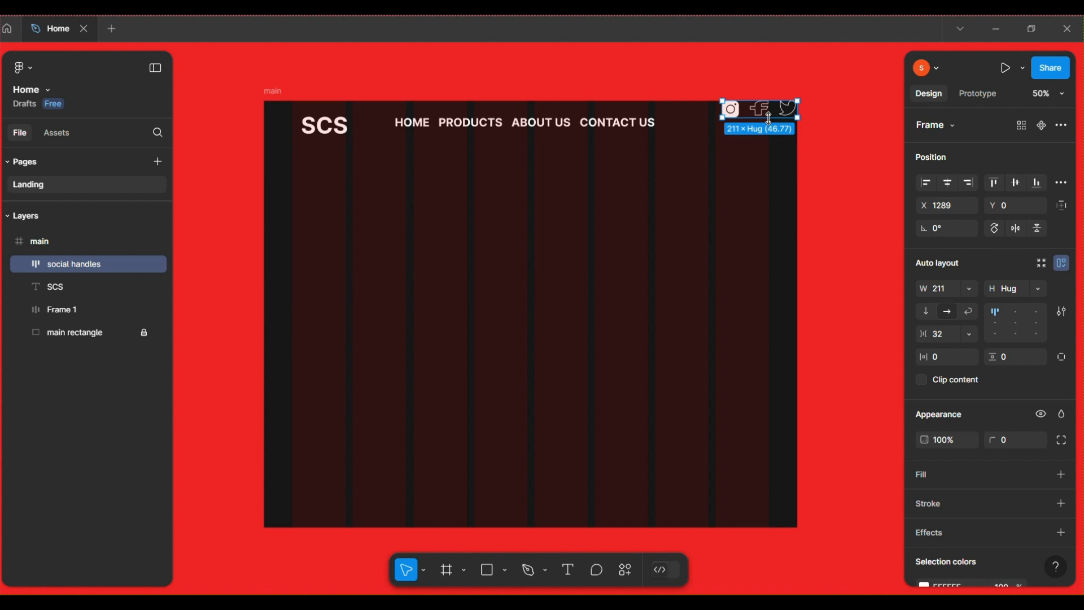
# Nudge the social handles frame down and left to X 1199, Y 30, in line with the navigation row.
pyautogui.hotkey('shift', 'Down')
pyautogui.hotkey('shift', 'Down')
pyautogui.hotkey('shift', 'Down')
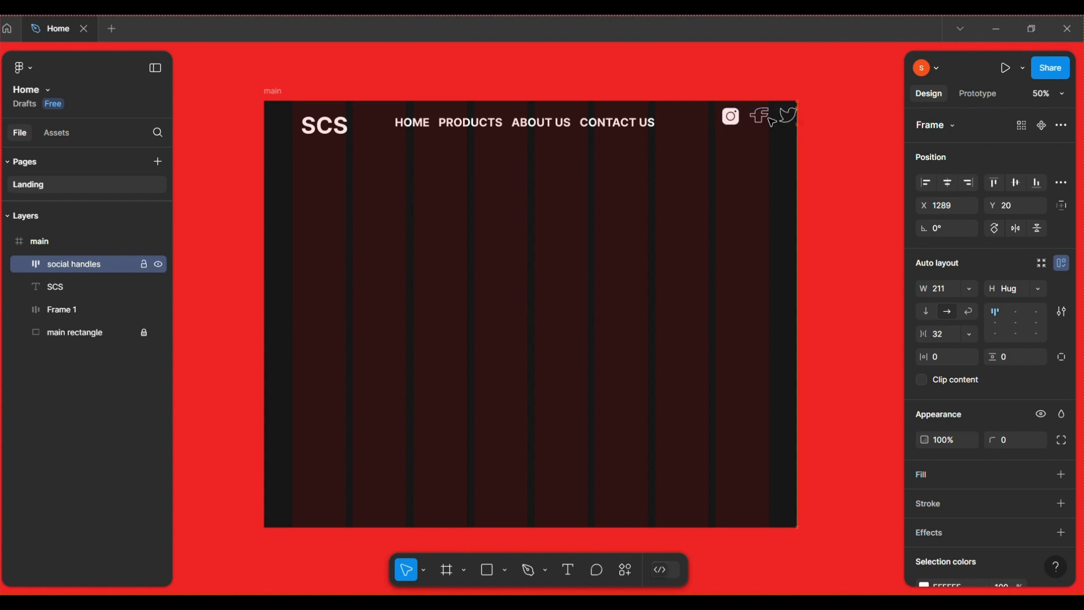
pyautogui.hotkey('shift', 'Left')
pyautogui.hotkey('shift', 'Left')
pyautogui.hotkey('shift', 'Left')
pyautogui.hotkey('shift', 'Left')
pyautogui.hotkey('shift', 'Left')
pyautogui.hotkey('shift', 'Left')
pyautogui.hotkey('shift', 'Left')
pyautogui.hotkey('shift', 'Left')
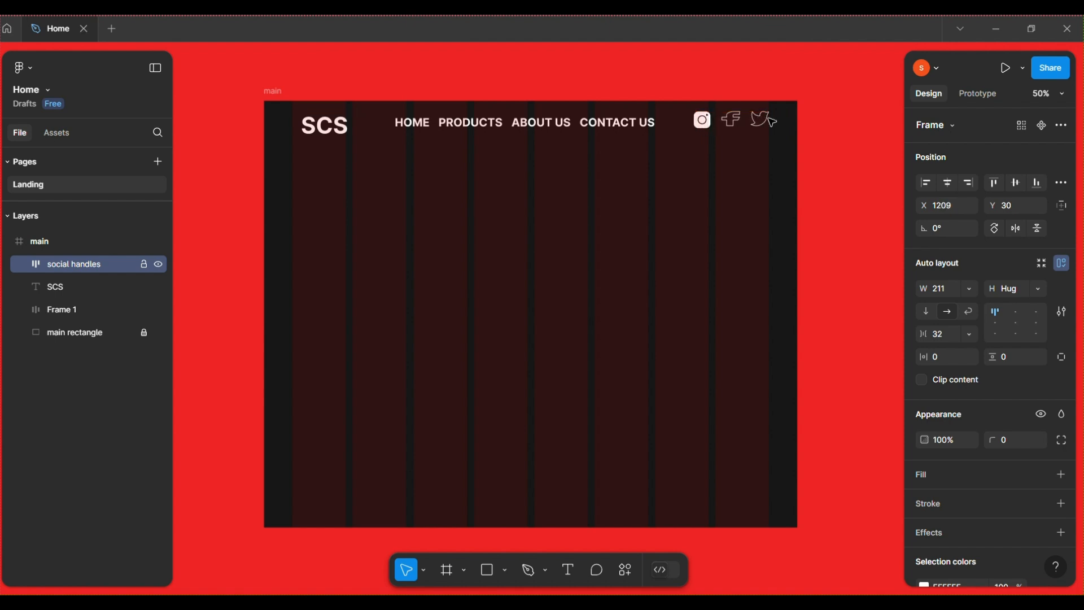
pyautogui.hotkey('shift', 'Left')
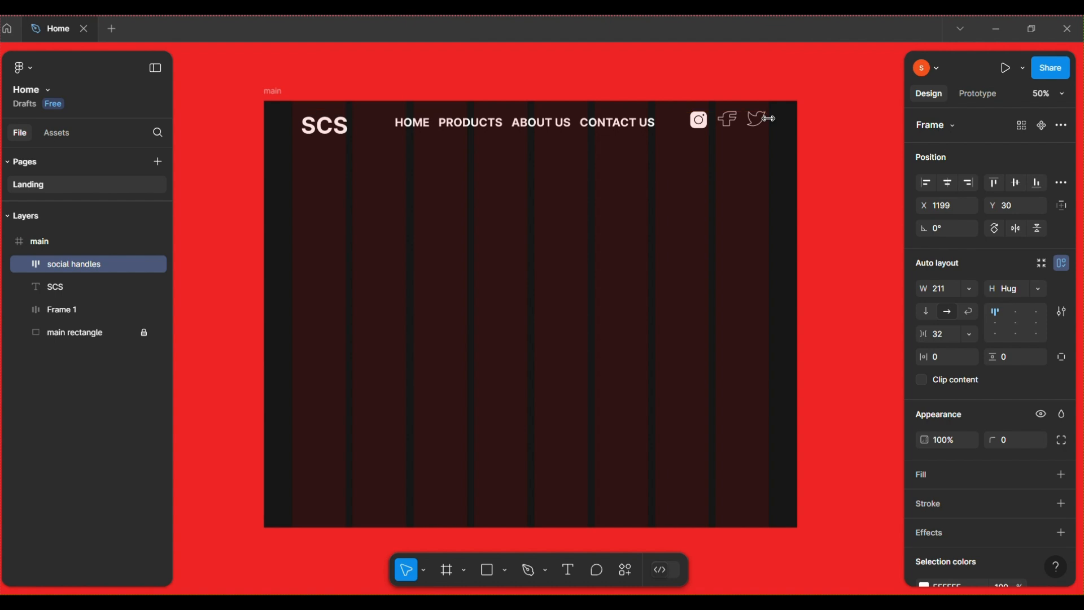
pyautogui.click(762, 242)
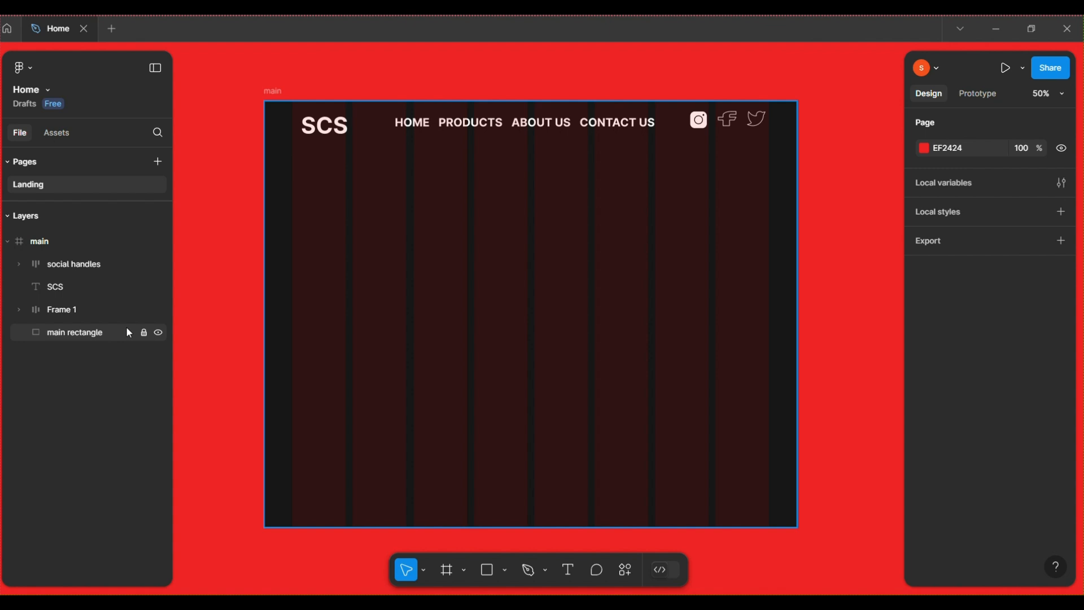
# Wrap the social handles frame, the SCS text and the navigation Frame 1 together in one auto layout frame.
pyautogui.click(144, 333)
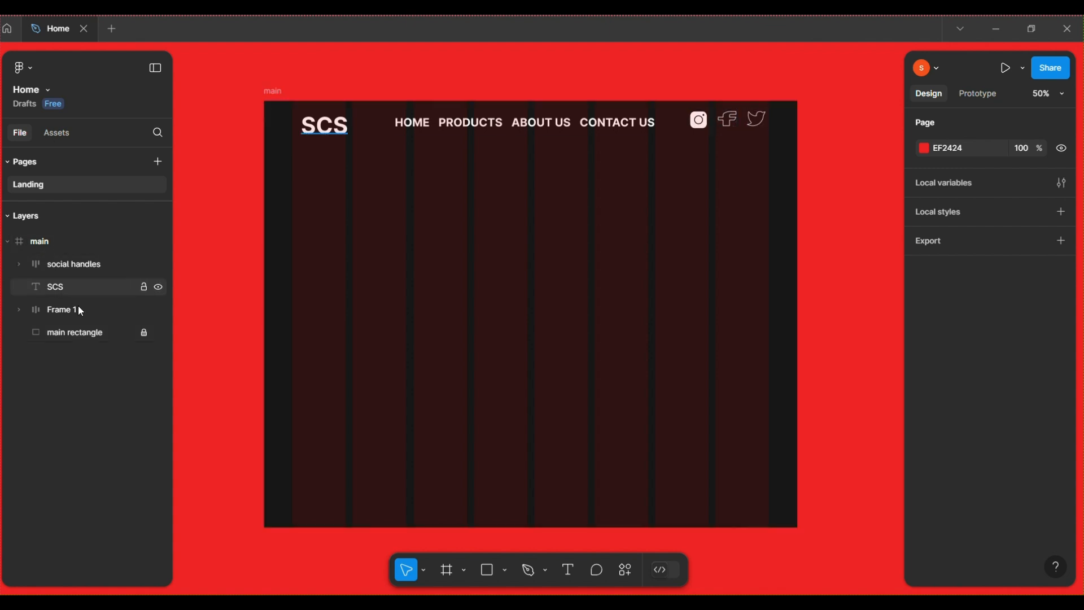
pyautogui.click(65, 269)
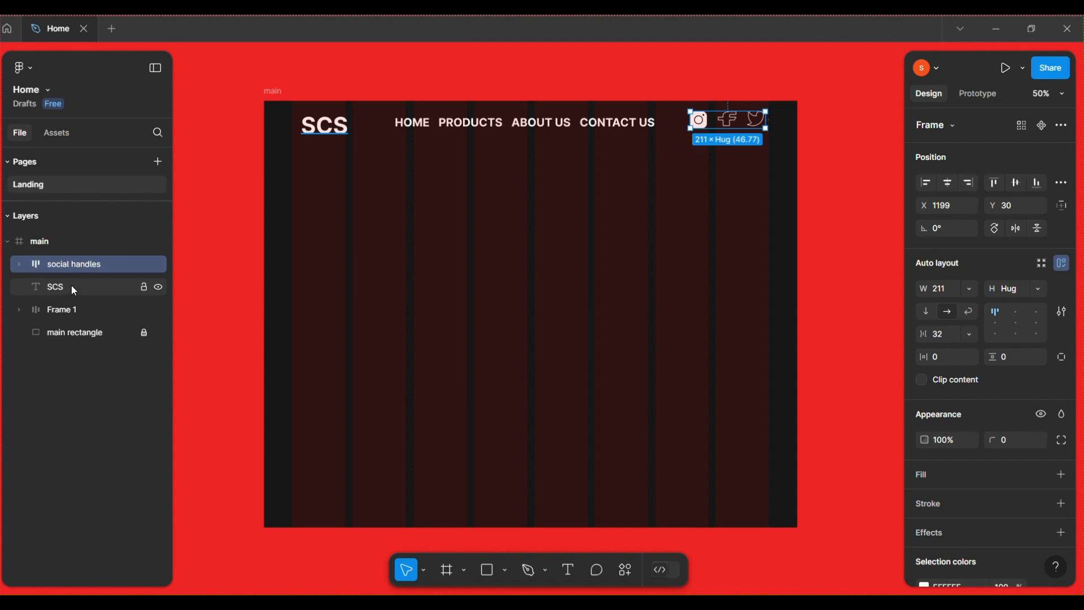
pyautogui.keyDown('shift'); pyautogui.click(71, 287); pyautogui.keyUp('shift')
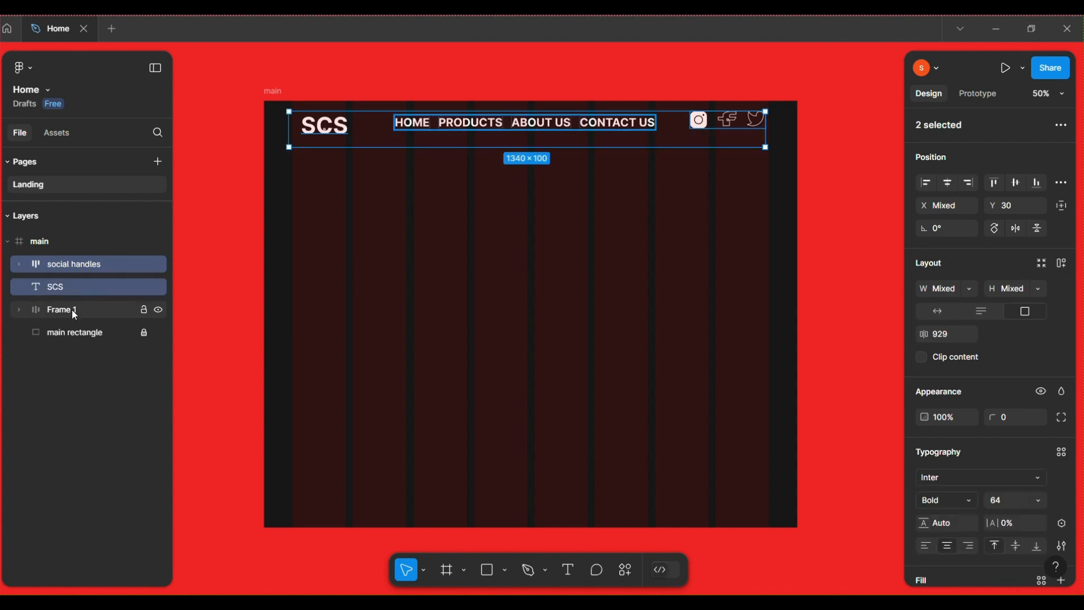
pyautogui.keyDown('shift'); pyautogui.click(72, 309); pyautogui.keyUp('shift')
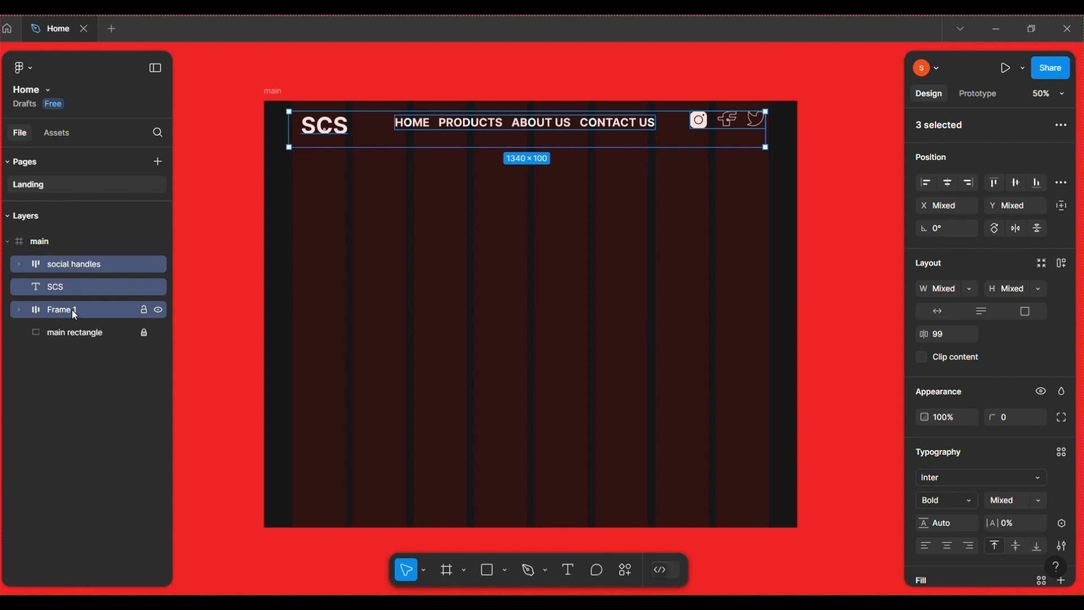
pyautogui.hotkey('shift', 'a')
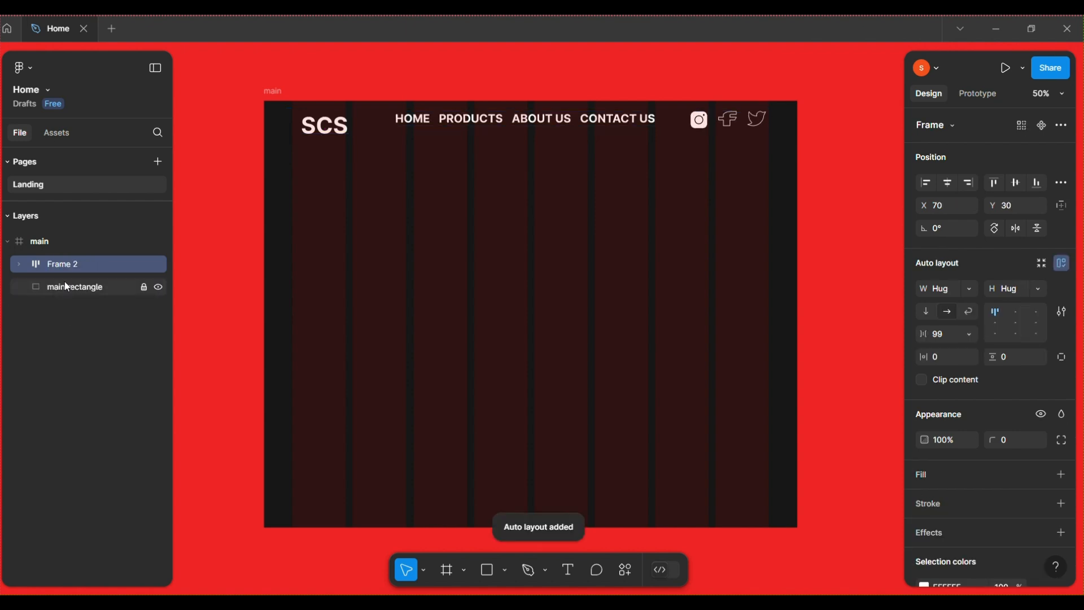